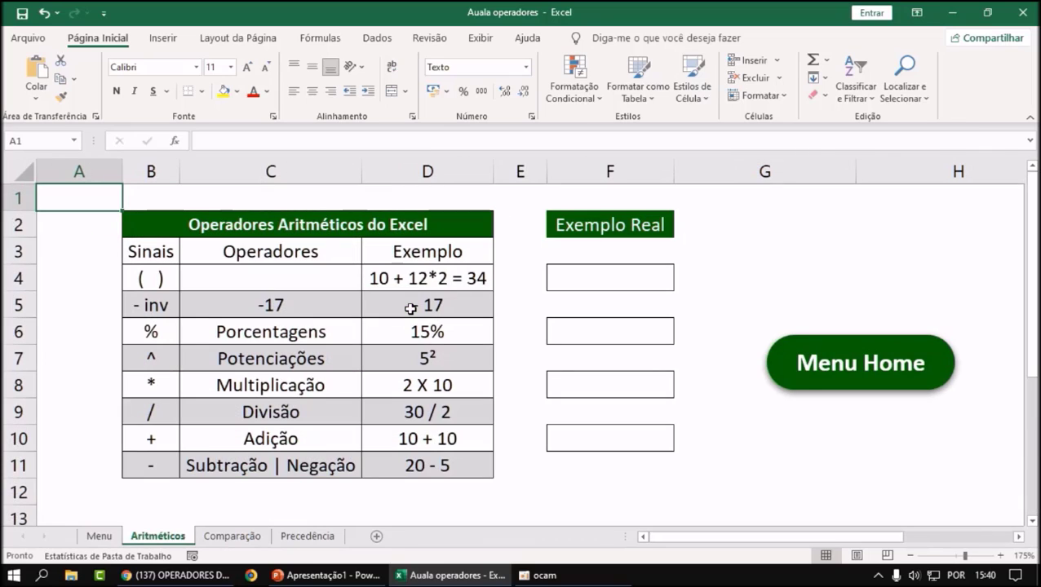
Examine the operator signs listed in column B of the arithmetic table, from parentheses in B4 to subtraction in B11.
left_click(352, 198)
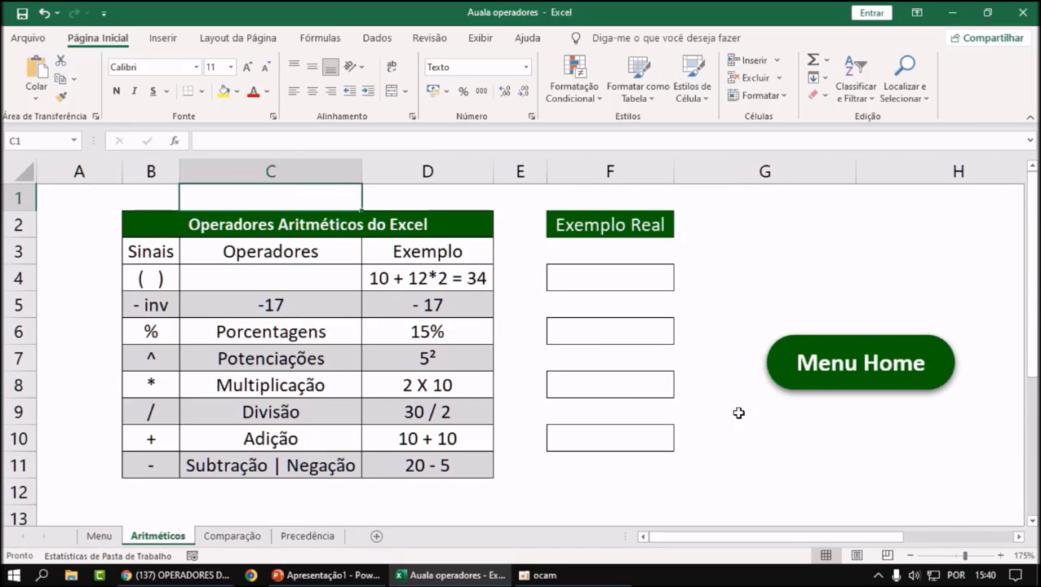
left_click(736, 457)
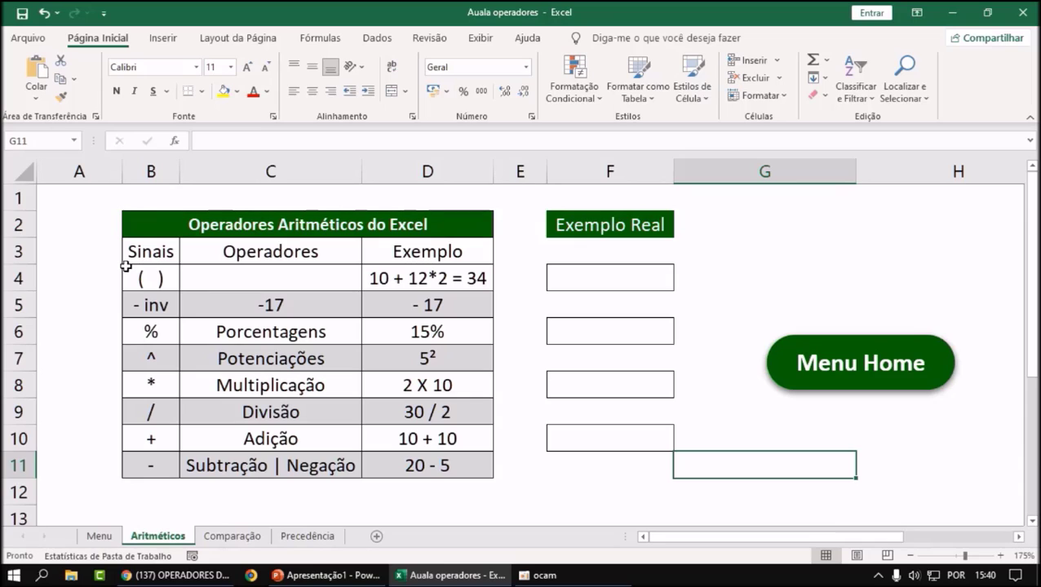
left_click(166, 277)
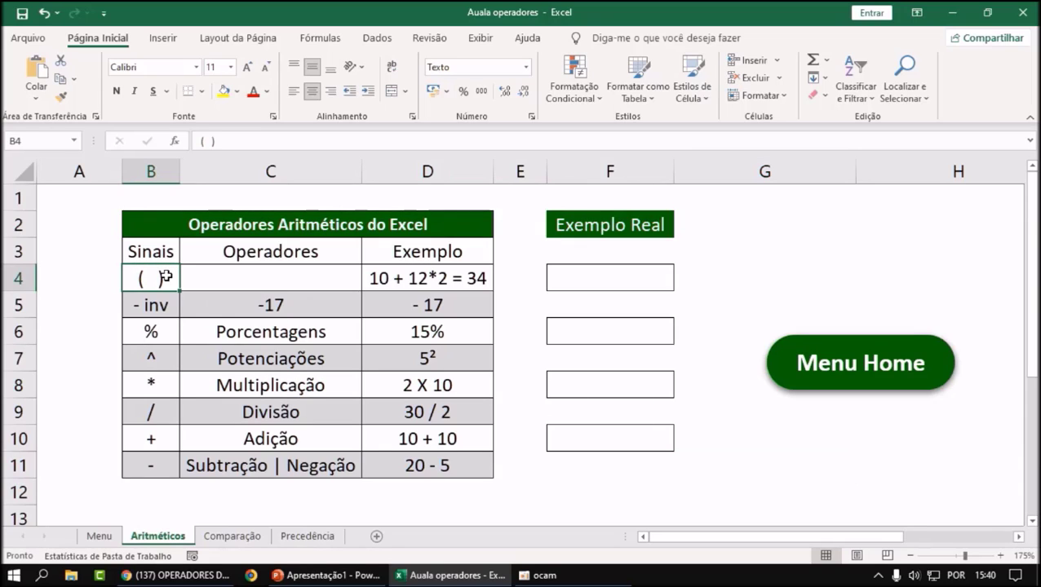
left_click(165, 304)
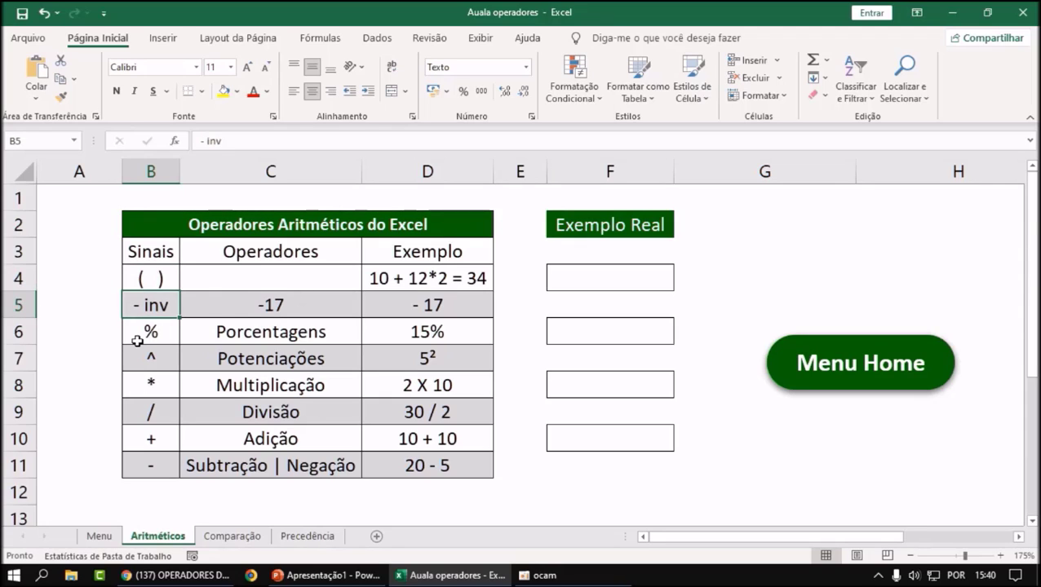
left_click(150, 334)
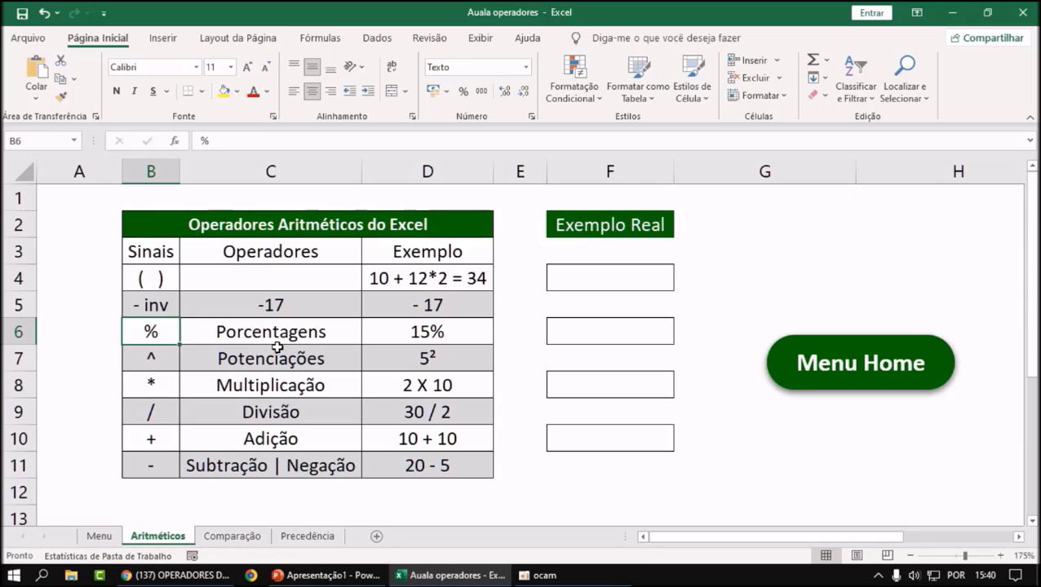
left_click(145, 350)
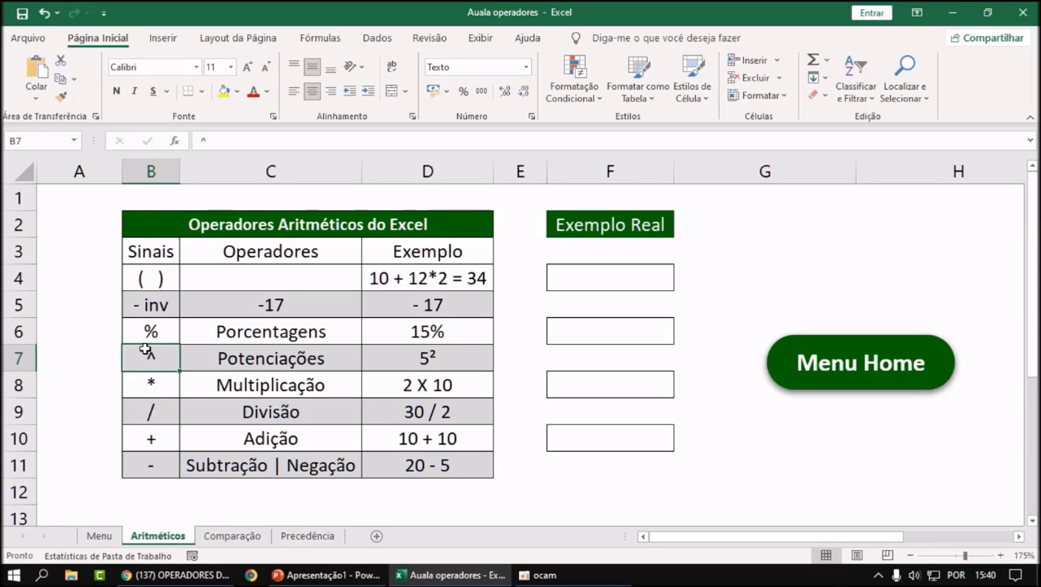
left_click(154, 384)
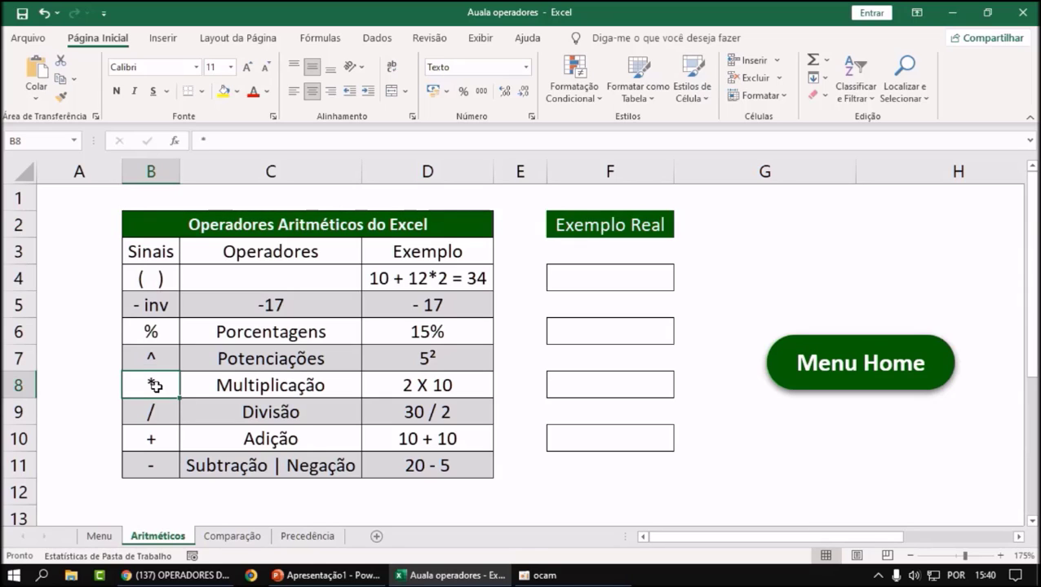
left_click(155, 419)
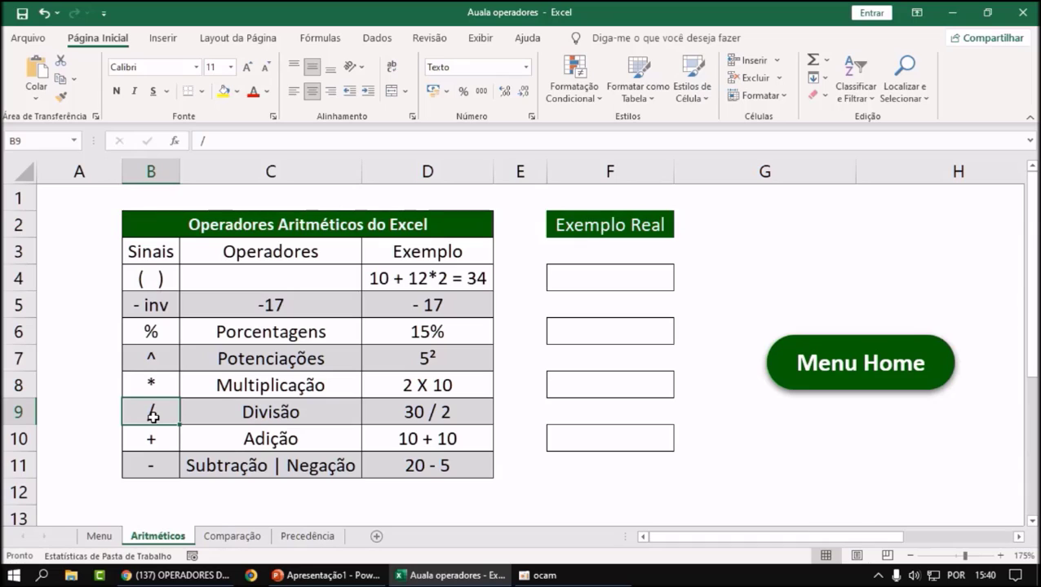
left_click(153, 434)
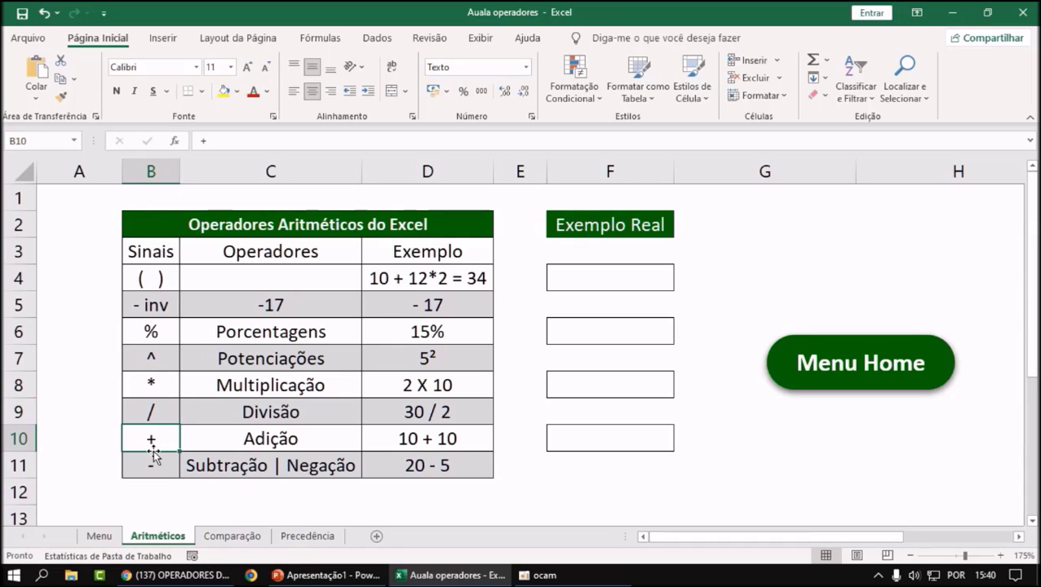
left_click(164, 305)
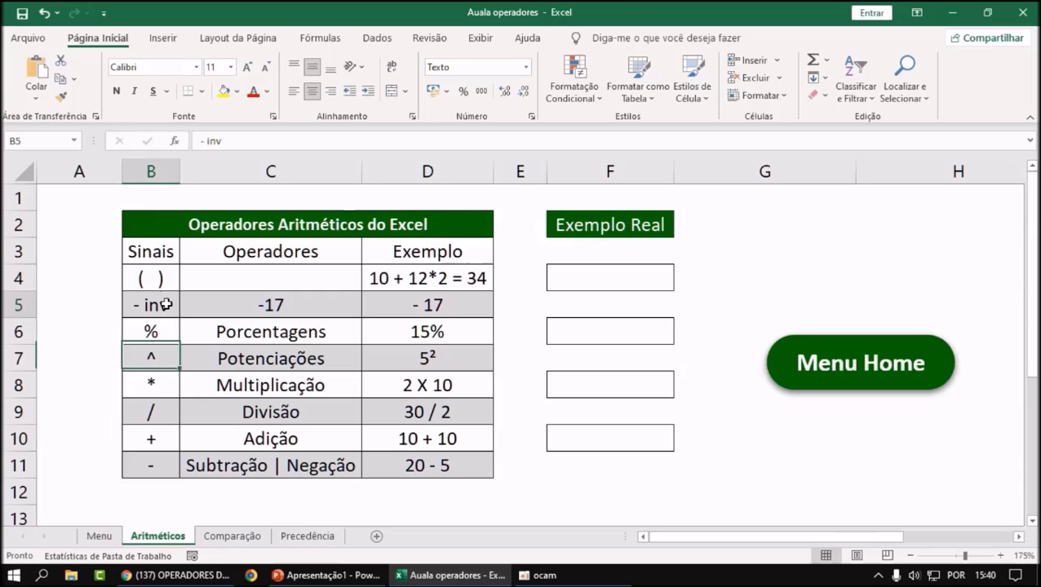
left_click(154, 462)
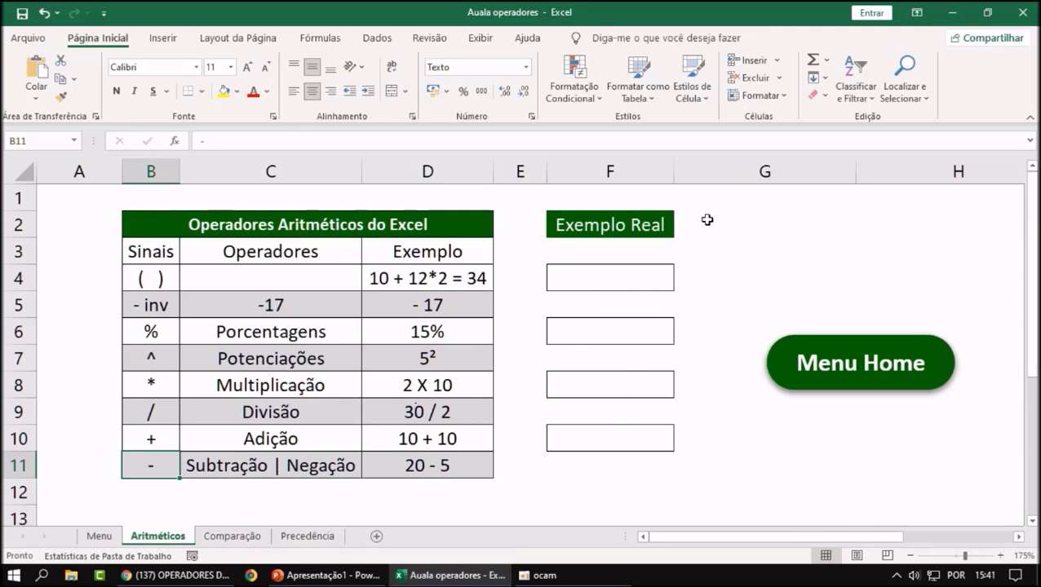
left_click(771, 226)
left_click(786, 267)
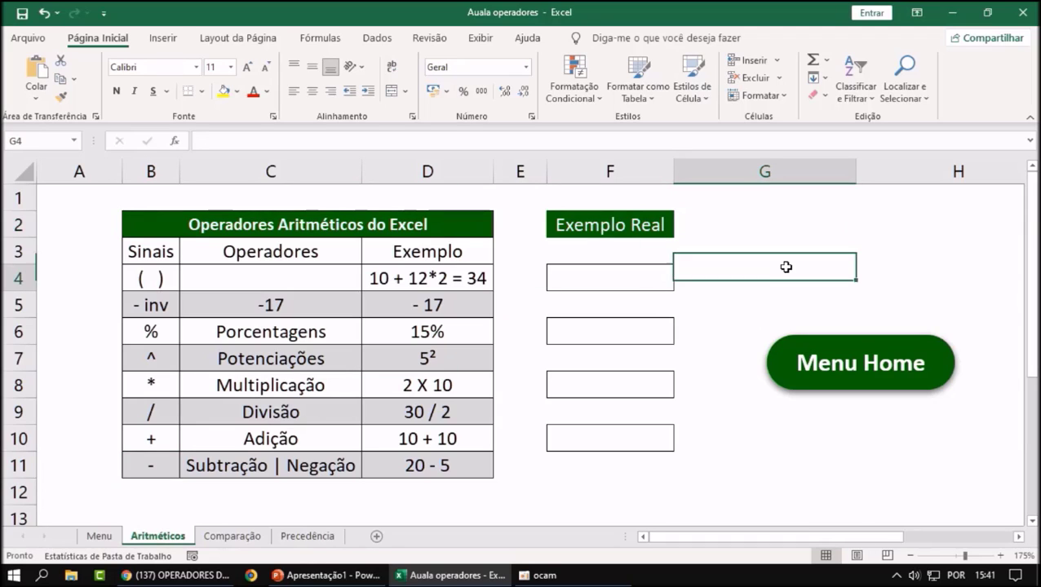
left_click(845, 239)
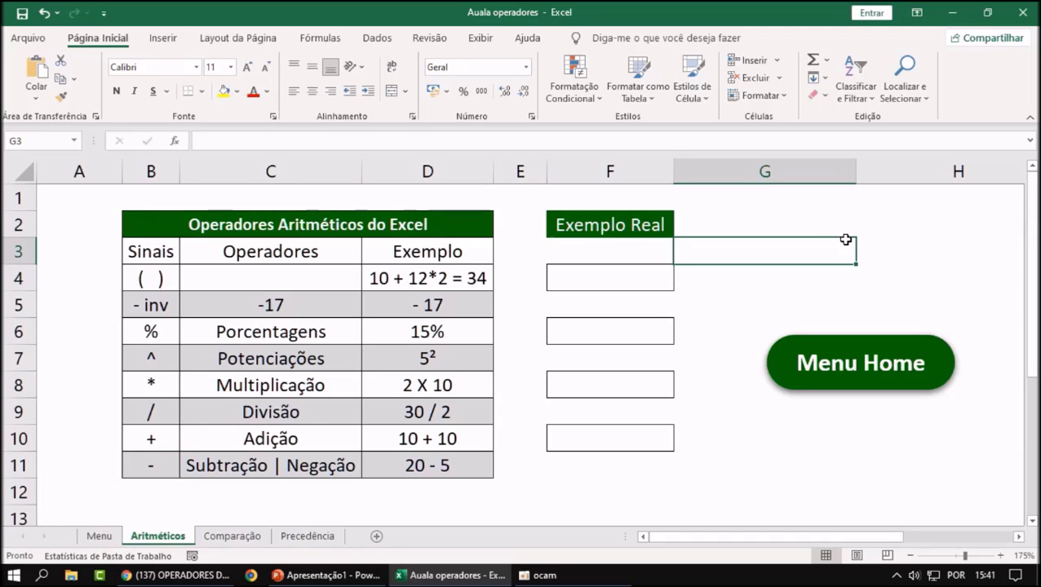
left_click(866, 240)
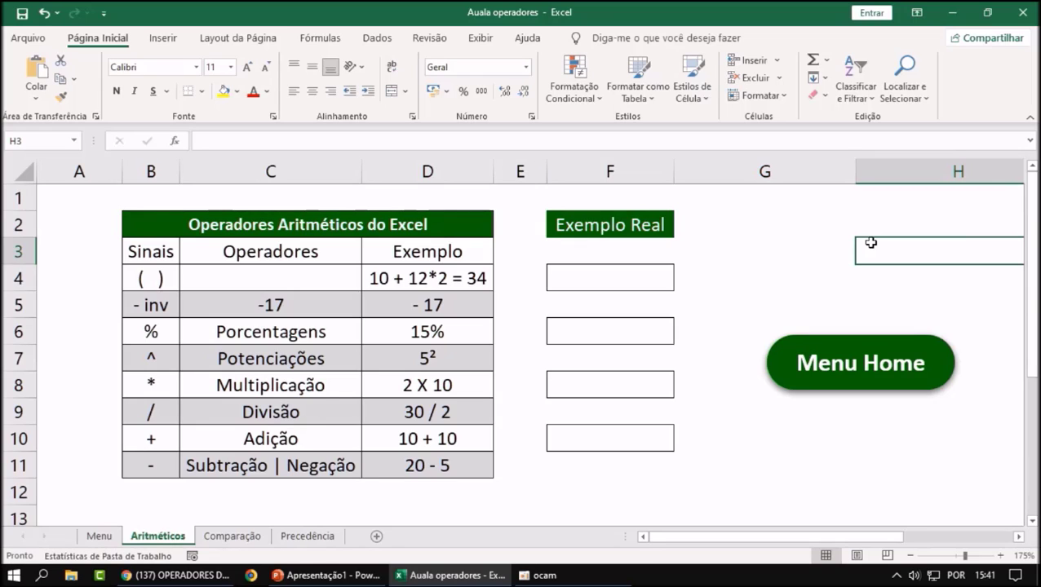
left_click(624, 276)
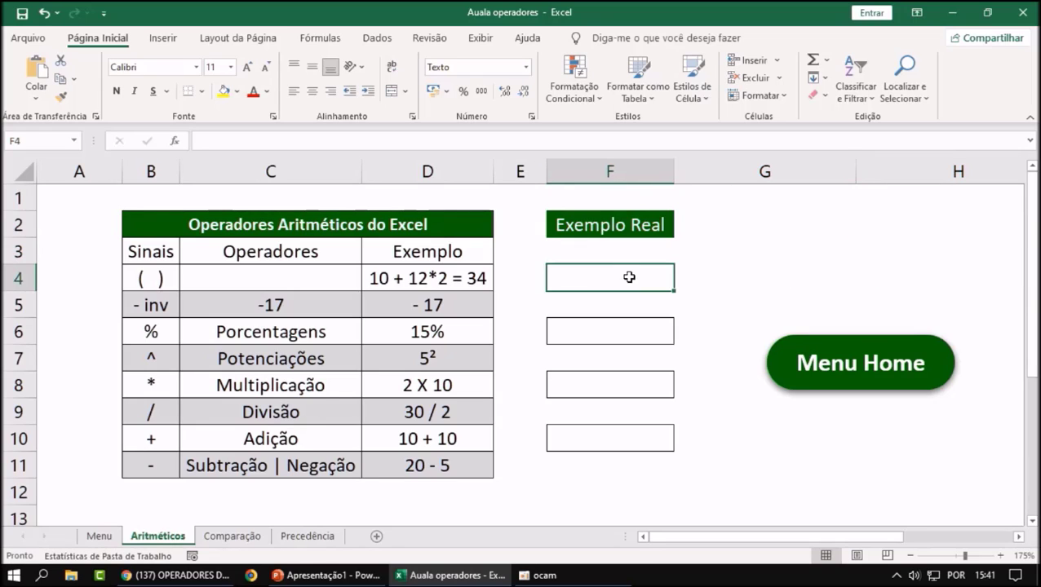
left_click(733, 274)
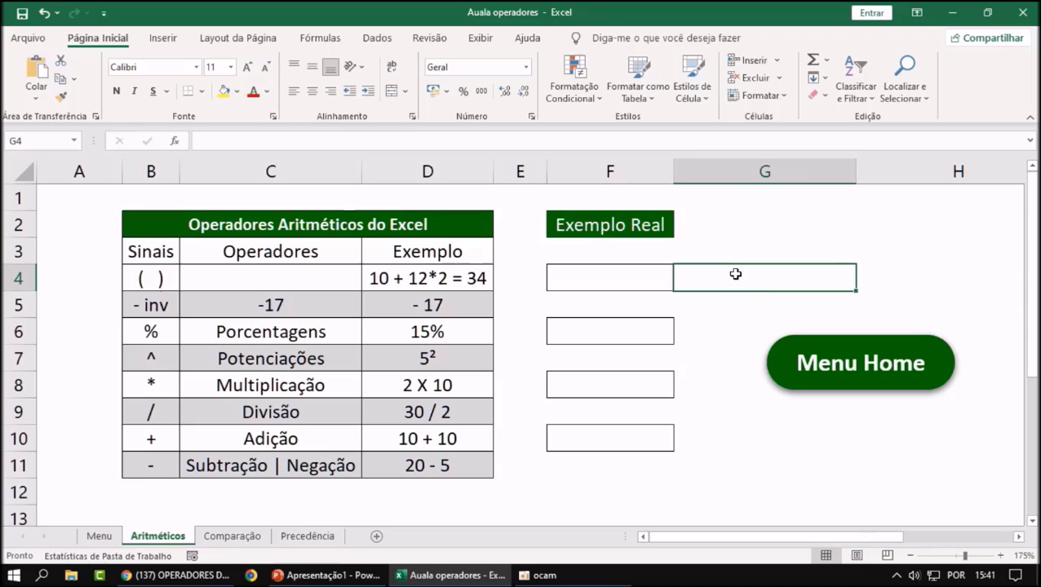
left_click(866, 272)
Enter = 10 + 12 * 2 in cell F4 under Exemplo Real, following the example in D4.
left_click(422, 281)
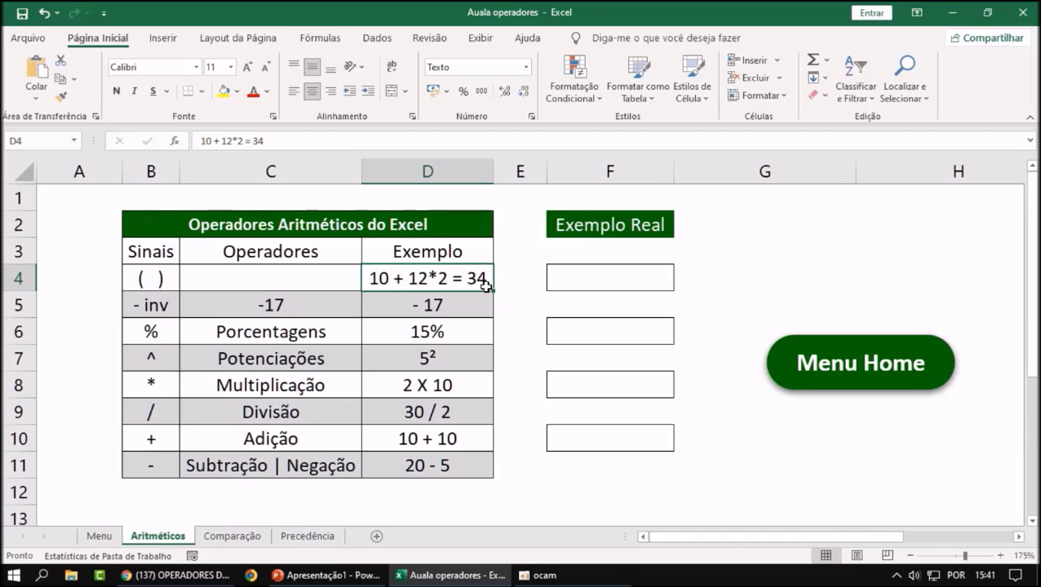
left_click(665, 277)
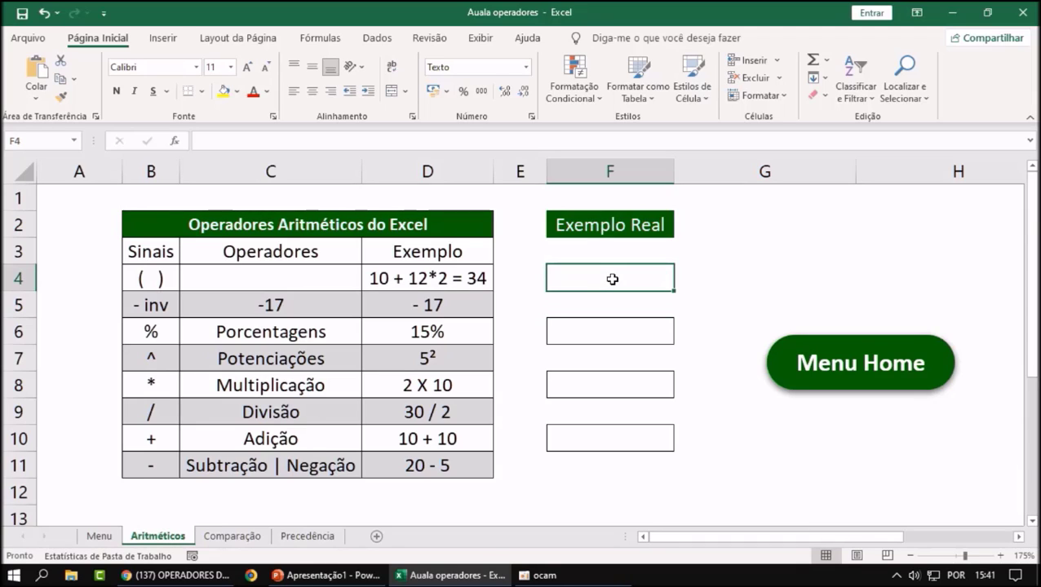
type("=")
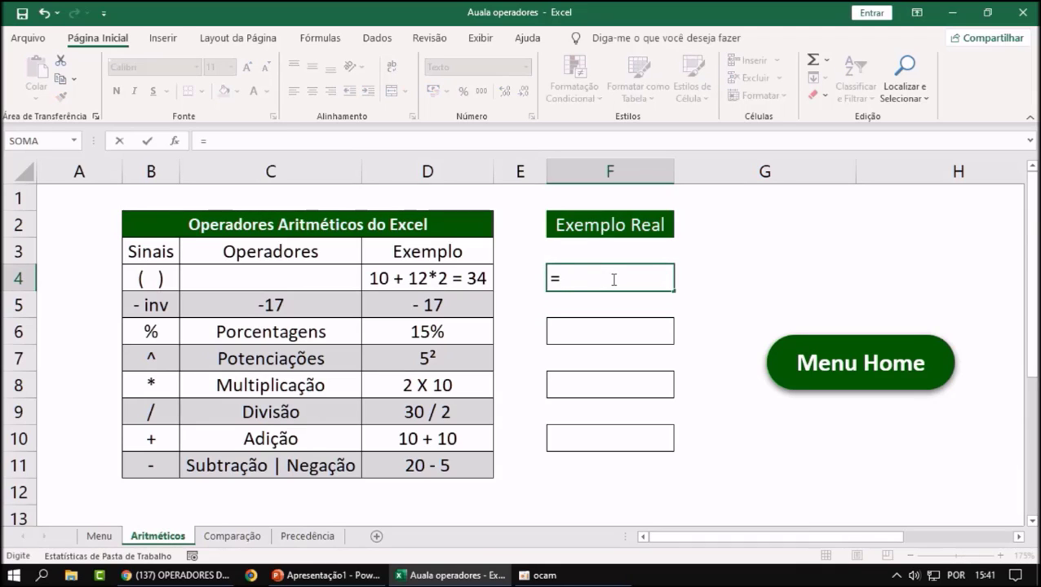
type(" 10 + 12 * 2")
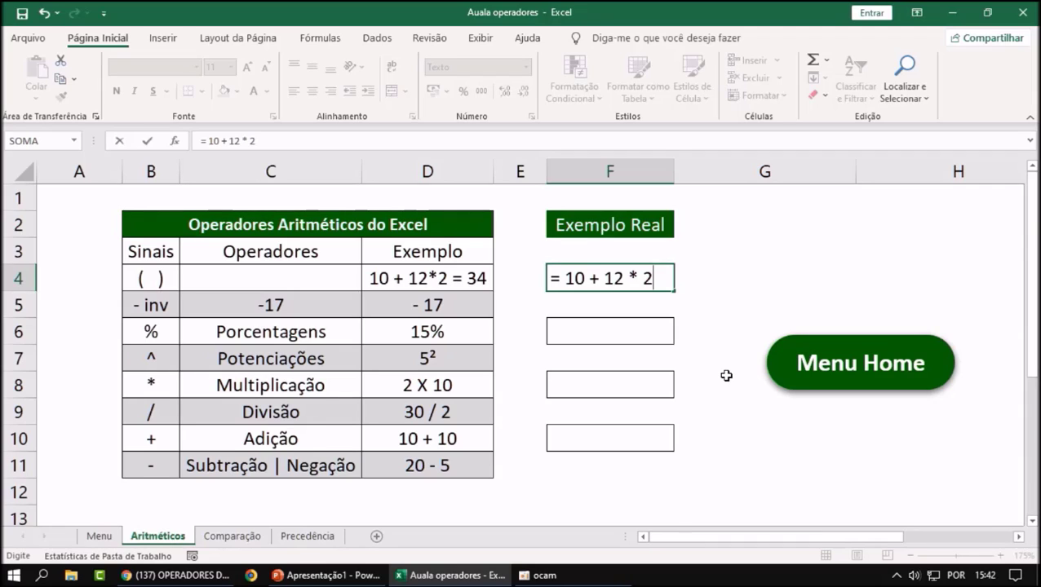
key("Return")
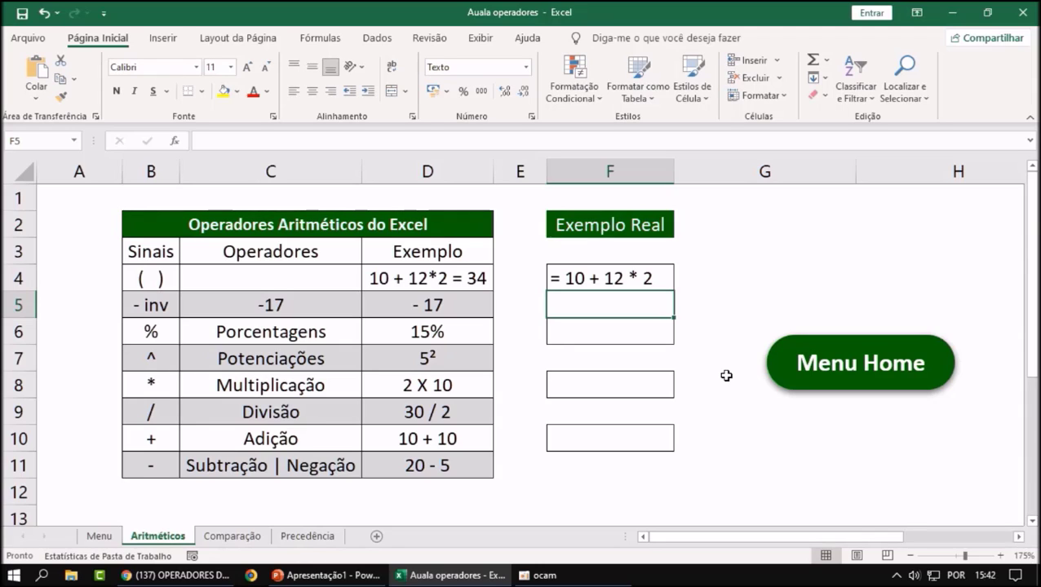
Change the number format of cells F3:F11 to Geral.
left_click(693, 328)
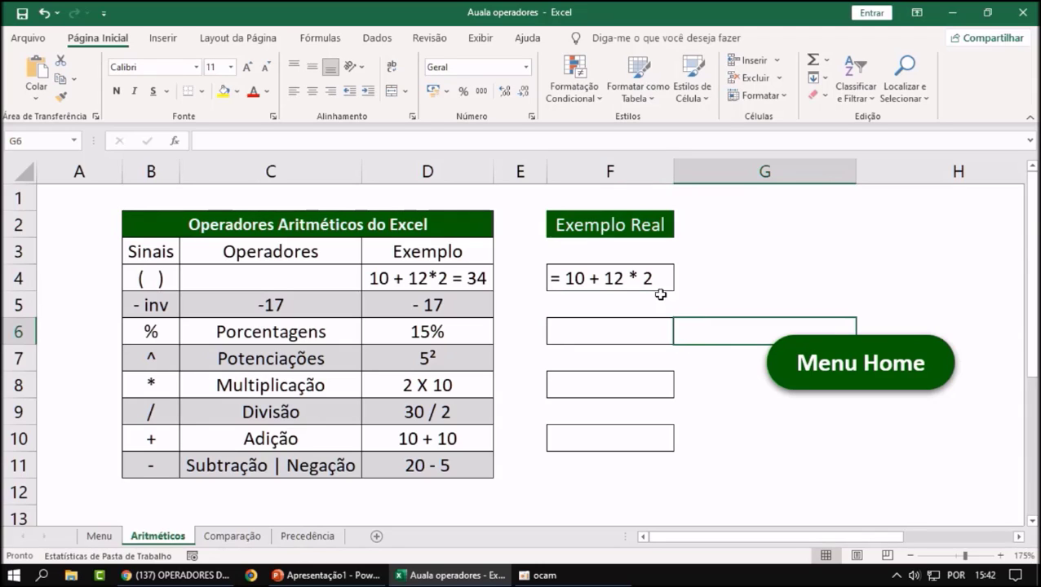
left_click(642, 287)
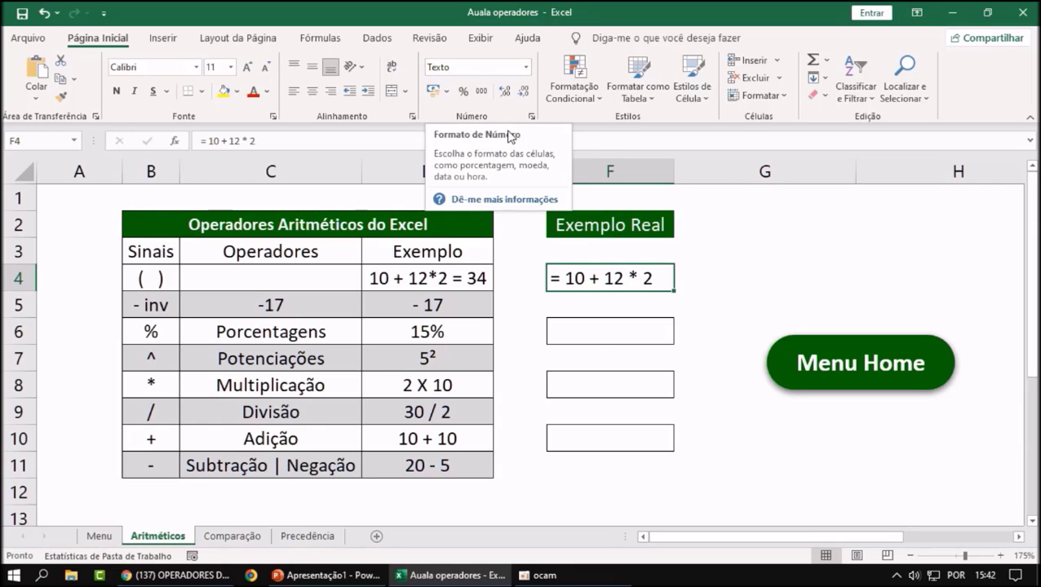
left_click(596, 391)
left_click_drag(571, 255, 584, 466)
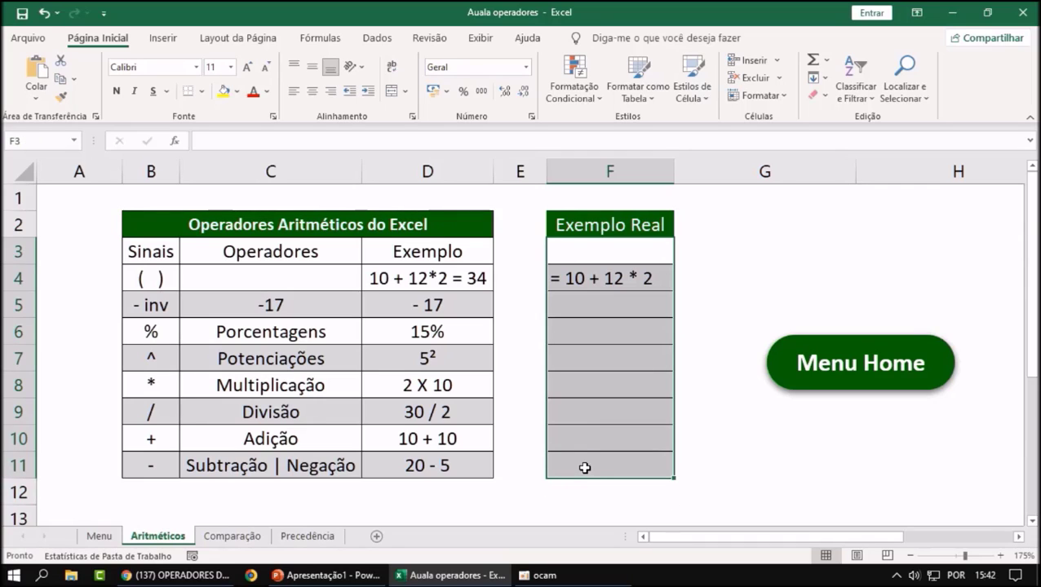
left_click(526, 67)
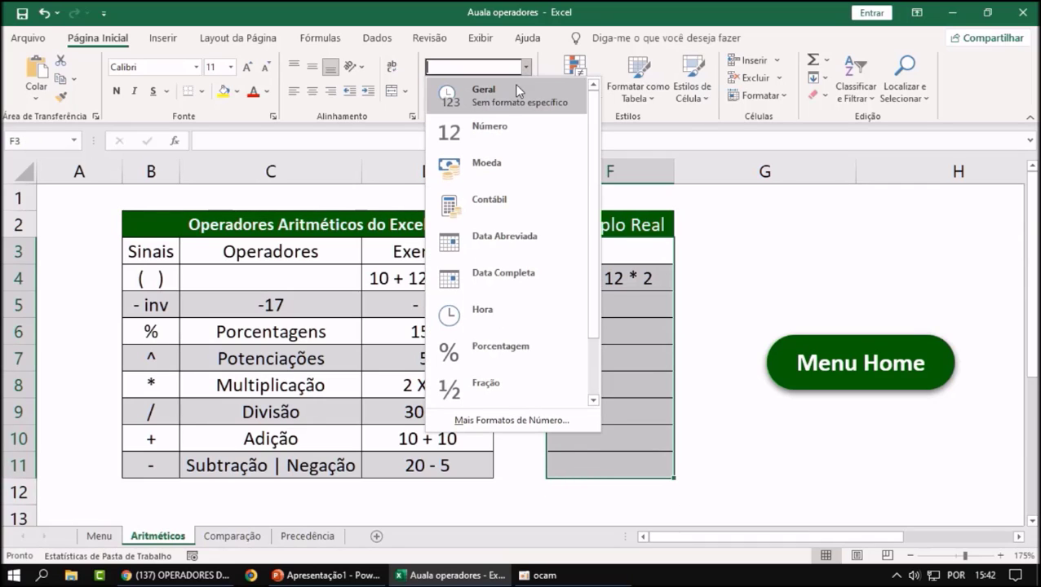
left_click(508, 99)
left_click(645, 359)
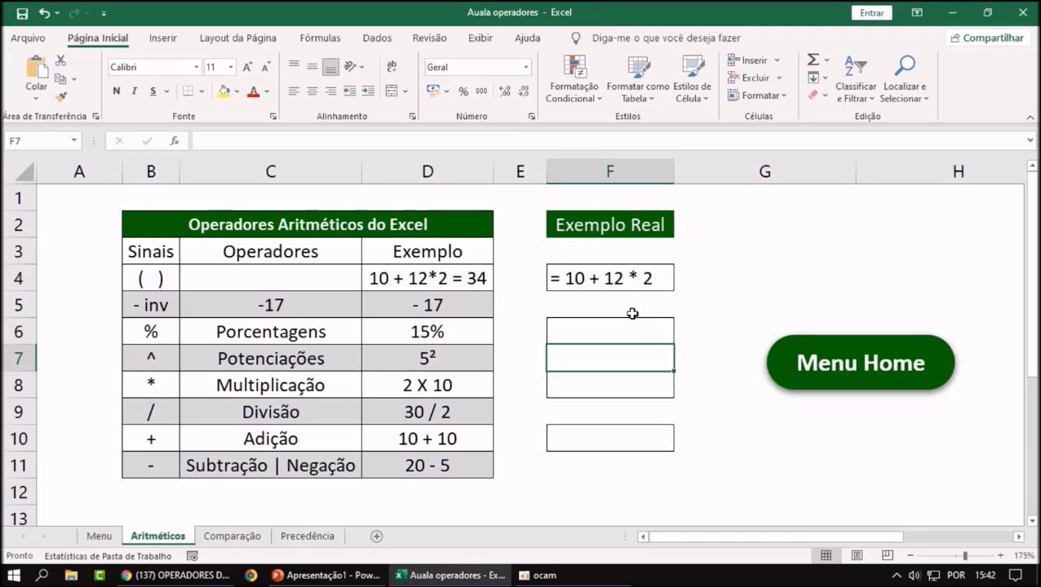
Edit cell F4 by deleting and re-entering its equals sign, then commit = 10 + 12 * 2 as a formula.
left_click(620, 279)
double_click(620, 278)
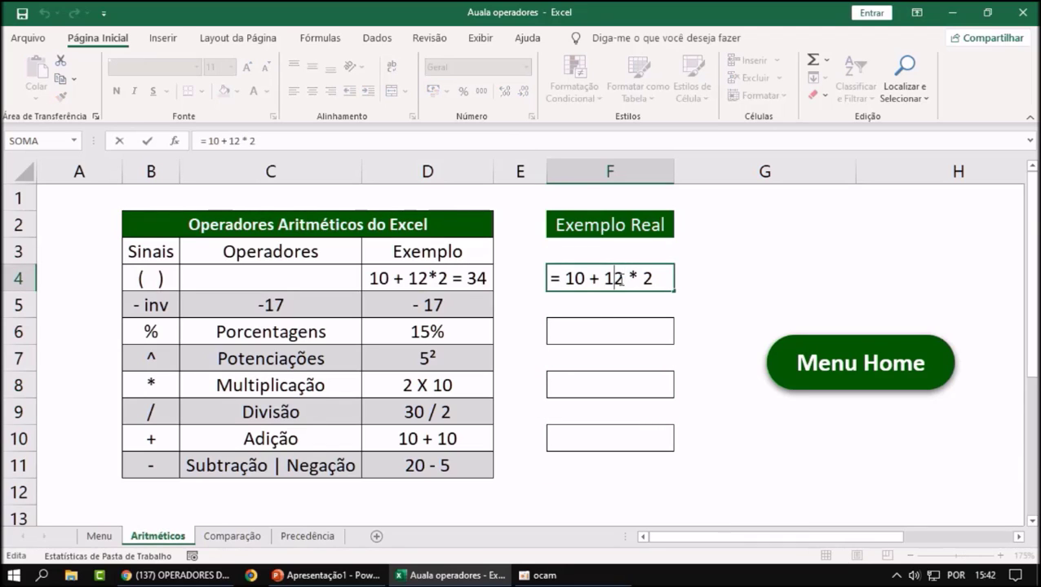
key("Left")
key("Left")
key("Left")
key("Left")
key("Left")
key("Left")
key("Left")
key("BackSpace")
key("BackSpace")
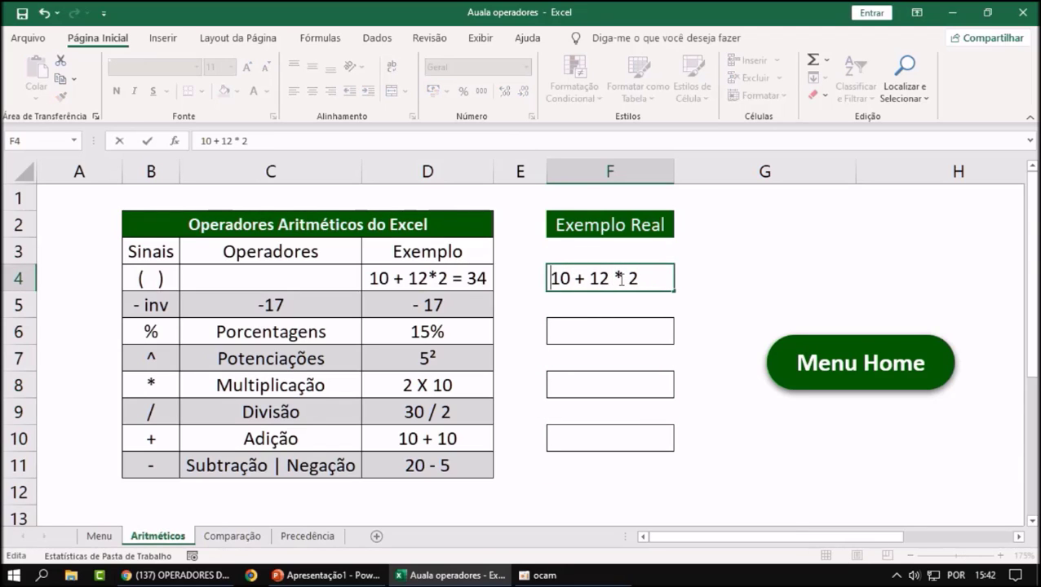
type("]")
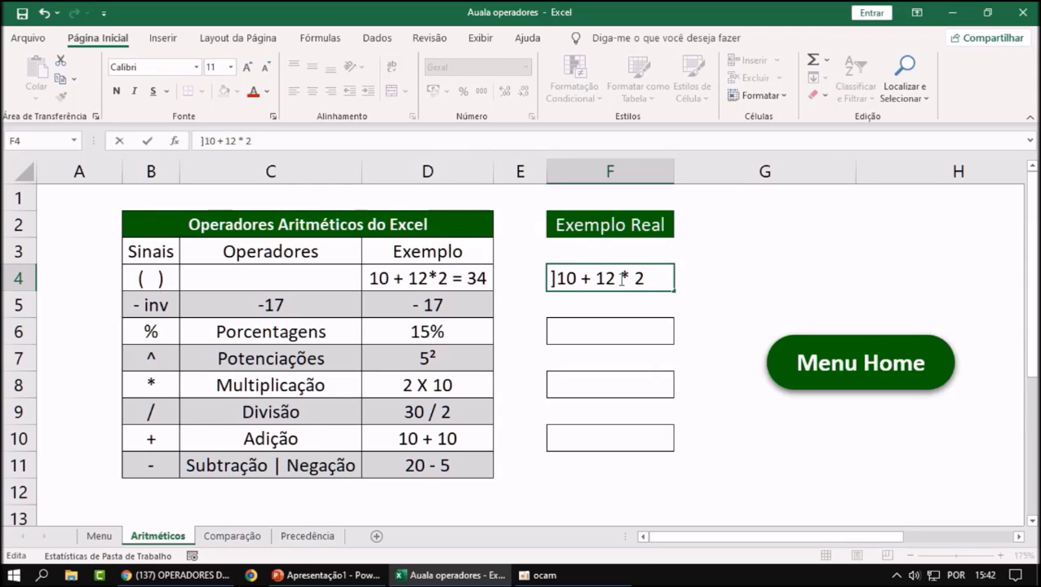
key("BackSpace")
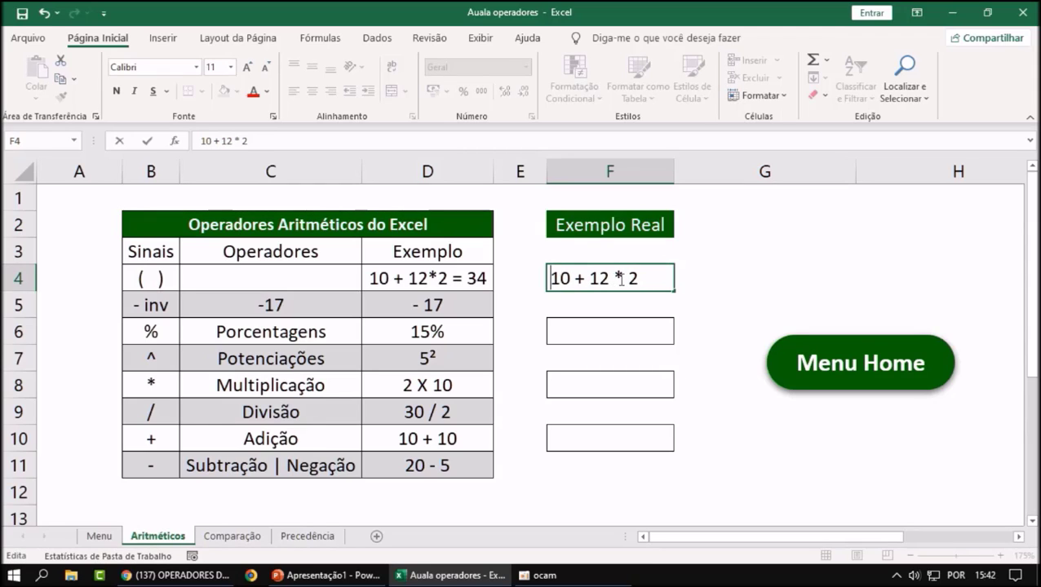
type("=")
key("Right")
key("Right")
key("Right")
key("Right")
key("Right")
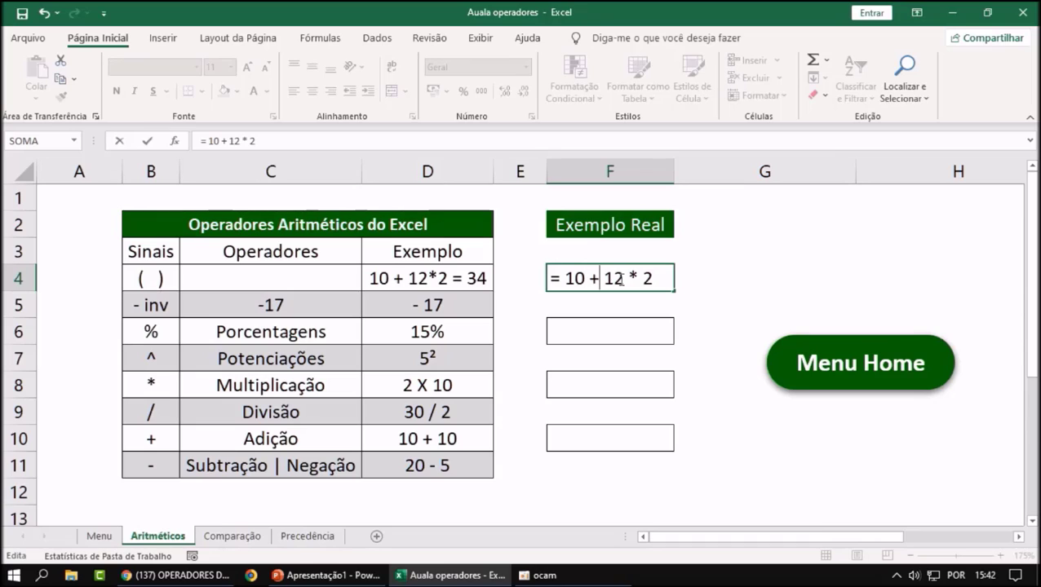
key("Right")
key("Right")
key("Right")
key("Right")
key("Right")
key("Right")
key("Return")
left_click(620, 328)
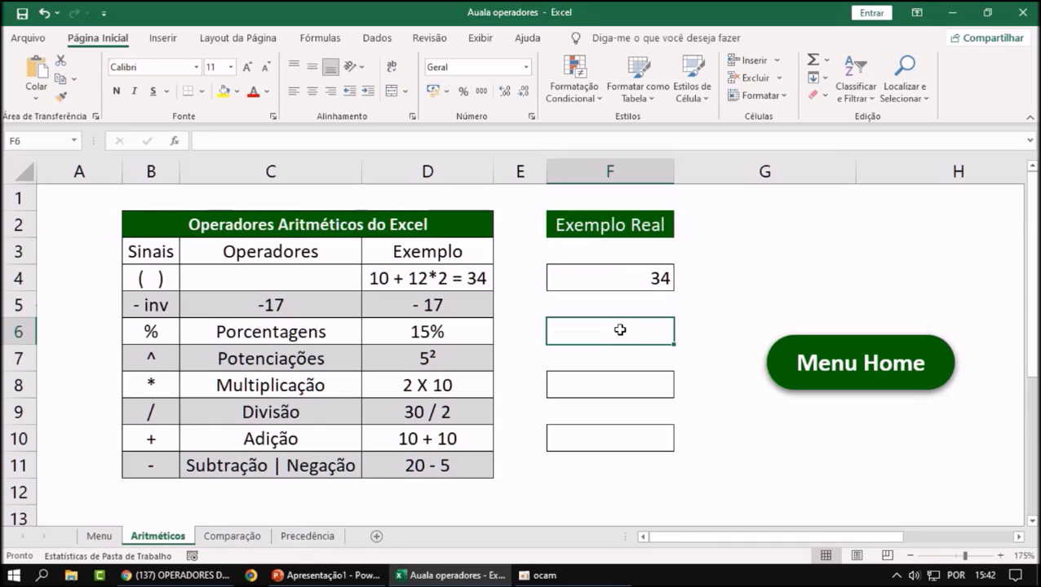
Compare the formula in F4 with the example in D4 and the parentheses sign in B4.
left_click(651, 278)
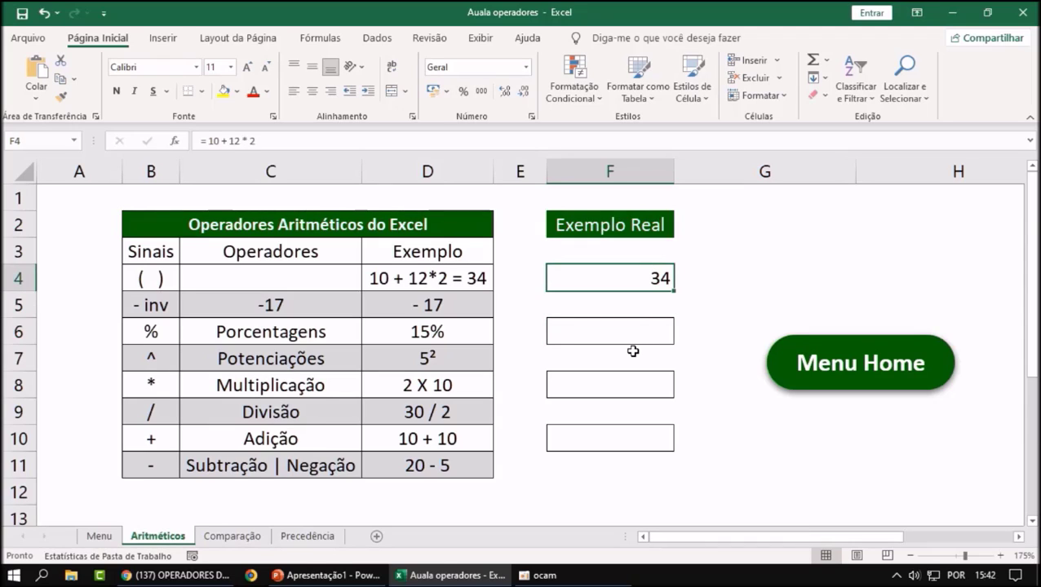
left_click(429, 278)
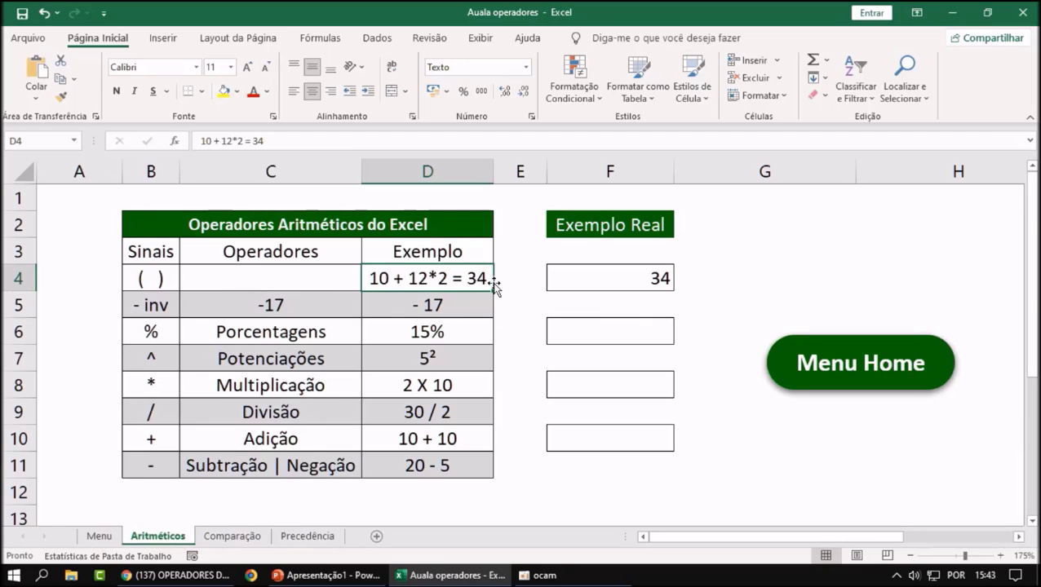
left_click(154, 283)
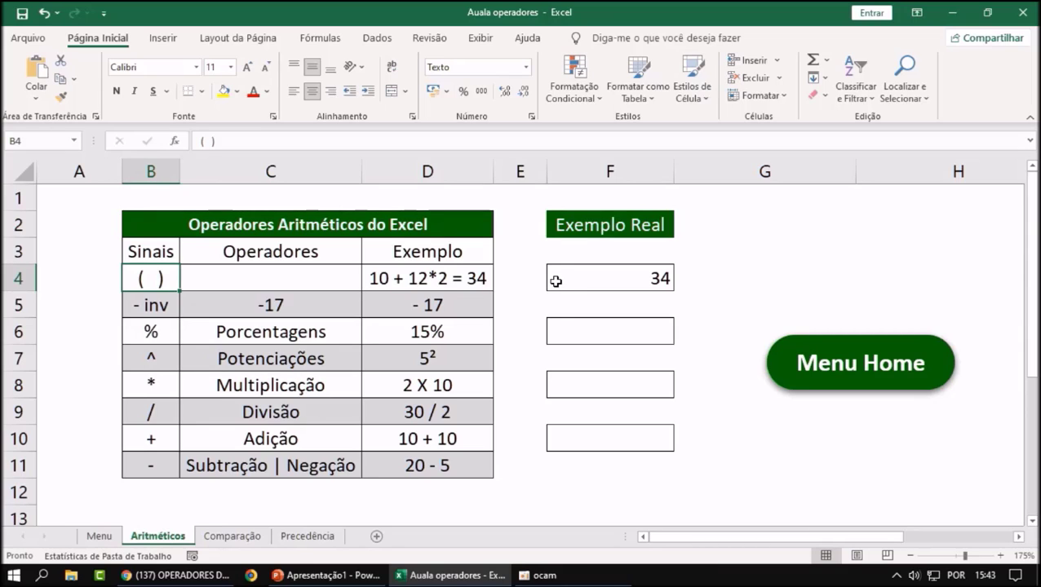
left_click(607, 274)
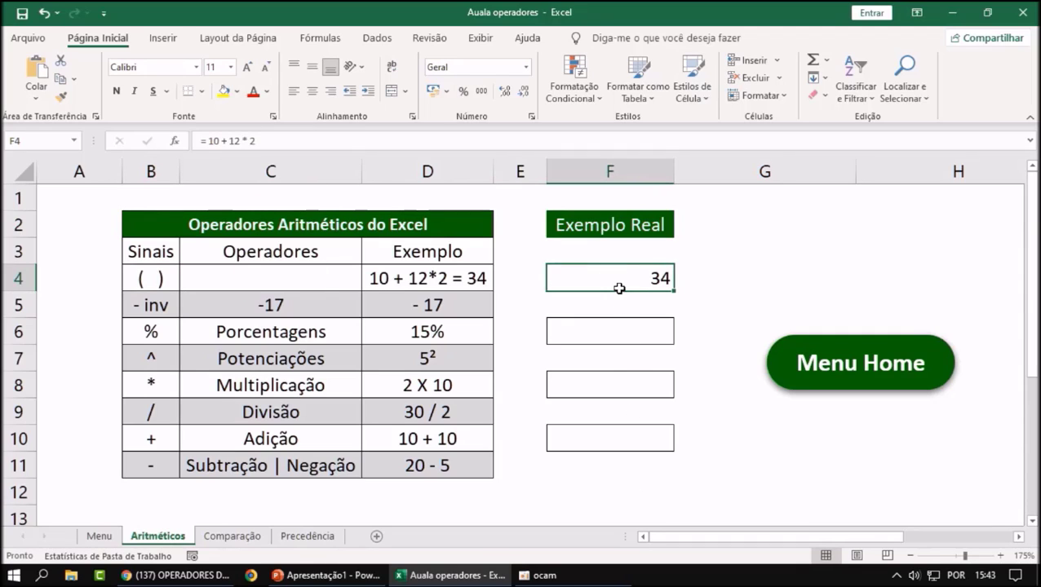
left_click(610, 357)
left_click(644, 279)
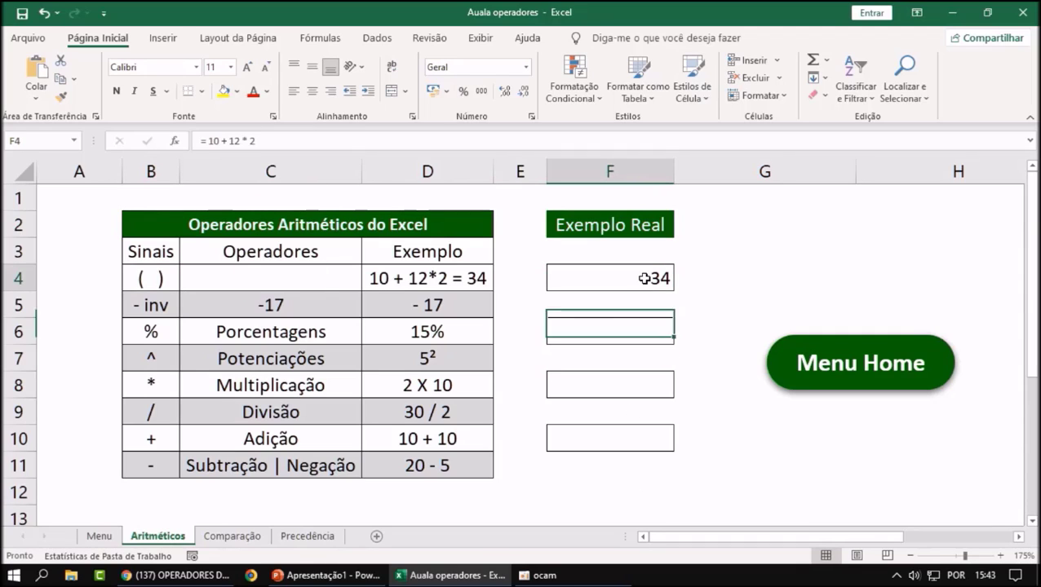
left_click(731, 284)
Open the formula in F4 for editing and insert an opening parenthesis before the 10.
left_click(652, 279)
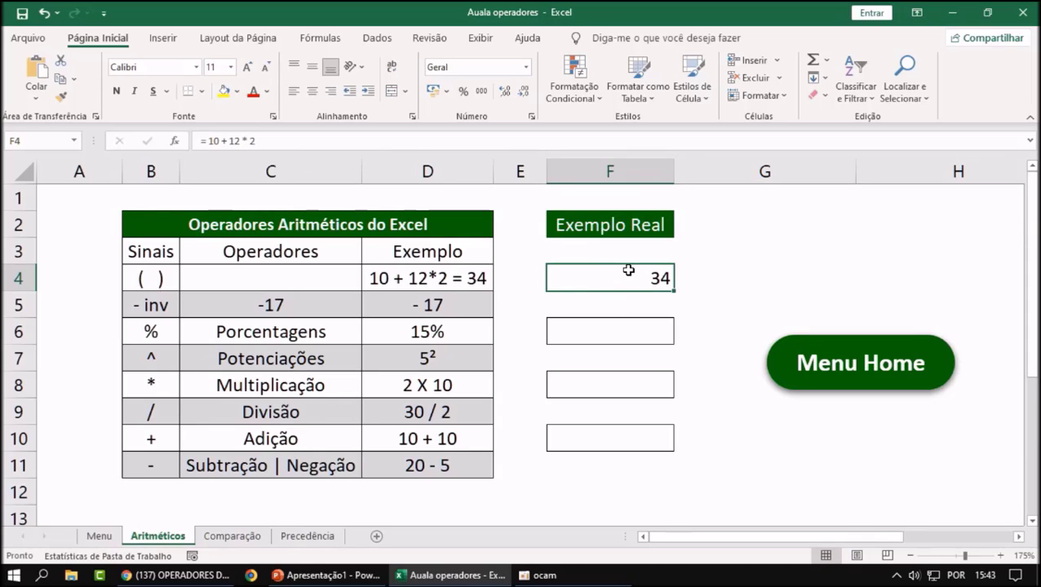
key("F2")
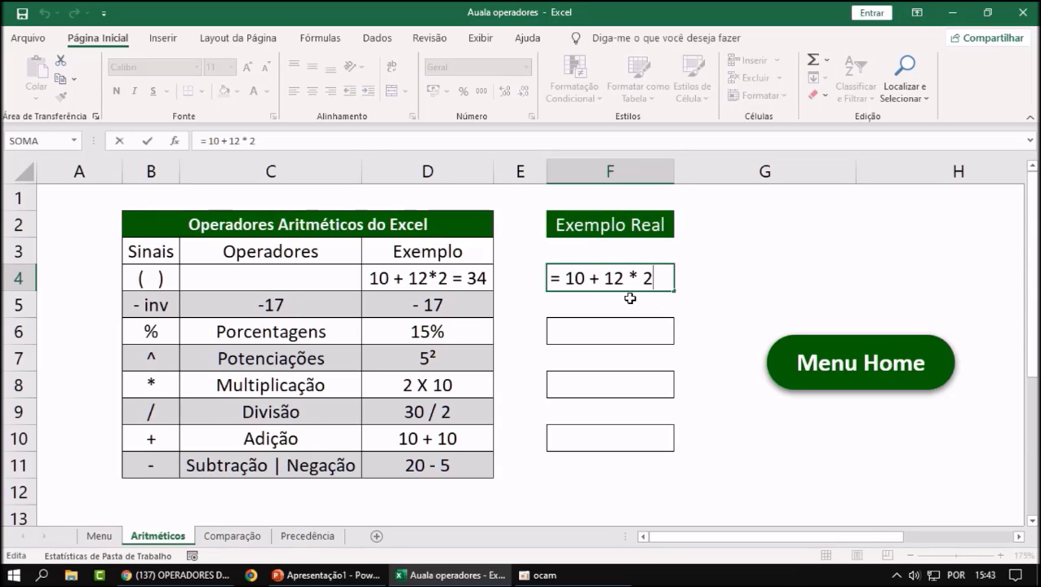
left_click(613, 280)
key("Left")
key("Left")
key("Left")
key("Left")
key("Left")
key("Right")
key("Right")
key("Right")
key("Right")
key("Right")
key("Left")
key("Left")
key("Left")
key("Left")
key("Left")
type("(")
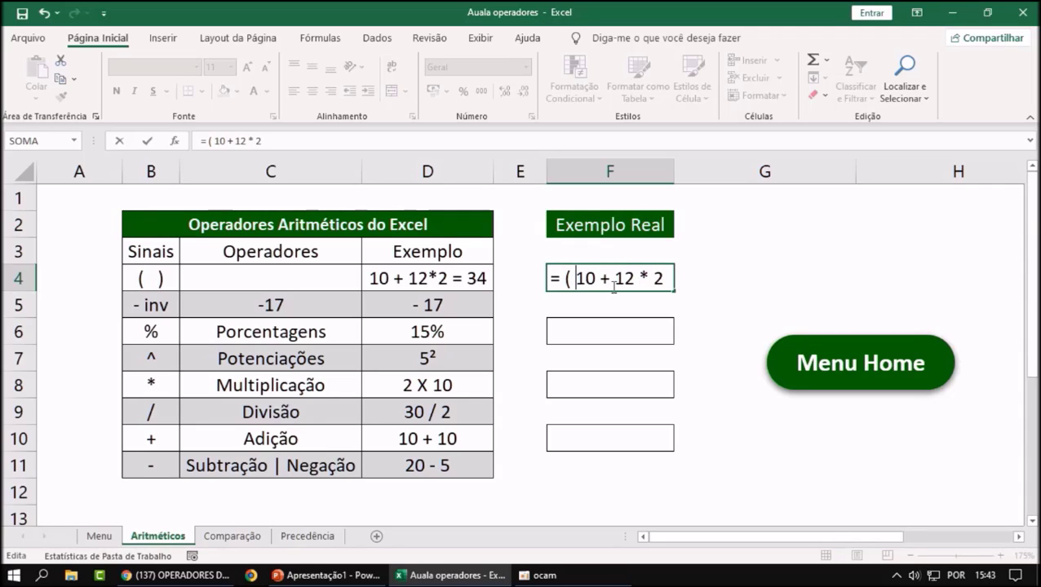
Add the closing parenthesis after the 12 in F4 and commit the formula as = ( 10 + 12 ) * 2.
key("Right")
key("Right")
key("Right")
key("Right")
key("Right")
key("Right")
key("Right")
type(")")
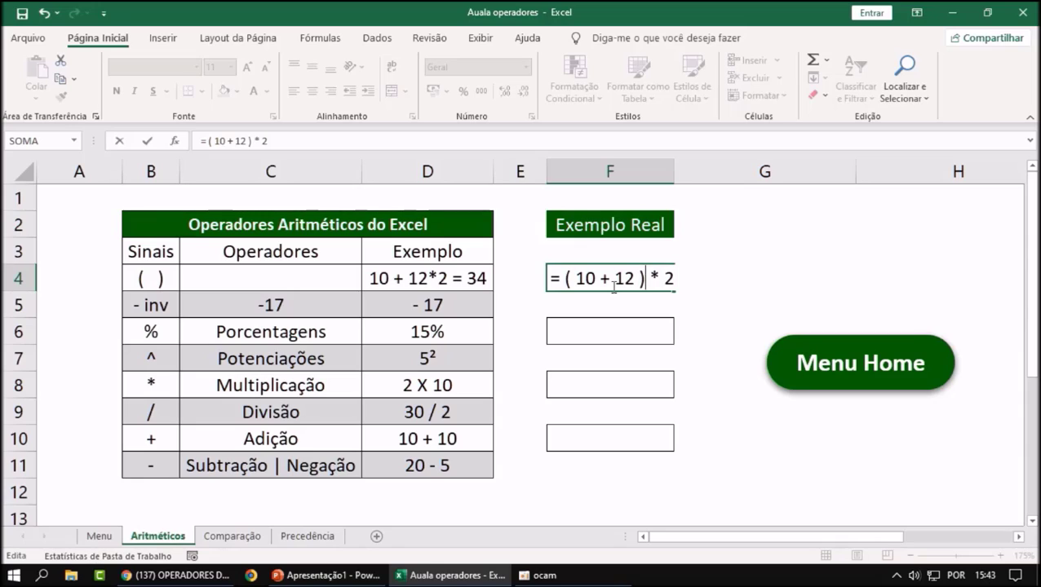
key("Right")
key("Right")
key("Right")
key("Return")
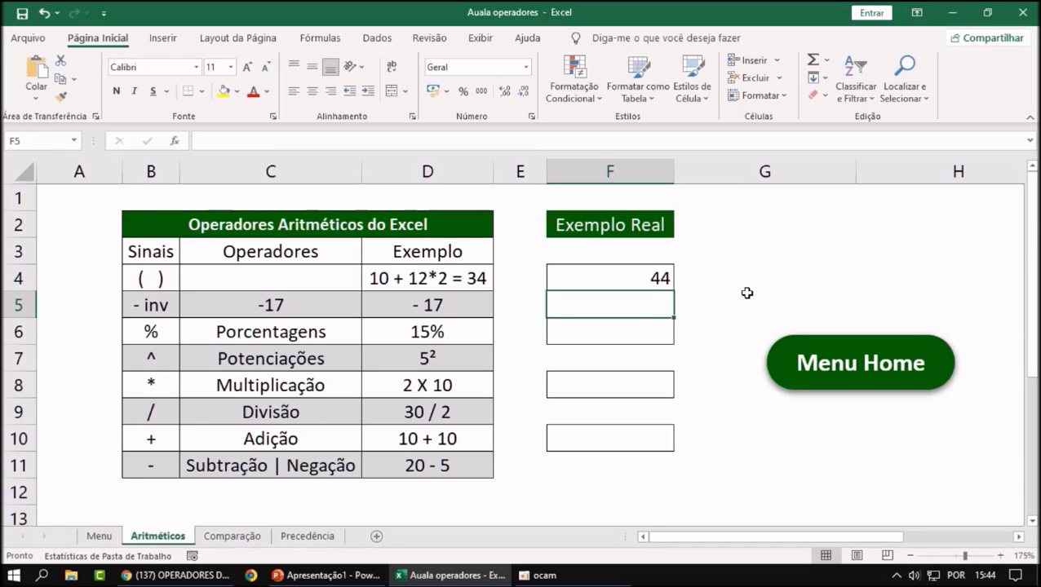
Examine the sign, operator and example entries of the - inv row in B5:D5.
left_click(715, 330)
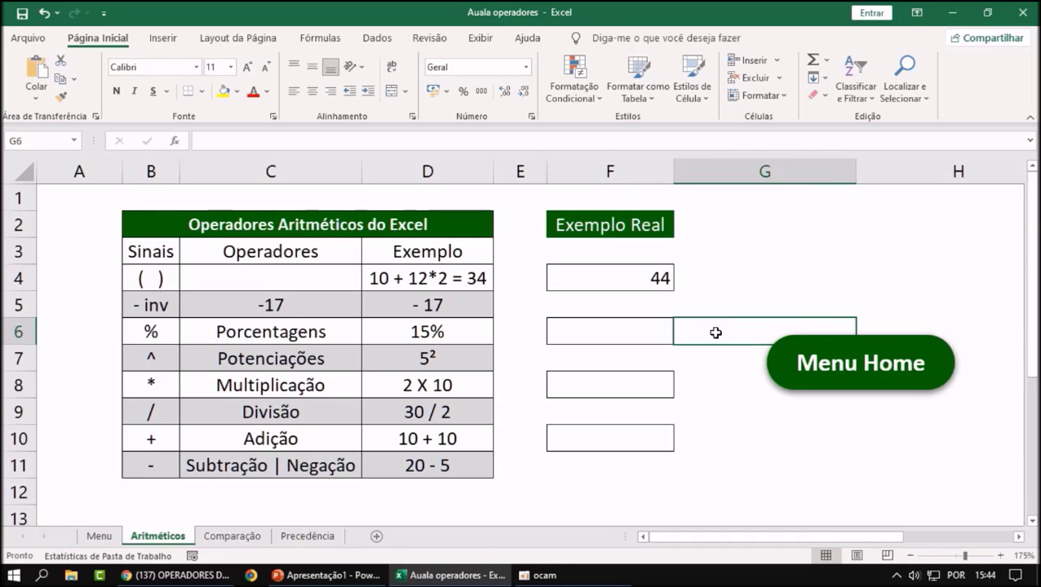
left_click(421, 311)
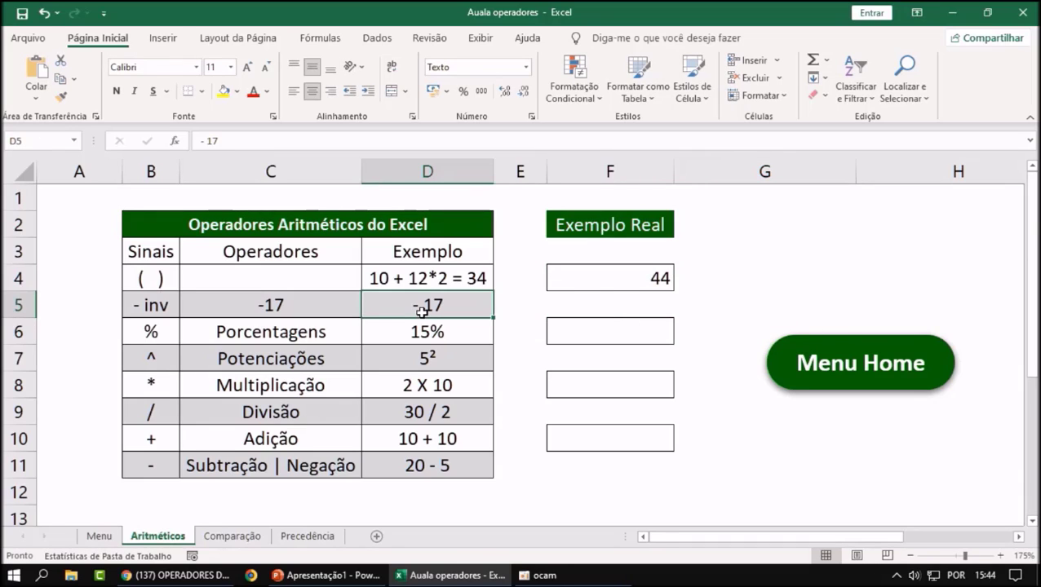
left_click(326, 306)
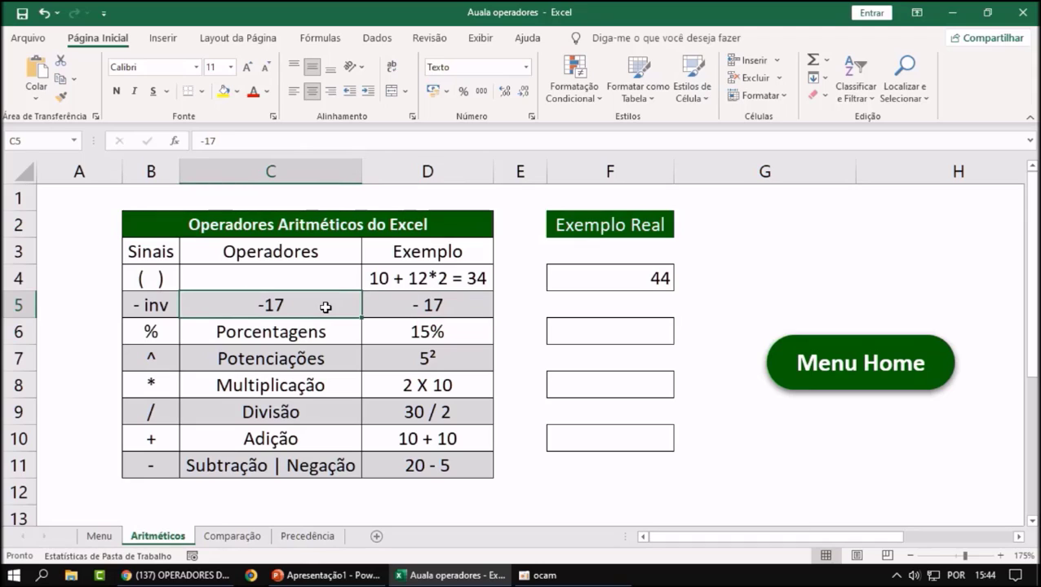
left_click(141, 308)
left_click(248, 309)
left_click(390, 304)
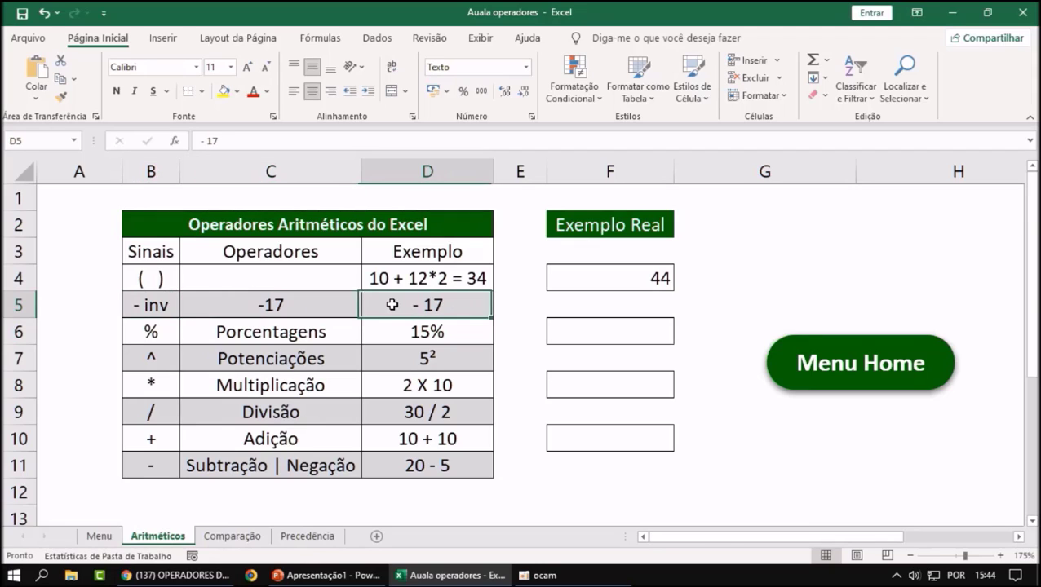
left_click(321, 304)
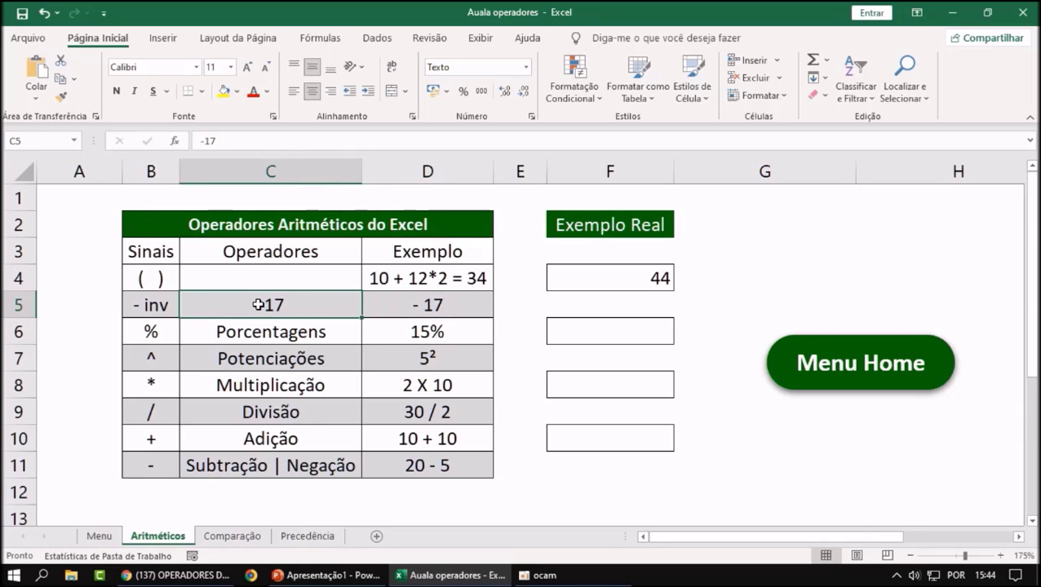
left_click(398, 307)
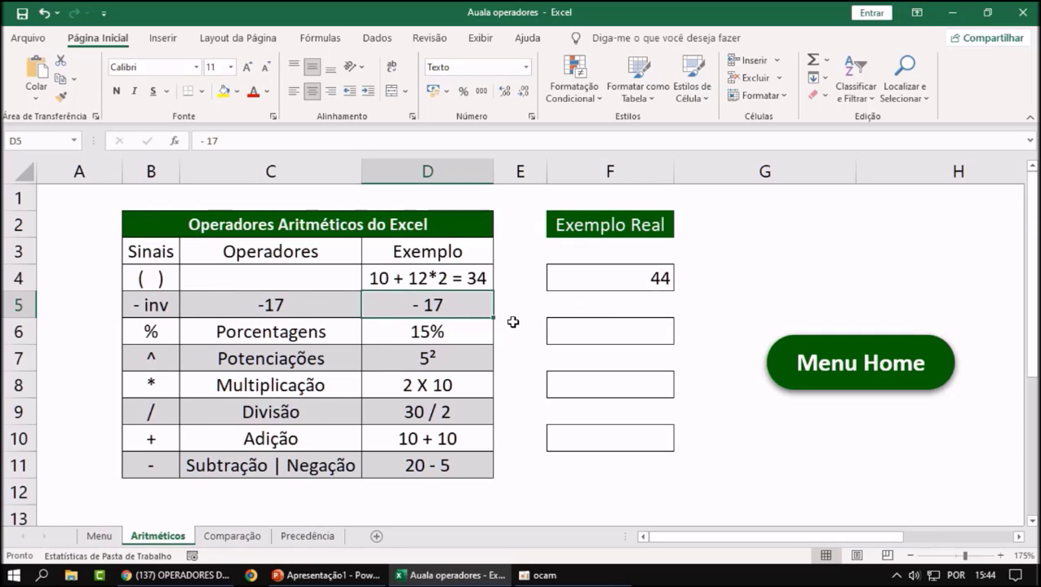
Enter the formula = -10 - 10 in cell F5 as the real example for the - inv row.
left_click(626, 313)
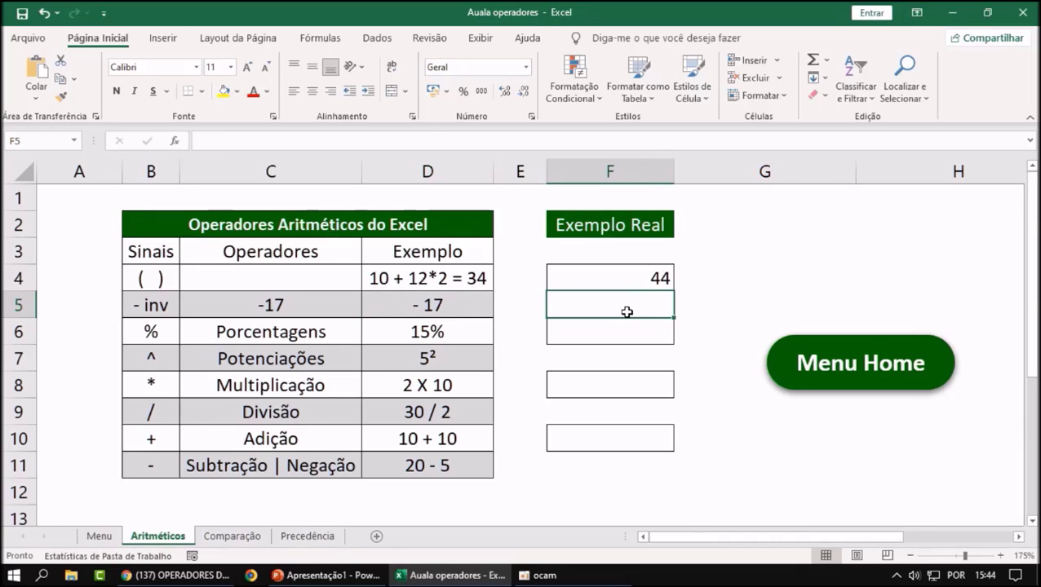
left_click(446, 316)
left_click(605, 314)
type("=")
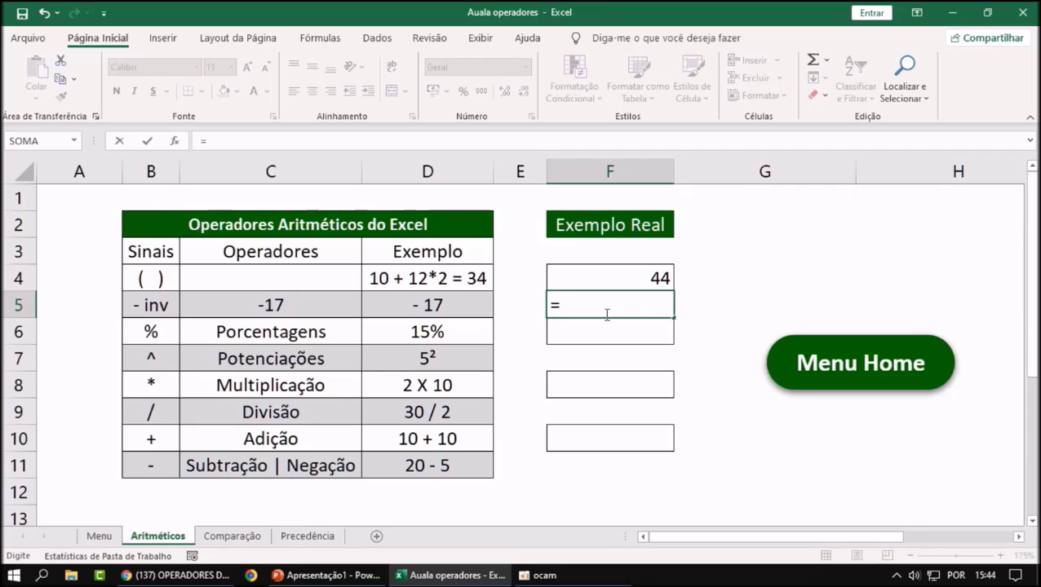
type(" -10 - 10")
key("Return")
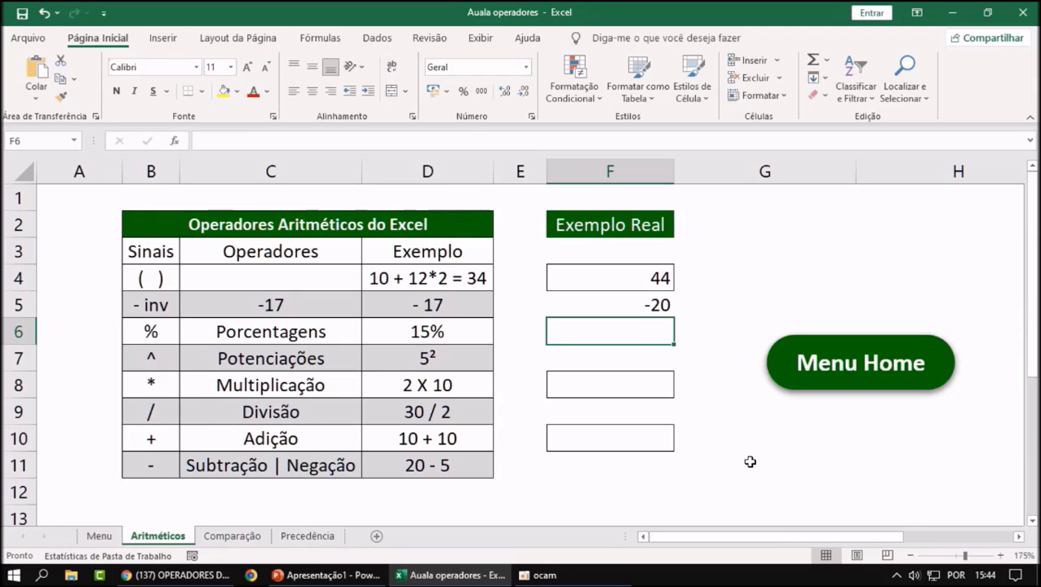
Reopen the formula in F5 and go through its terms back to the leading negative number.
double_click(620, 305)
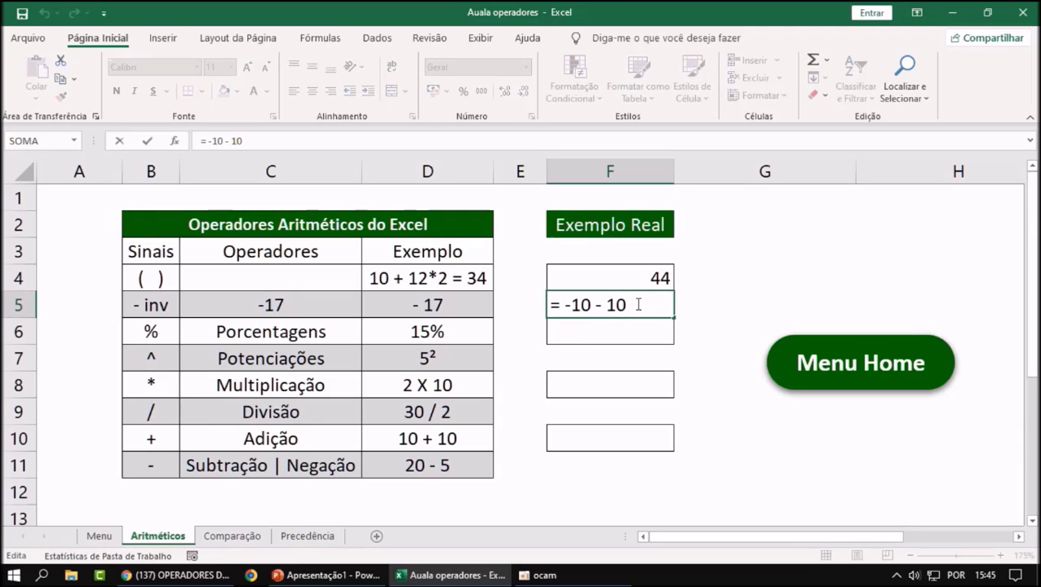
left_click(639, 305)
key("Left")
key("Left")
key("Left")
key("Left")
key("Left")
key("Left")
key("Left")
key("Left")
key("Left")
key("Left")
key("Return")
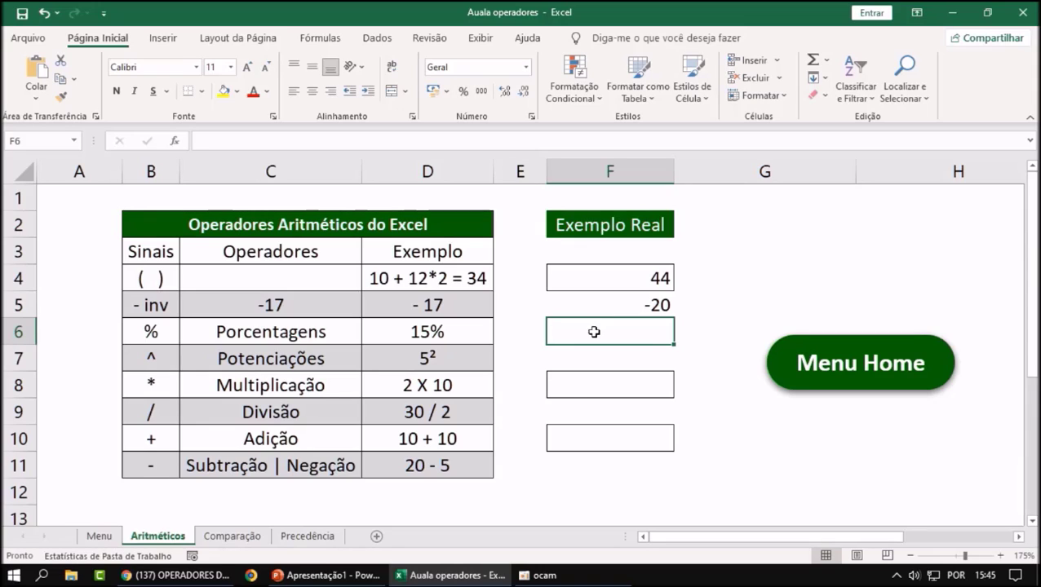
Enter the formula = 20% in cell F6 as the real example for the Porcentagens row.
left_click(603, 361)
left_click(607, 337)
type("=")
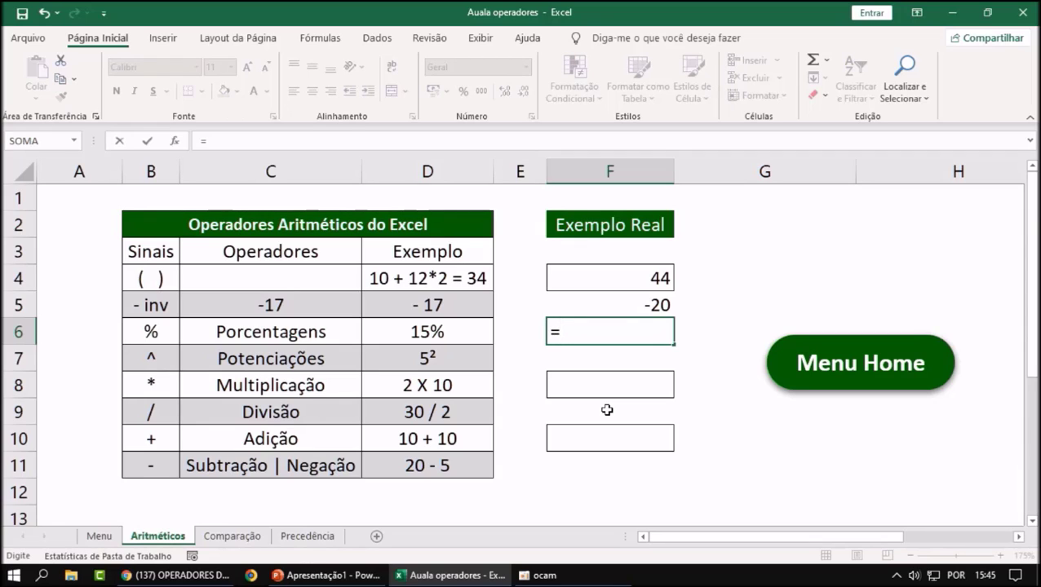
type("20%")
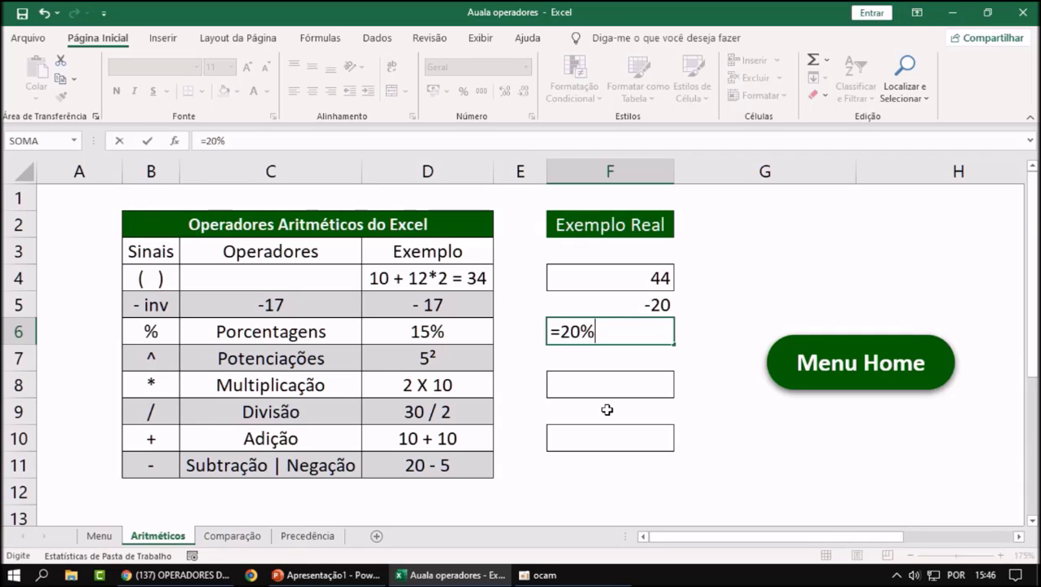
key("F2")
key("Left")
key("Left")
key("Left")
key("Right")
key("Right")
key("Right")
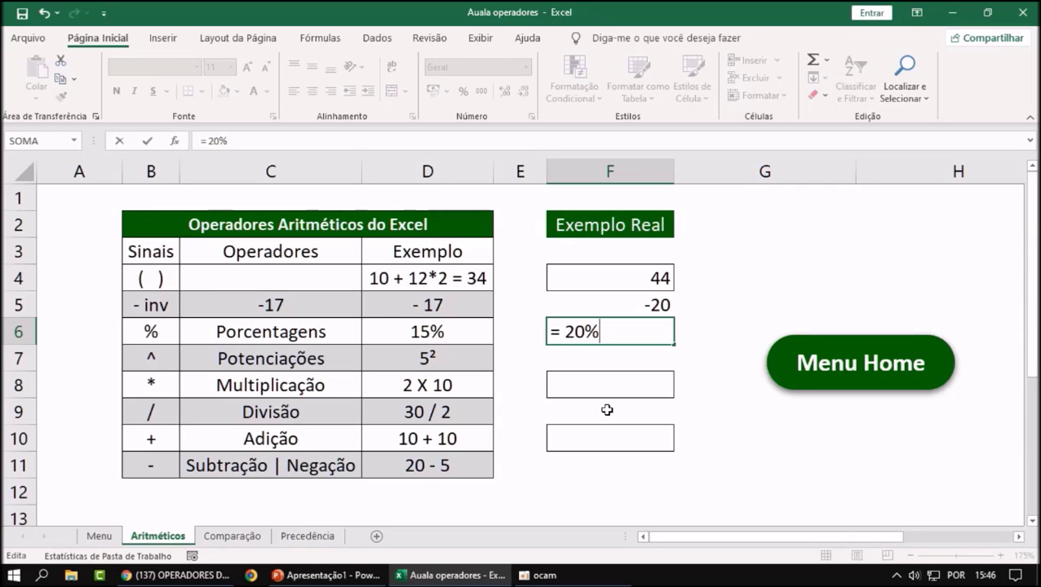
key("Return")
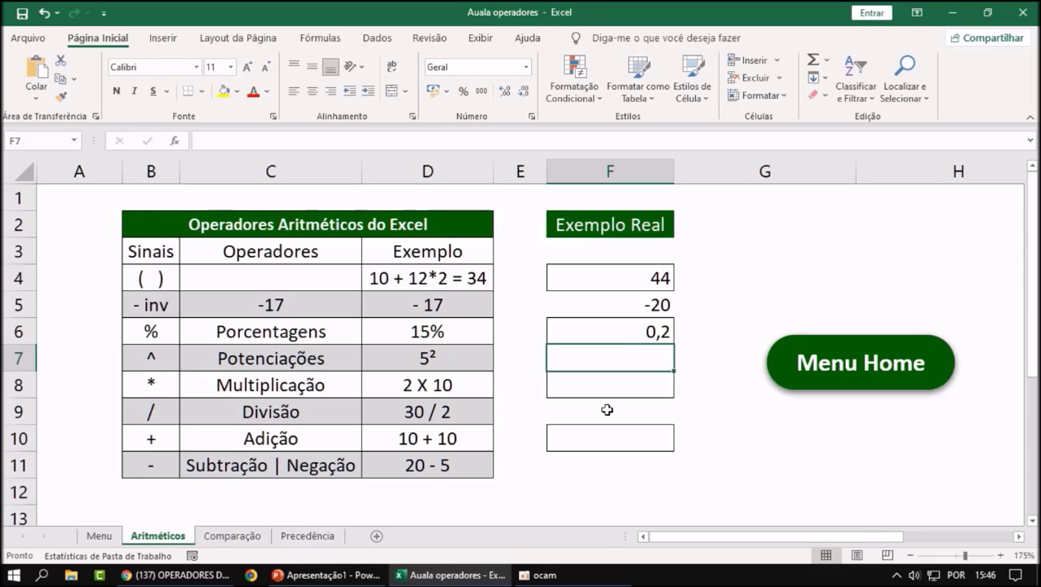
Edit the percentage formula in F6 to = 100%.
double_click(651, 335)
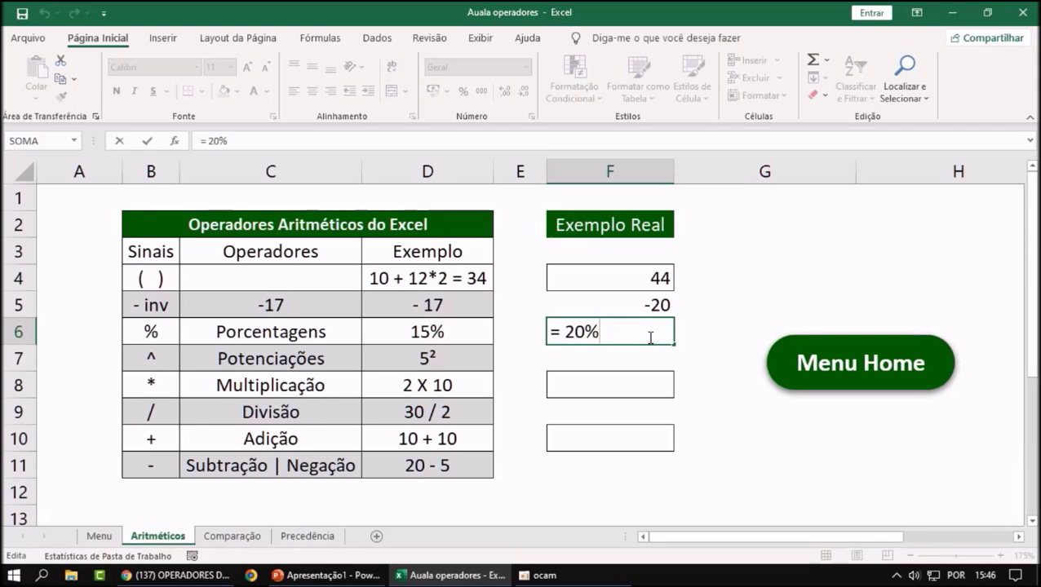
key("F2")
key("ctrl+Return")
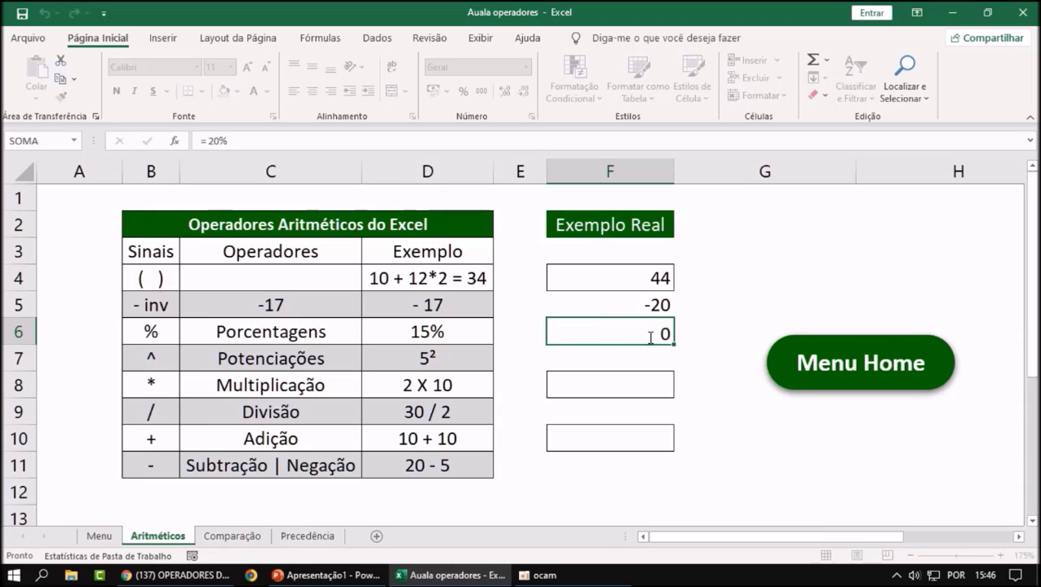
double_click(650, 334)
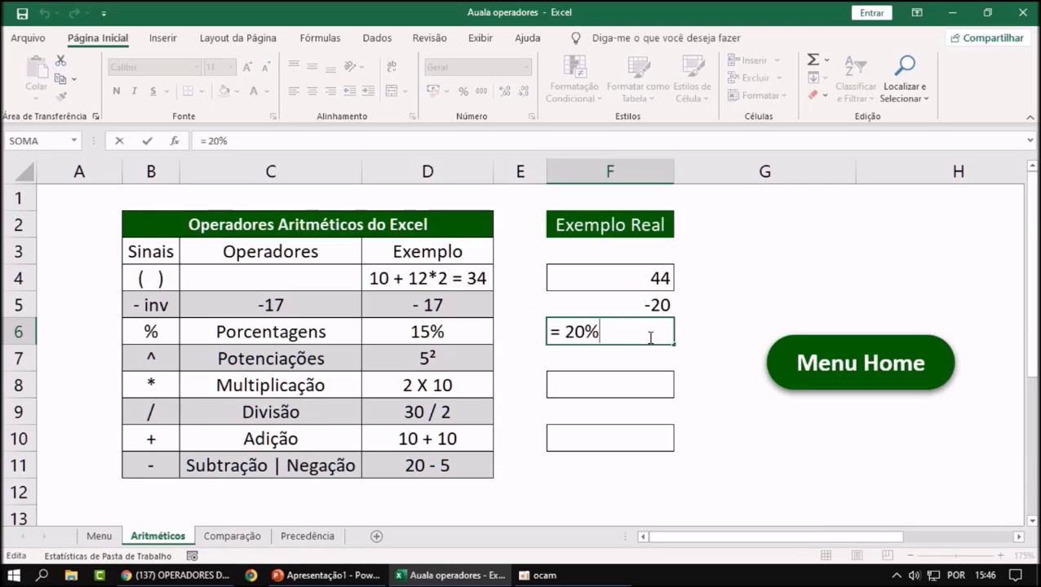
key("Left")
key("Left")
key("BackSpace")
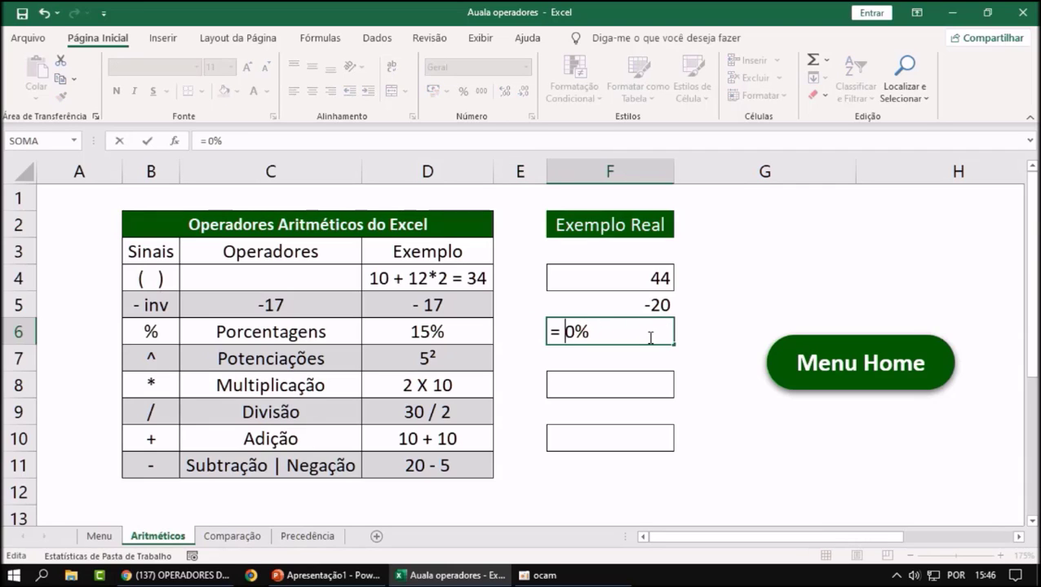
type("10")
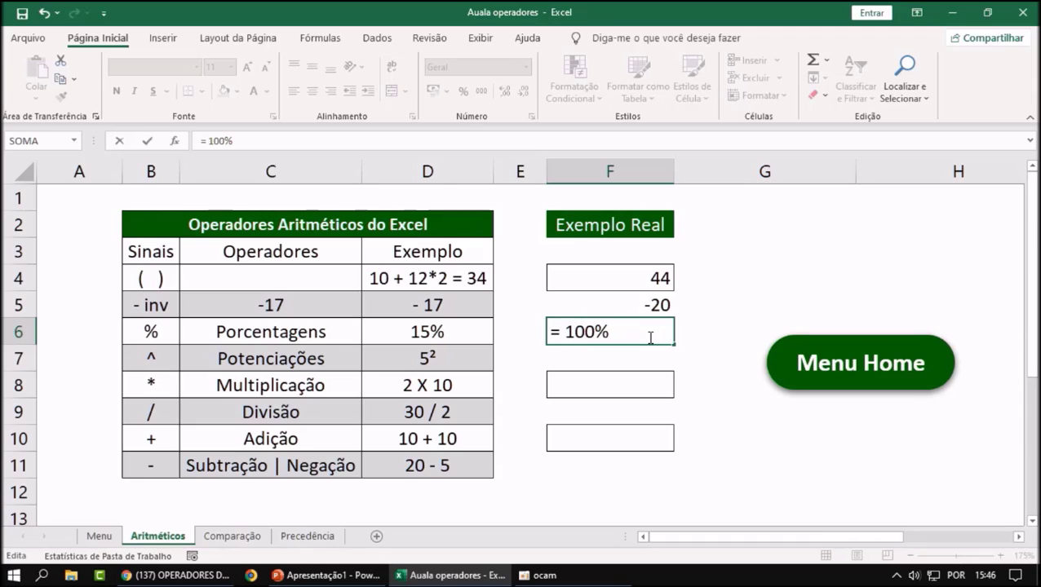
key("Return")
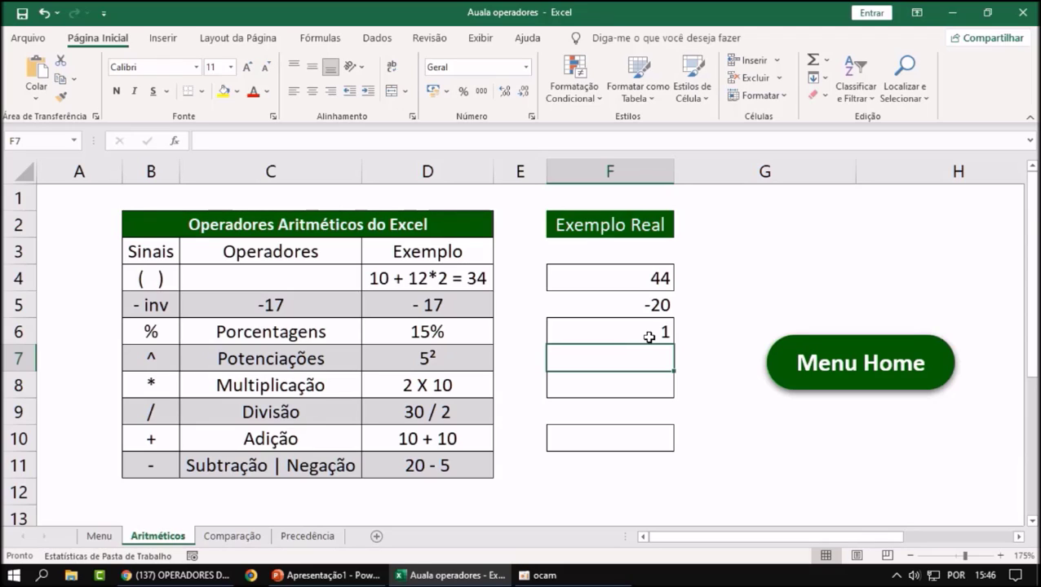
Compare the percentage formula in F6 with the example in D6.
key("Up")
key("Left")
key("Left")
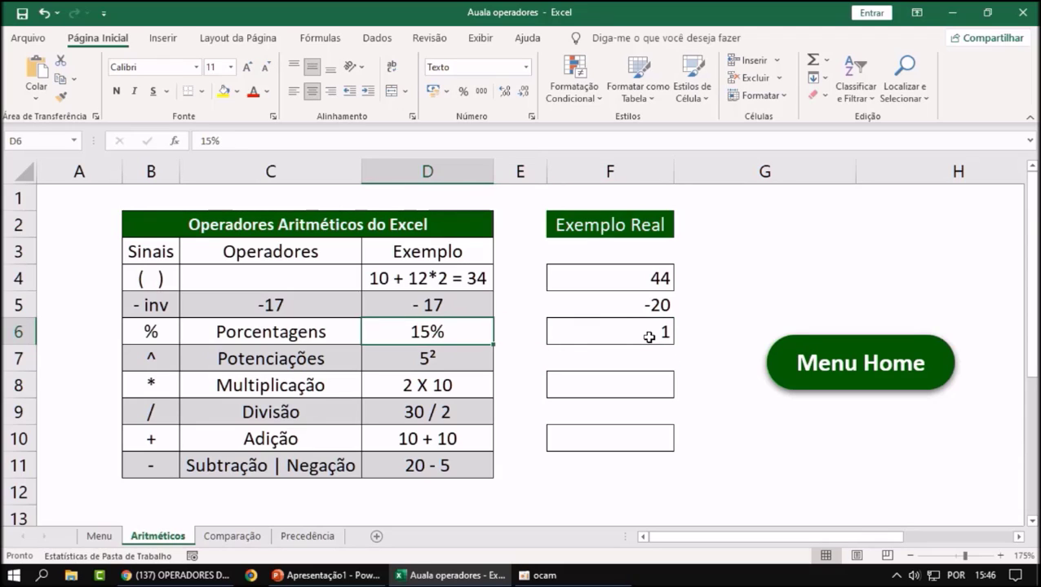
key("Right")
key("Right")
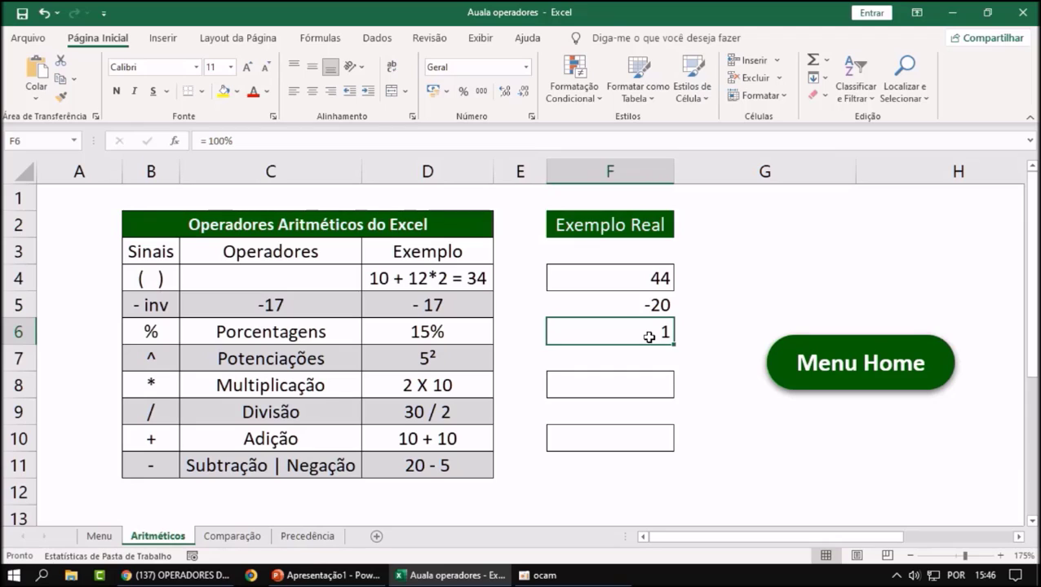
key("Left")
key("Left")
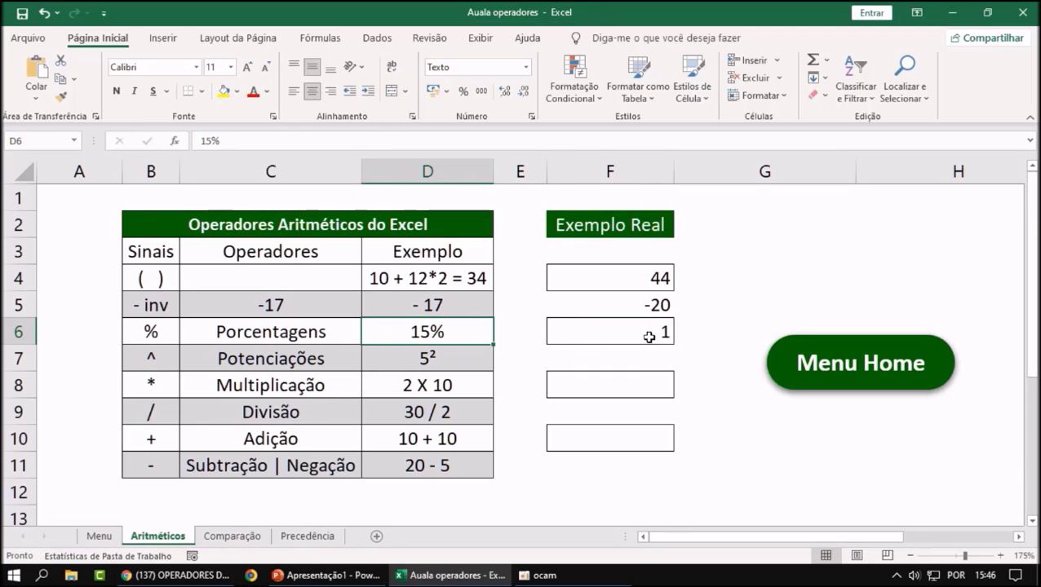
key("Right")
key("Right")
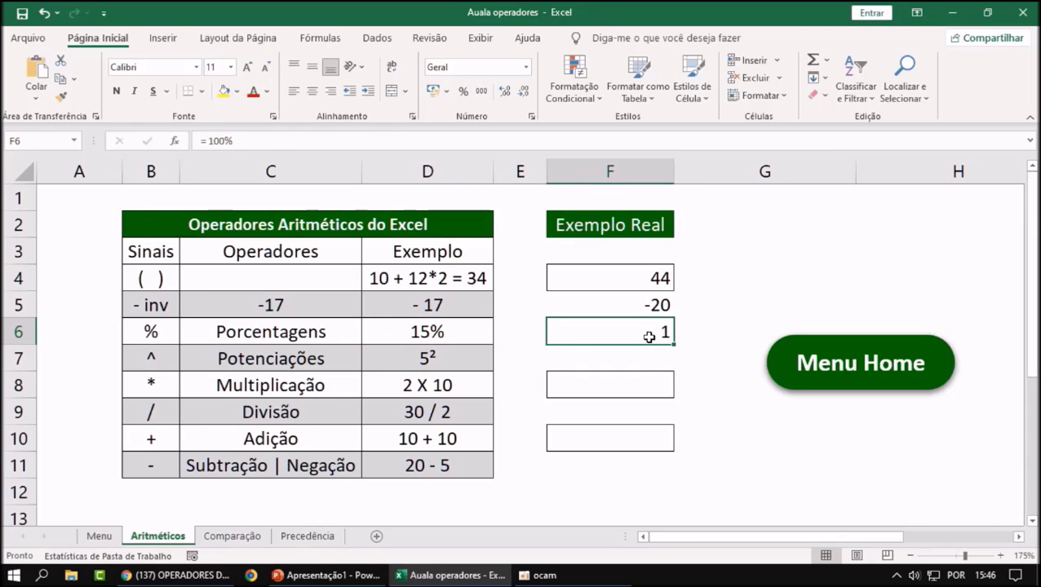
Examine the Potenciações row, including its operator name in C7 and its example in D7.
key("Down")
key("Left")
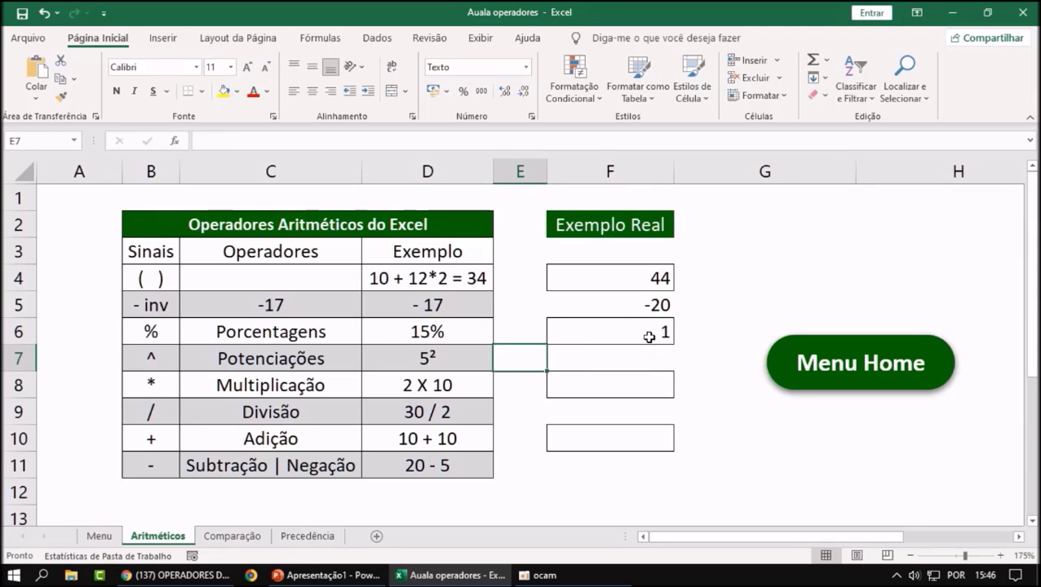
key("Left")
key("Left")
key("Left")
key("Right")
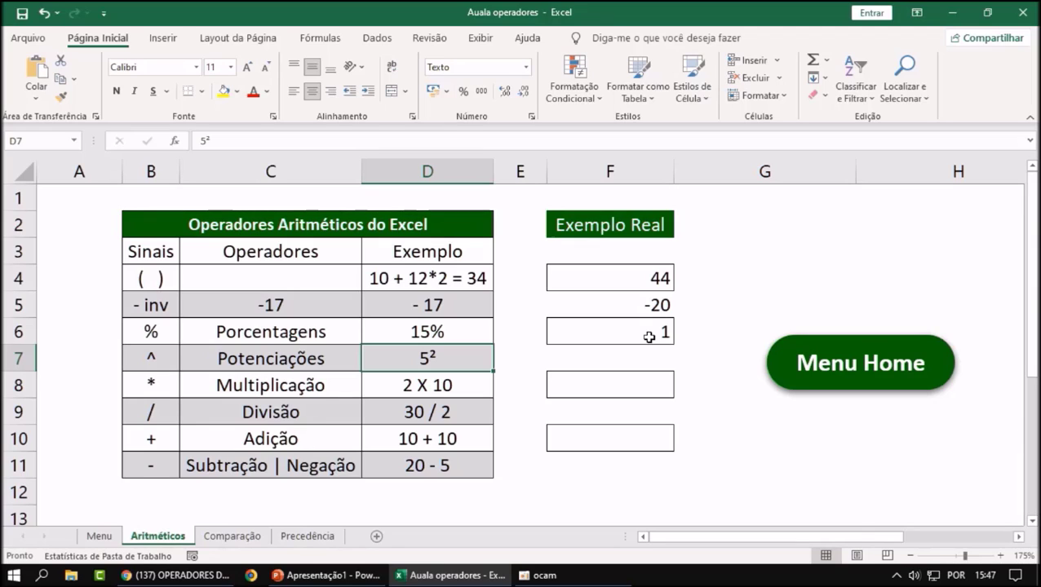
key("Right")
key("Right")
key("Left")
key("Left")
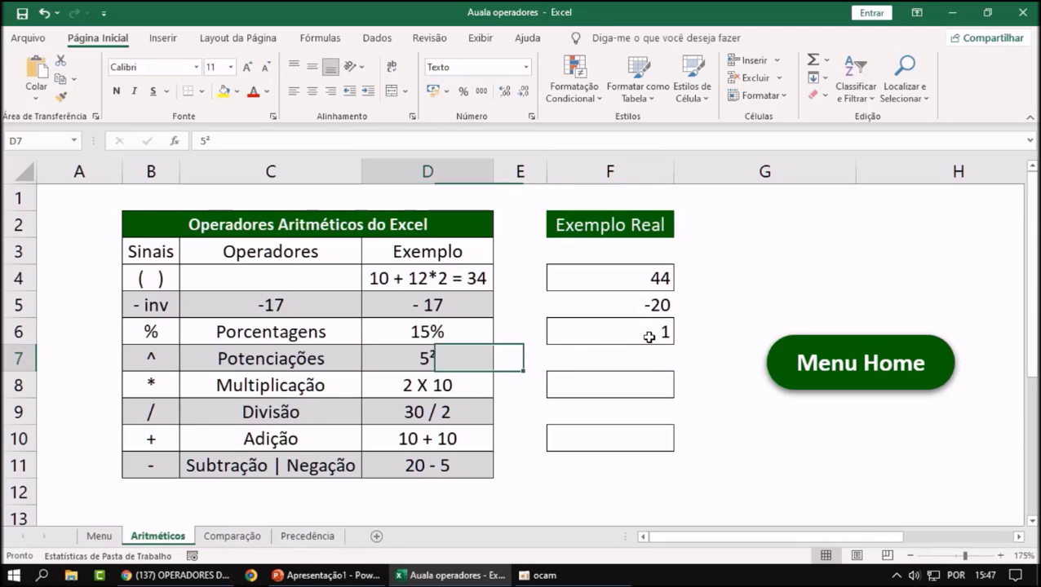
Compare the Potenciações row's ^ sign in B7 with its example in D7 and the empty real example cell F7.
key("Right")
key("Right")
key("Left")
key("Left")
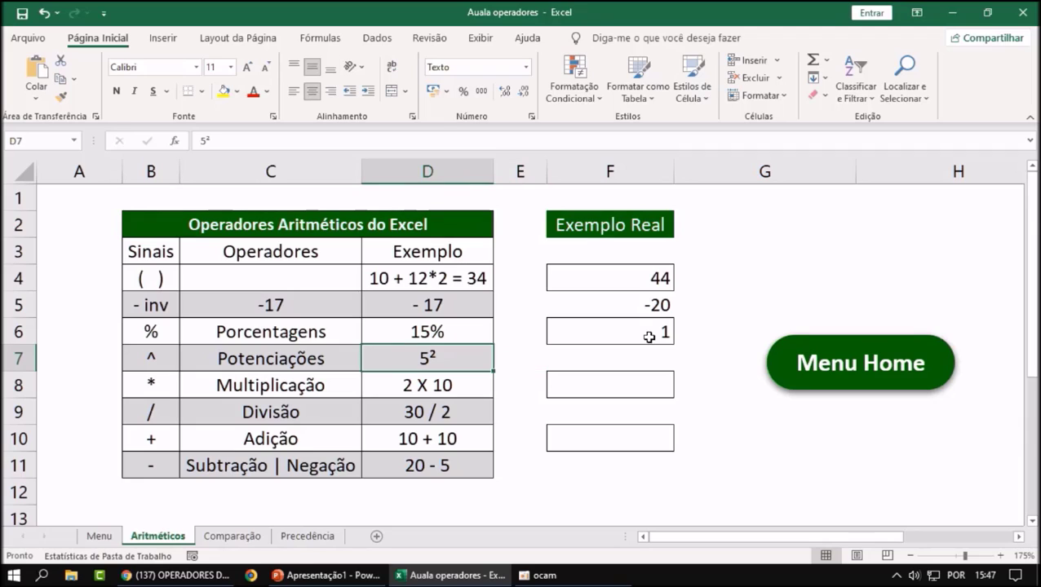
key("Right")
key("Right")
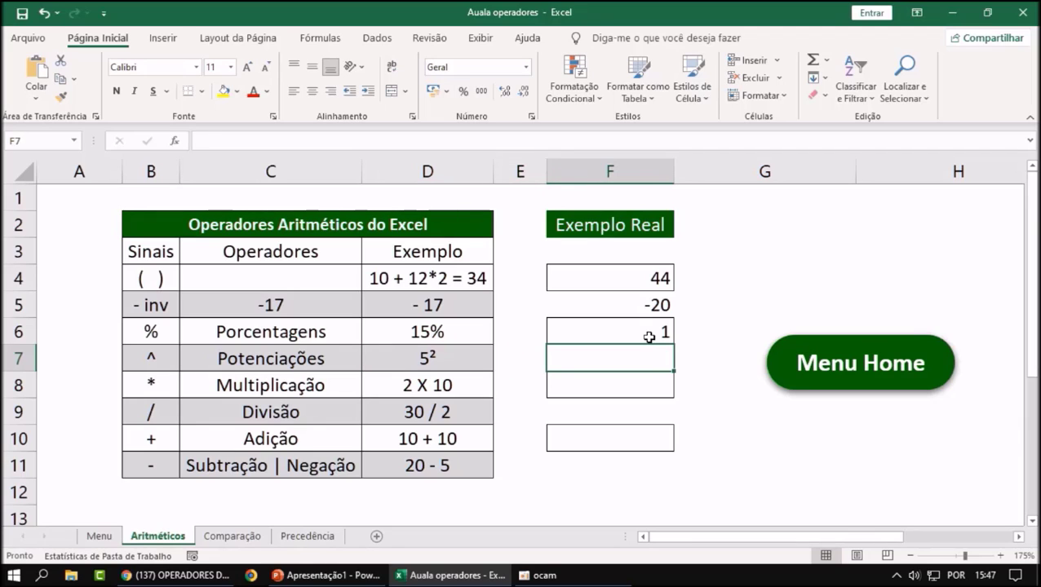
key("Left")
key("Left")
key("Left")
key("Left")
key("Left")
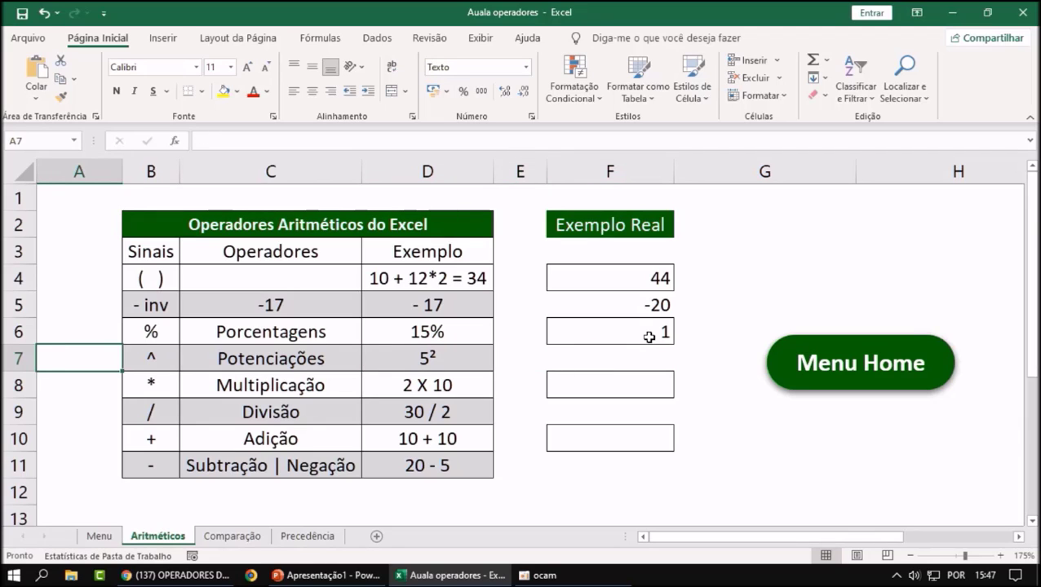
key("Right")
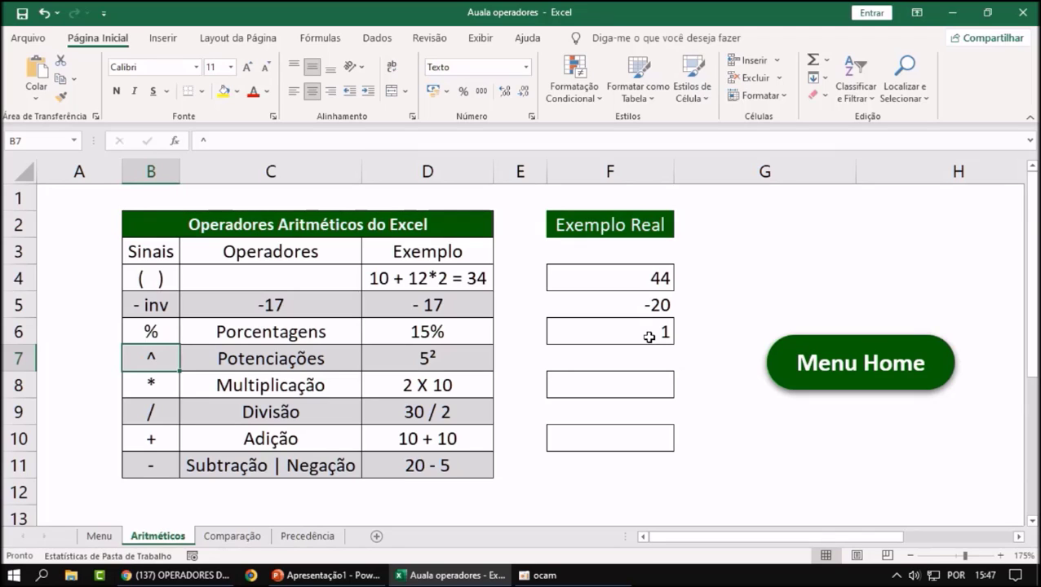
key("Right")
key("Right")
key("Right")
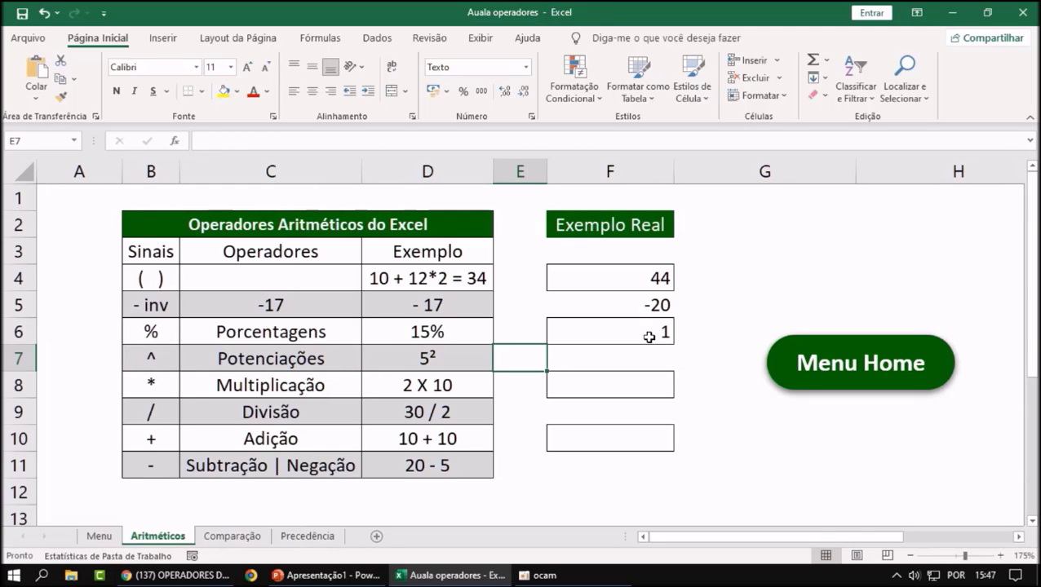
Enter the formula = 5^ 2 in cell F7 as the real example for the Potenciações row.
key("Right")
key("Left")
key("Left")
key("Right")
key("Right")
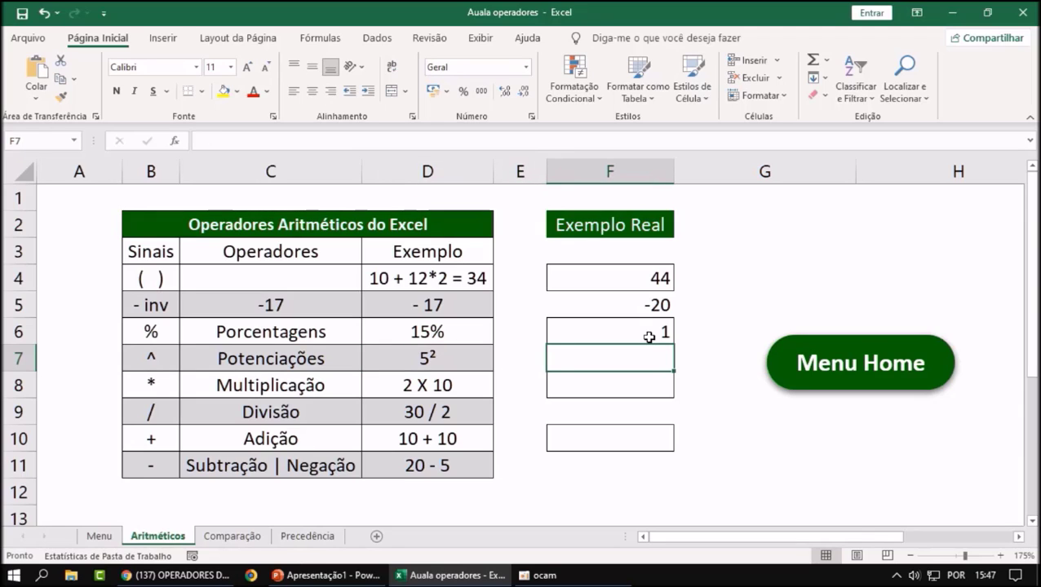
type("=")
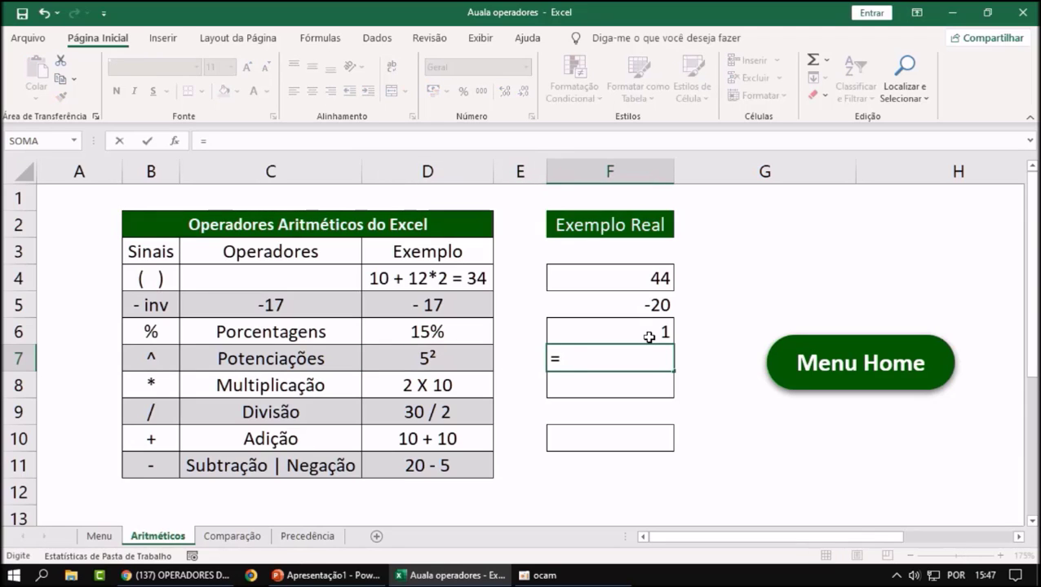
type(" 5")
type("^ 2")
key("Return")
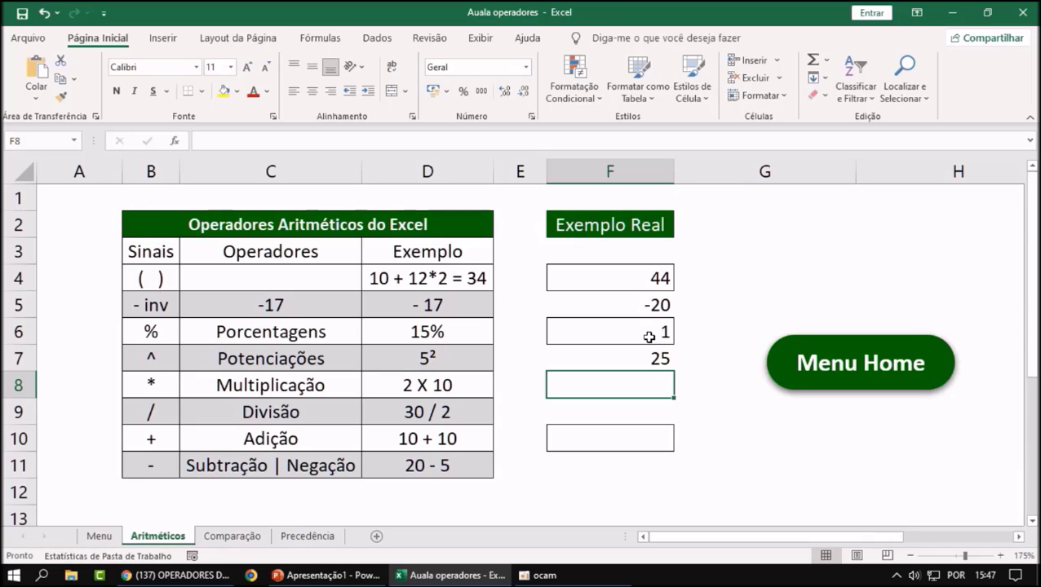
Examine the Multiplicação row, including its * sign in B8, operator name in C8 and example in D8.
left_click(328, 365)
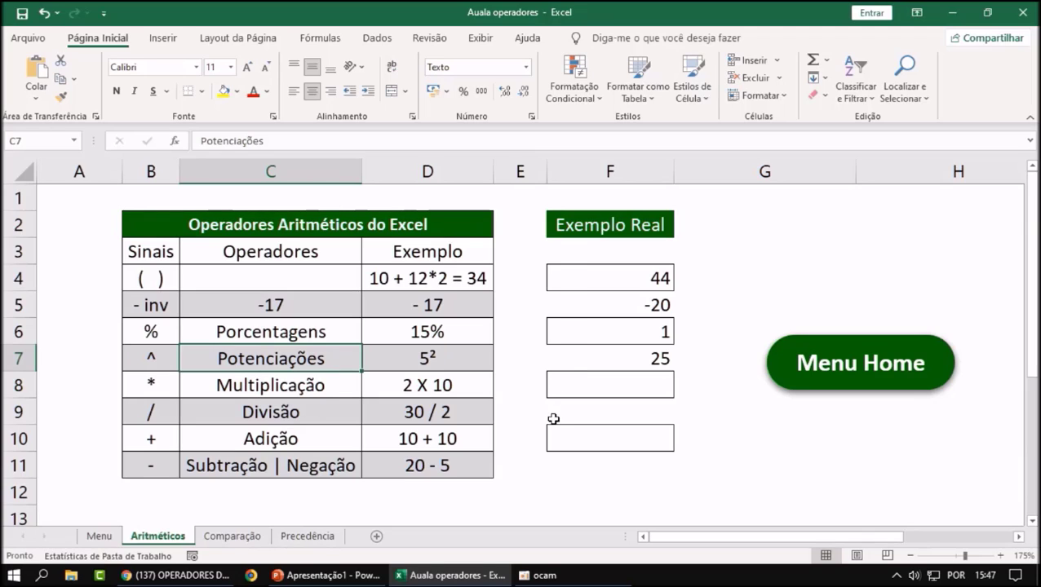
left_click(243, 391)
key("Right")
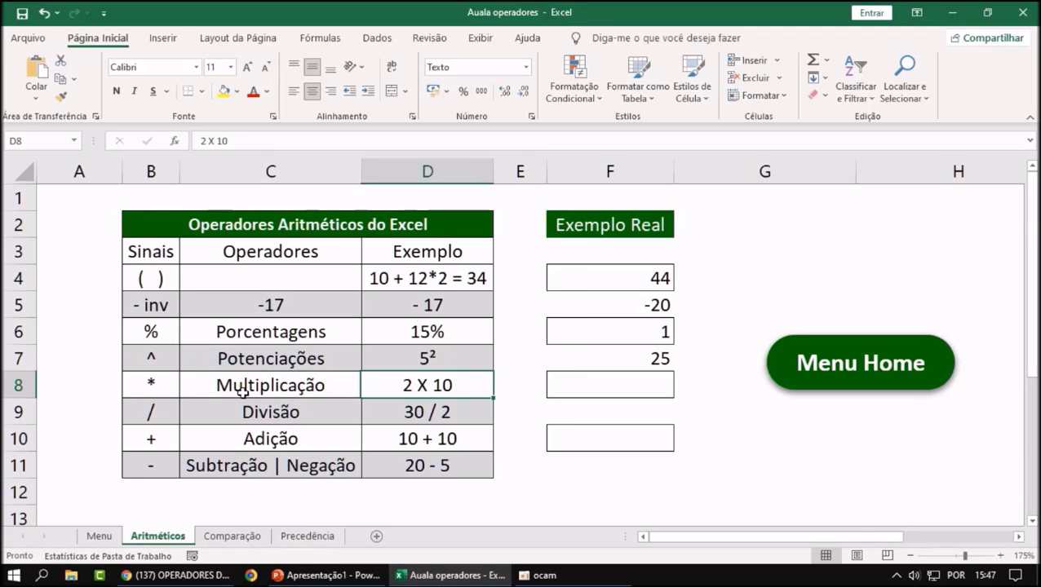
key("Left")
key("Left")
key("Right")
key("Right")
key("Left")
key("Left")
key("Right")
key("Right")
key("Right")
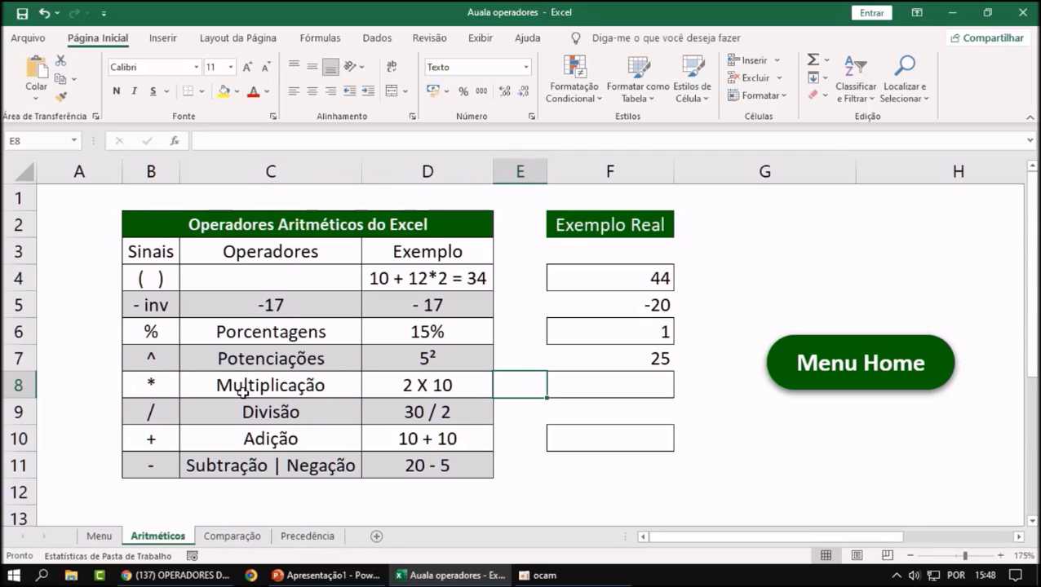
key("Left")
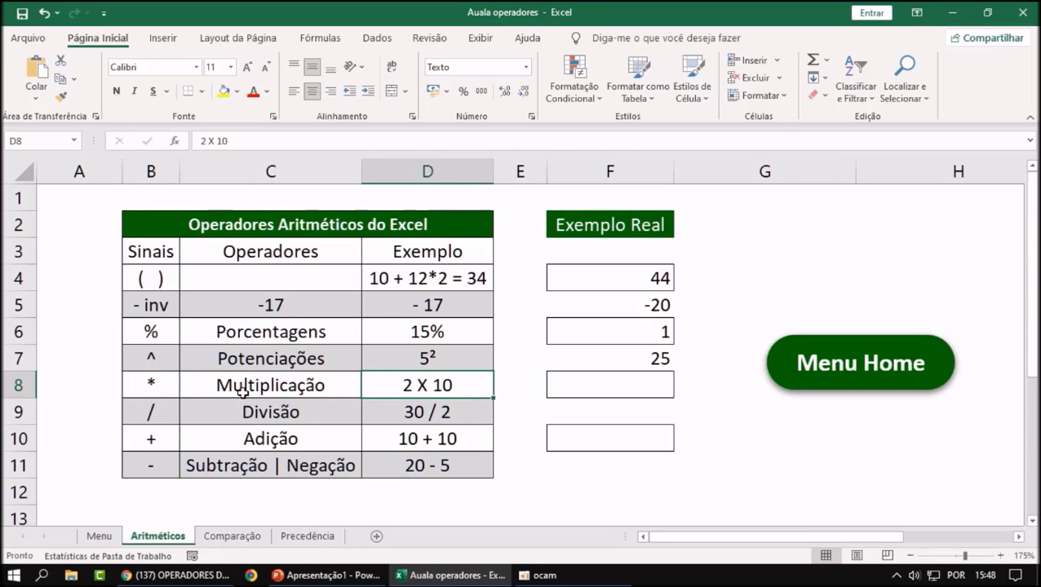
Enter the formula = 2 * 10 in cell F8 as the real example for the Multiplicação row.
key("Right")
key("Right")
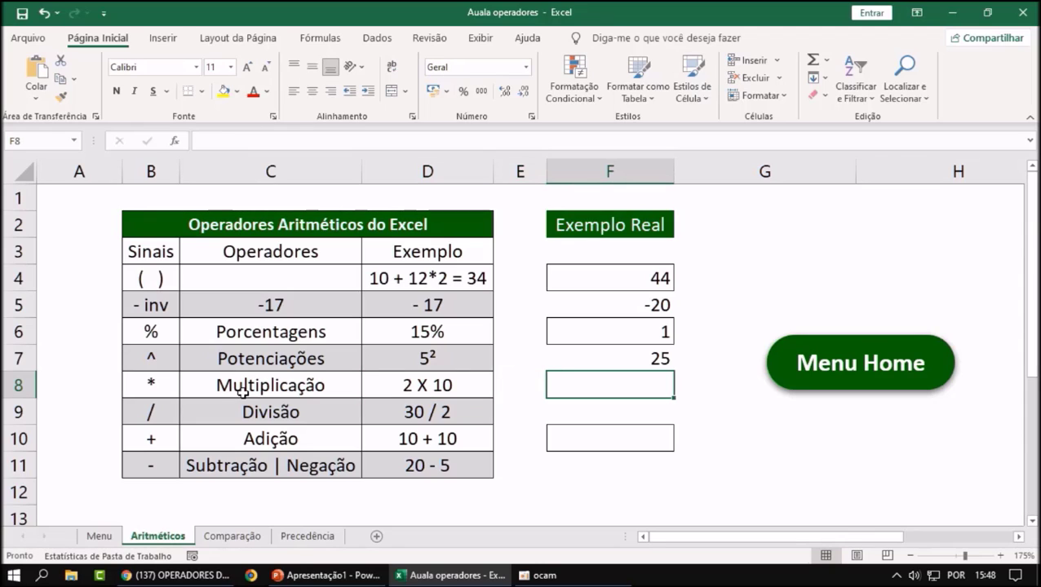
type("=")
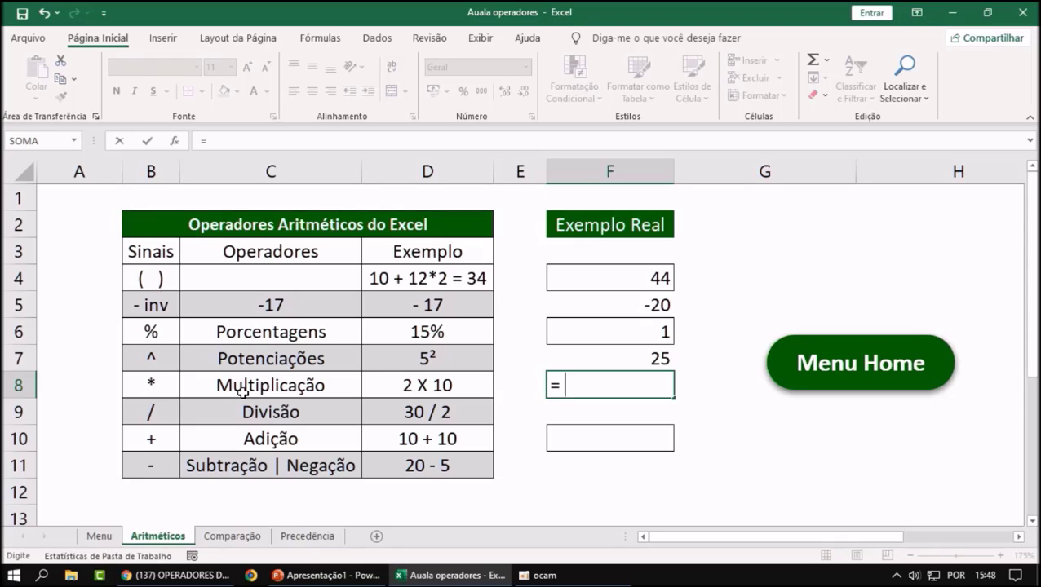
type(" 2 * 10")
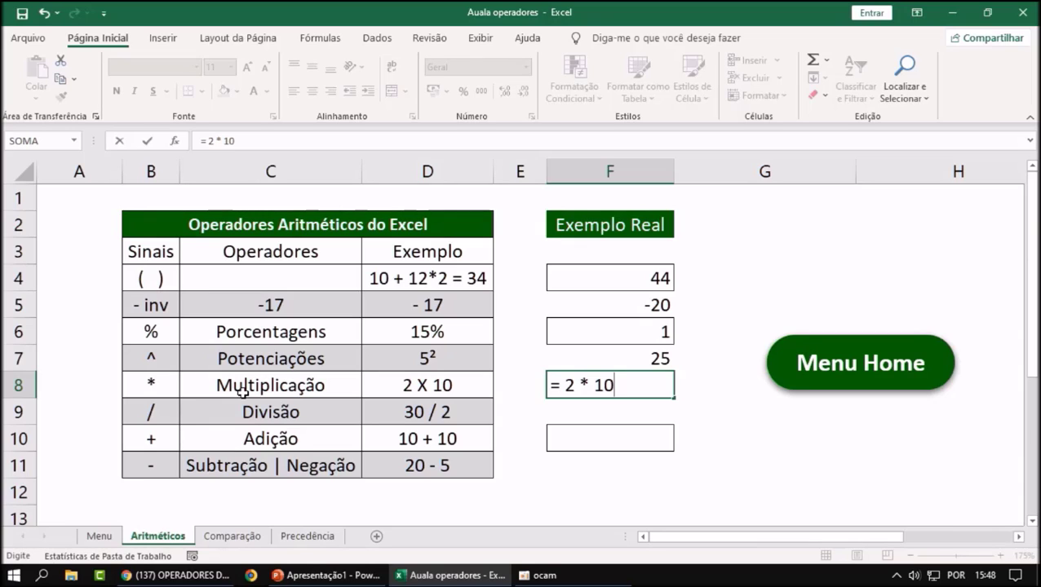
key("Return")
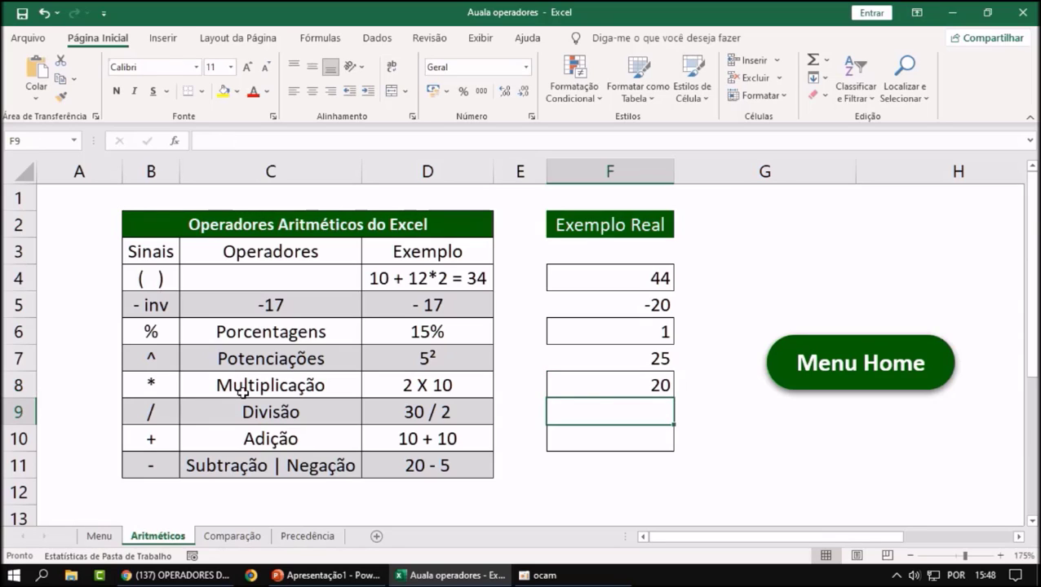
Examine the Divisão row, including its / sign in B9, operator name in C9 and example in D9.
key("Down")
key("Up")
key("Left")
key("Left")
key("Left")
key("Left")
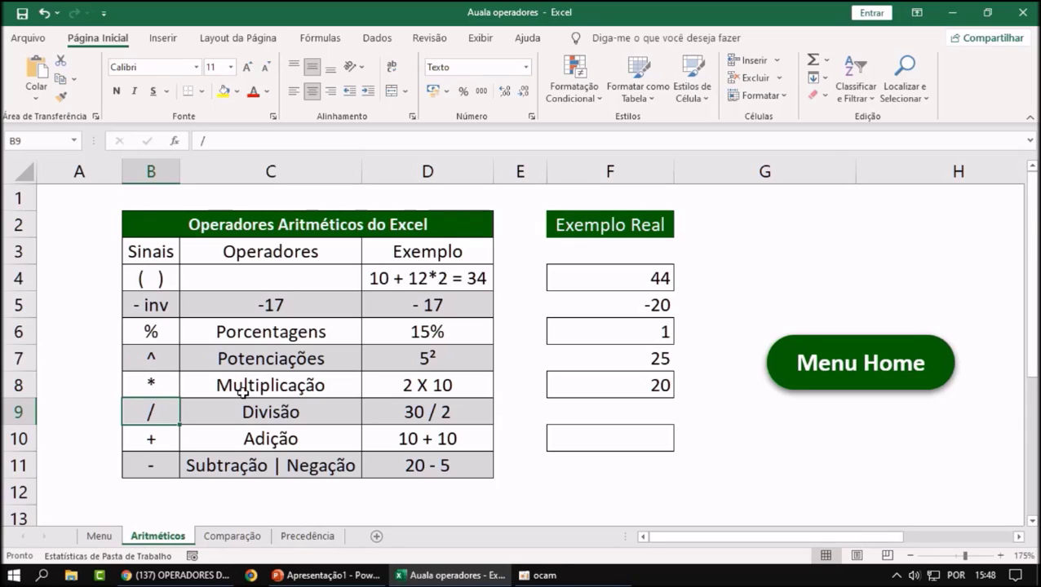
key("Right")
key("Right")
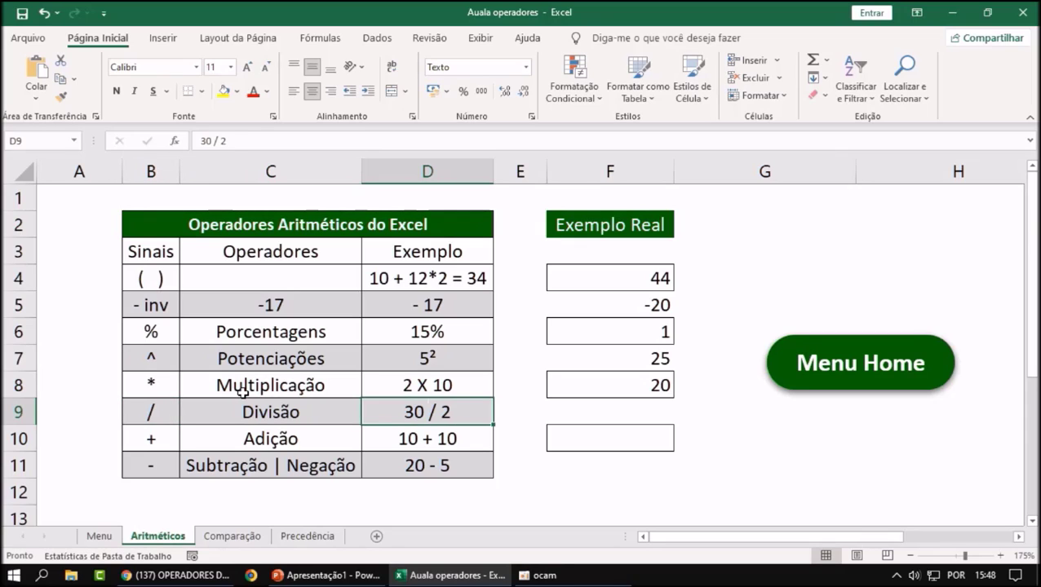
key("Left")
key("Right")
key("Right")
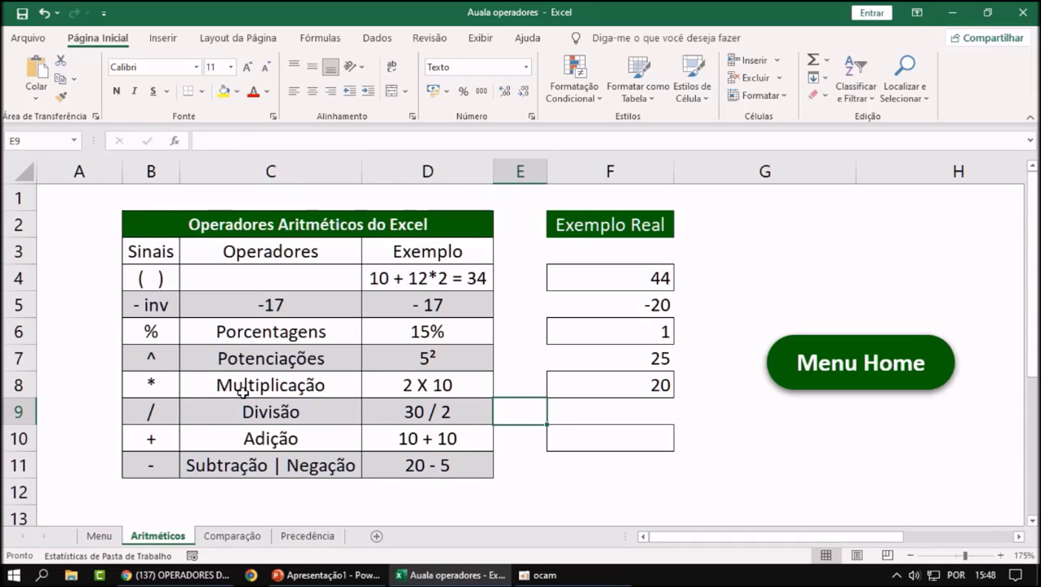
key("Left")
Enter the formula = 30 / 2 in cell F9 as the real example for the Divisão row.
key("Right")
key("Right")
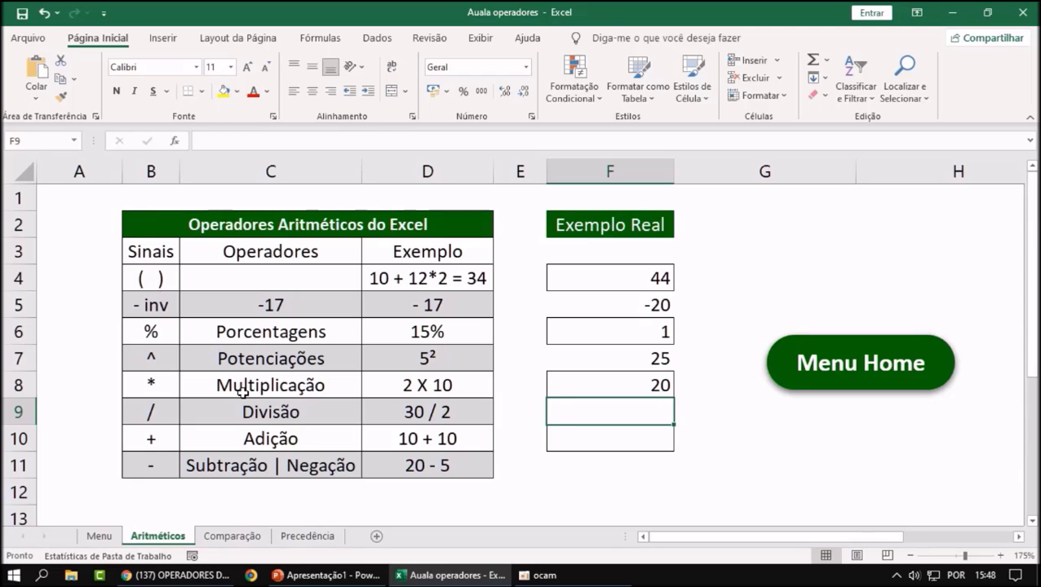
type("= ")
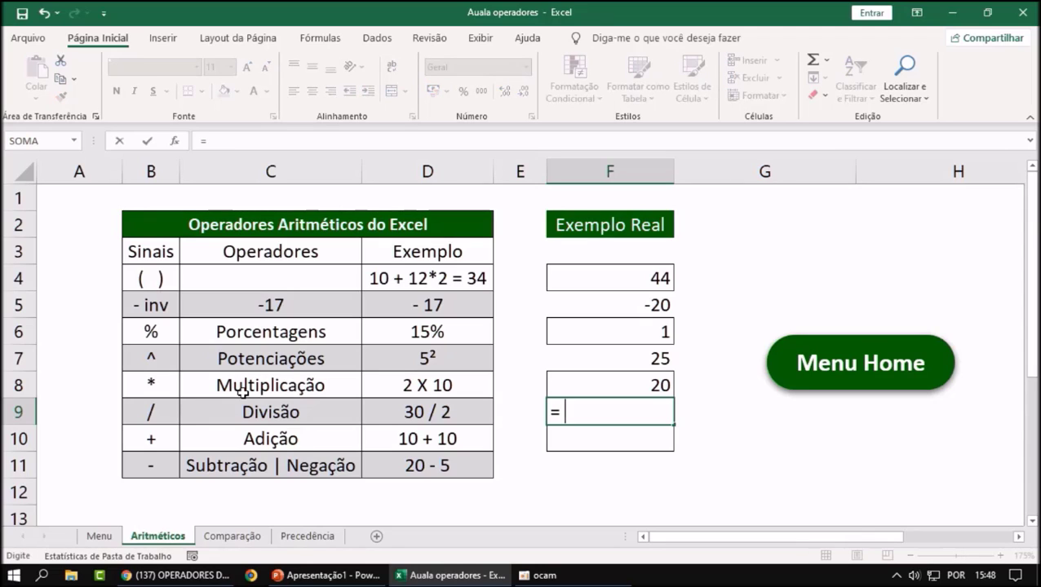
type("30 / 2")
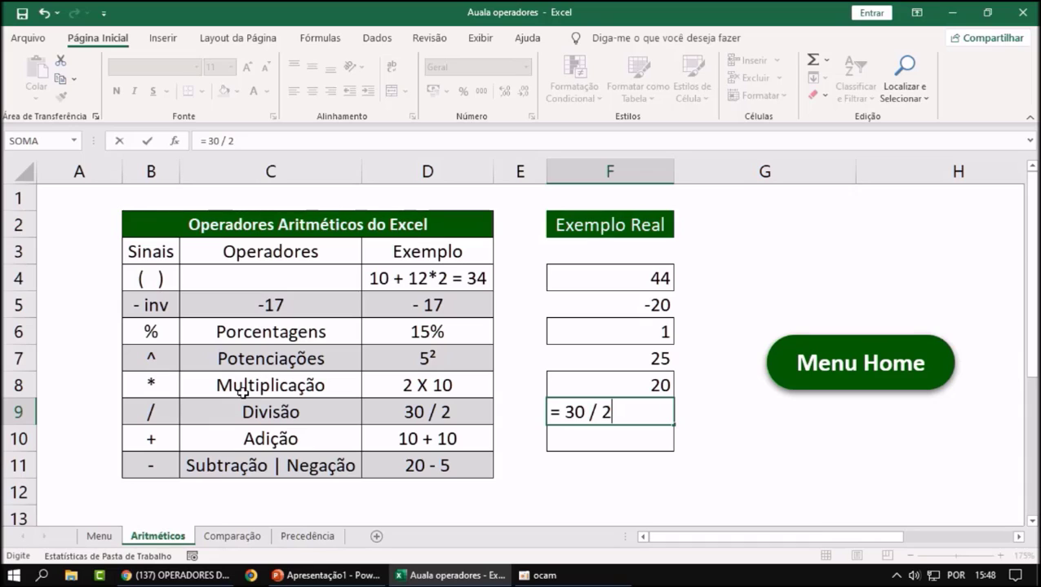
key("Return")
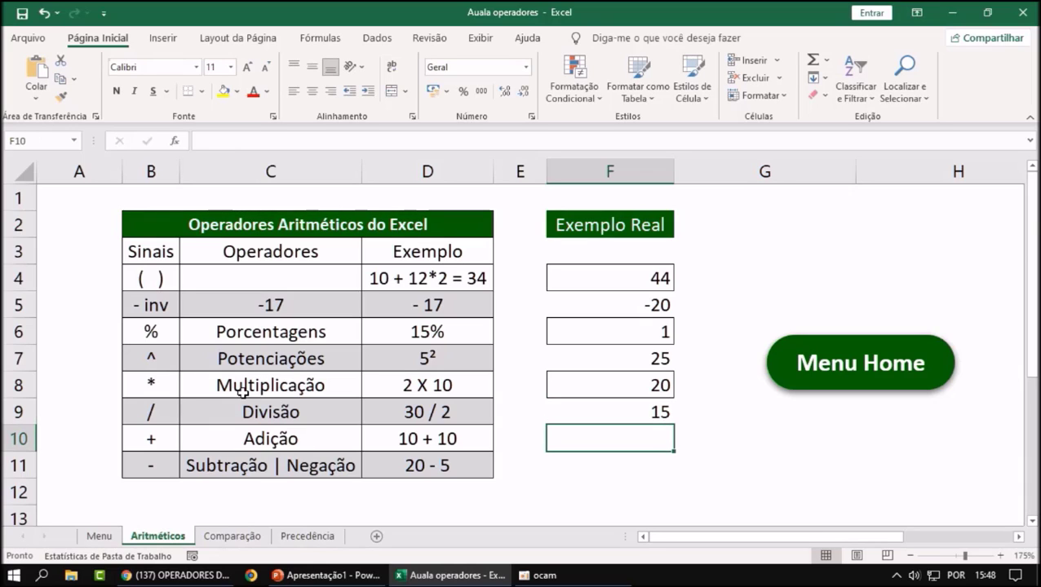
Review the + sign and example of the Adição row and enter the formula = 10 + 10 in cell F10.
key("Left")
key("Left")
key("Left")
key("Left")
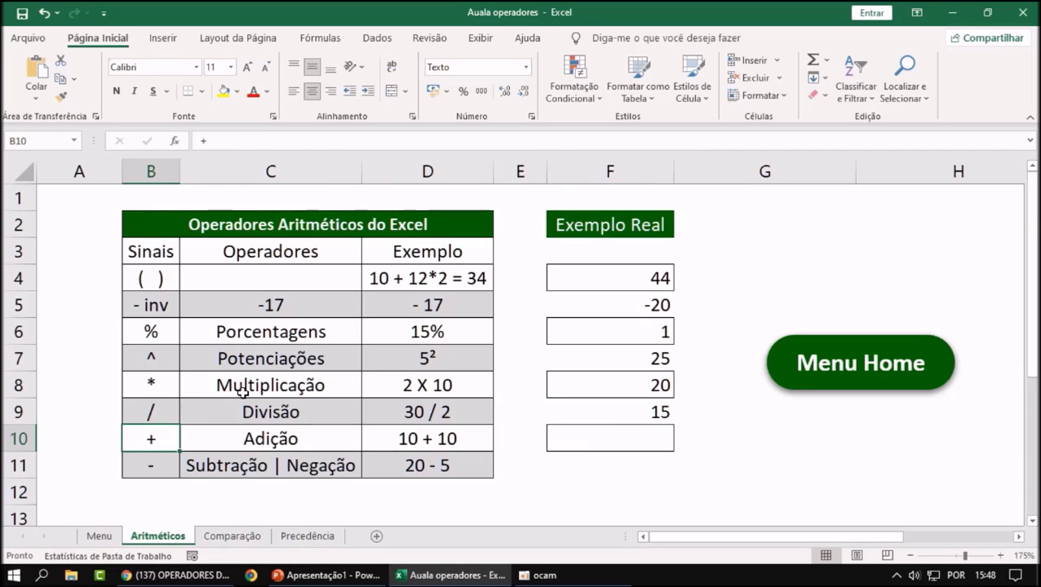
key("Right")
key("Right")
key("Right")
key("Right")
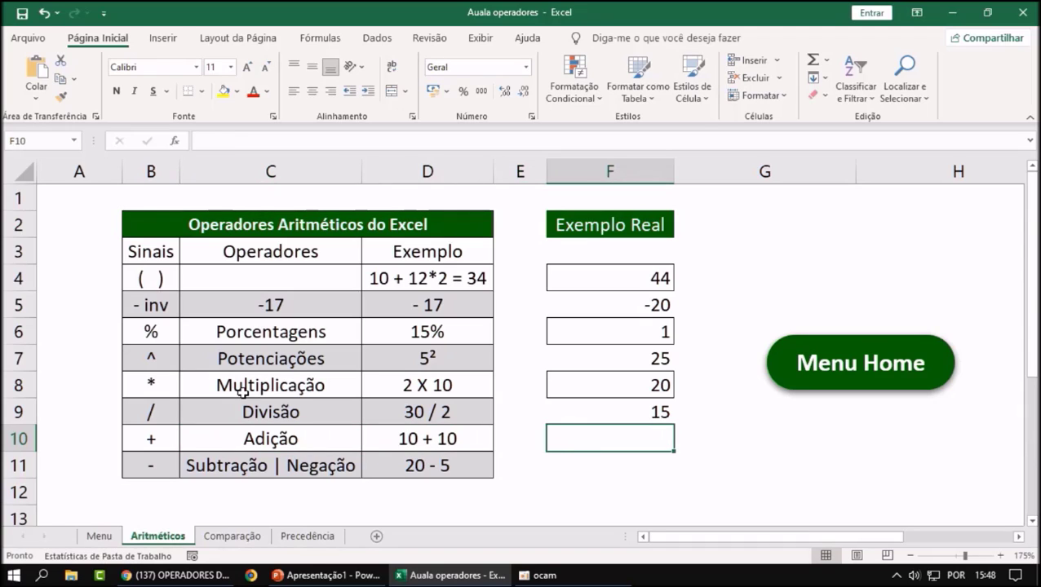
type("=")
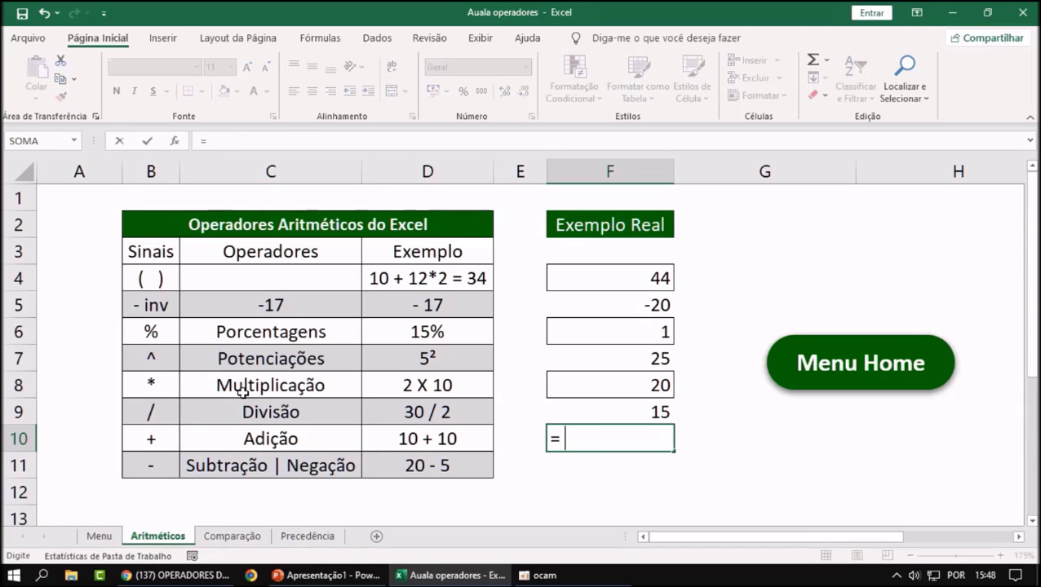
type(" 10 + 10")
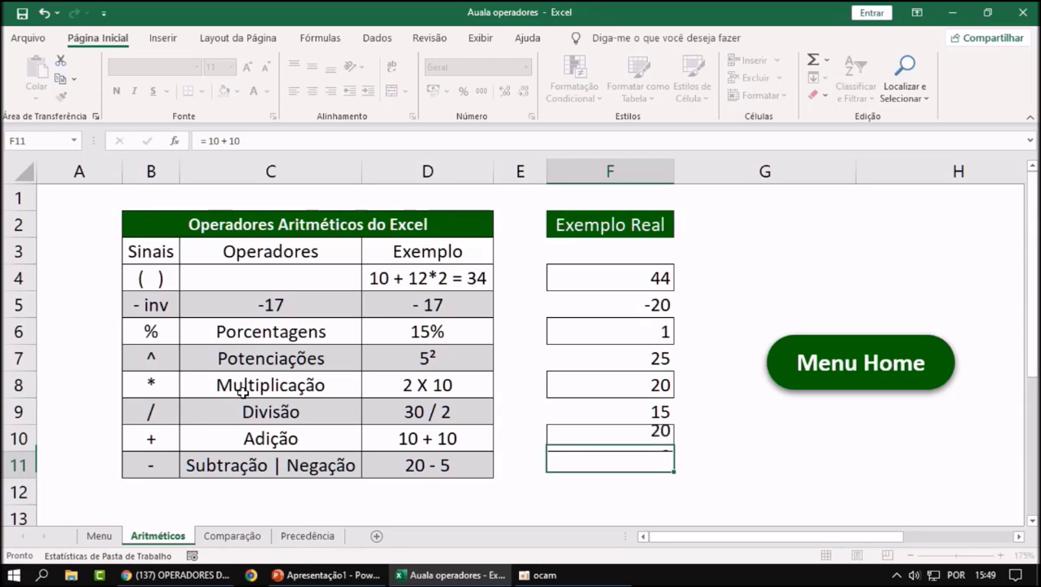
key("Return")
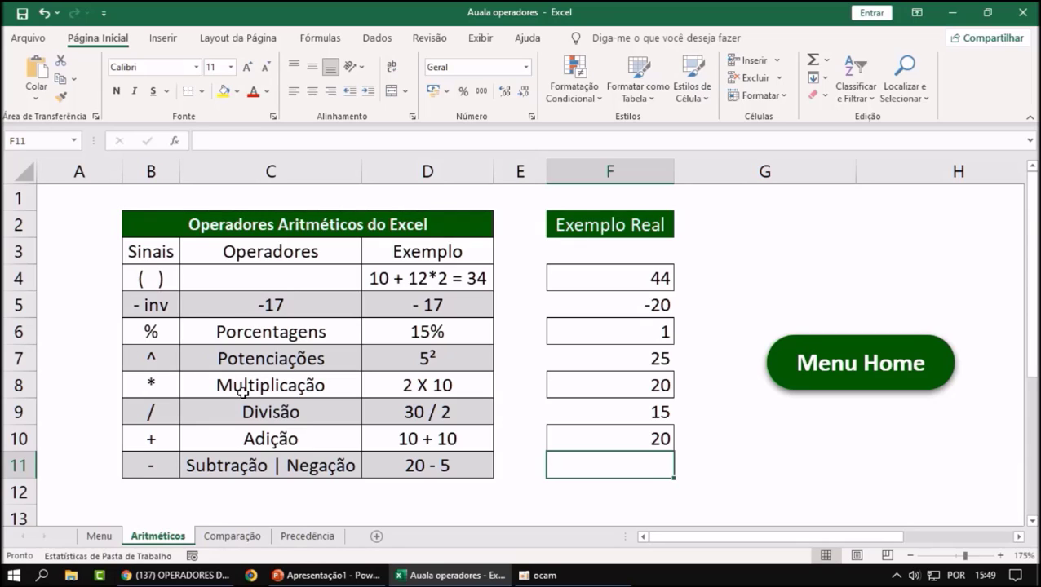
key("Up")
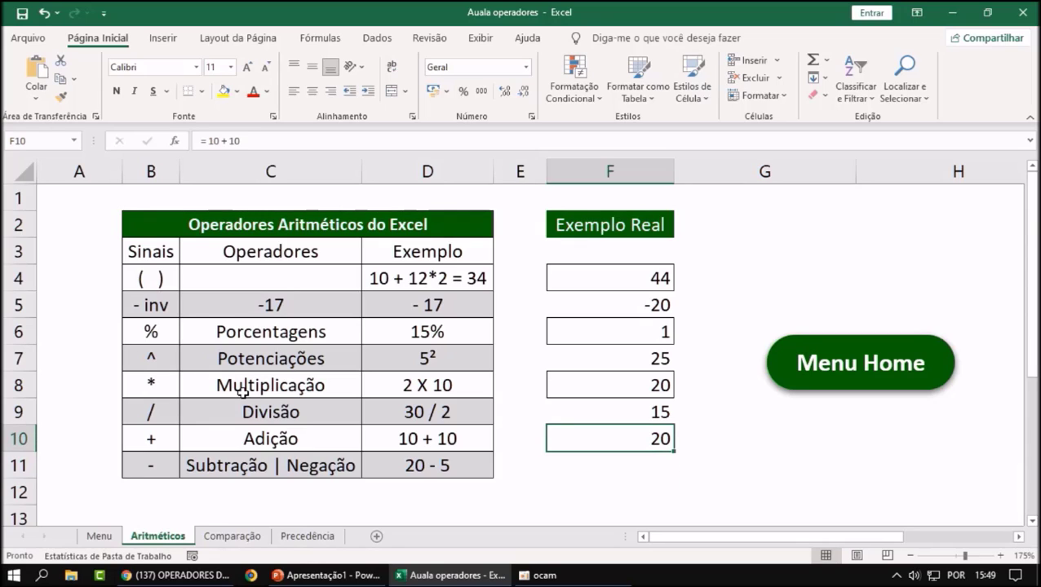
key("Down")
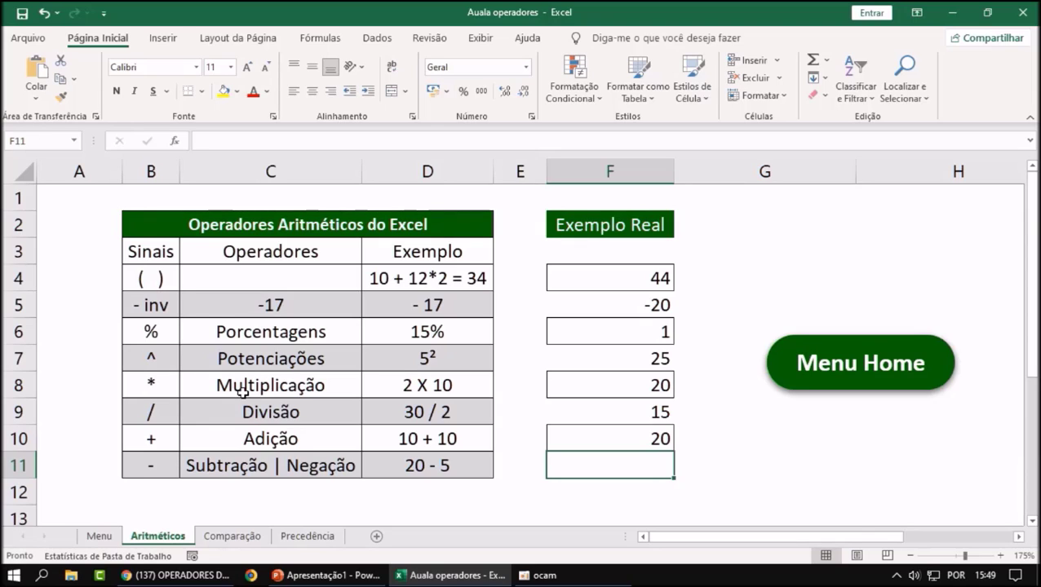
type("-")
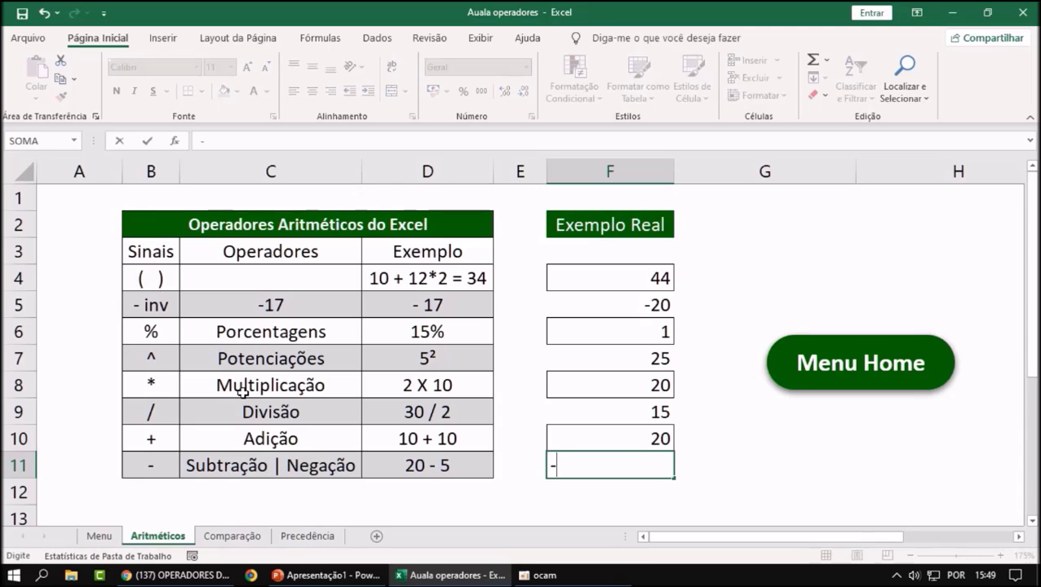
key("BackSpace")
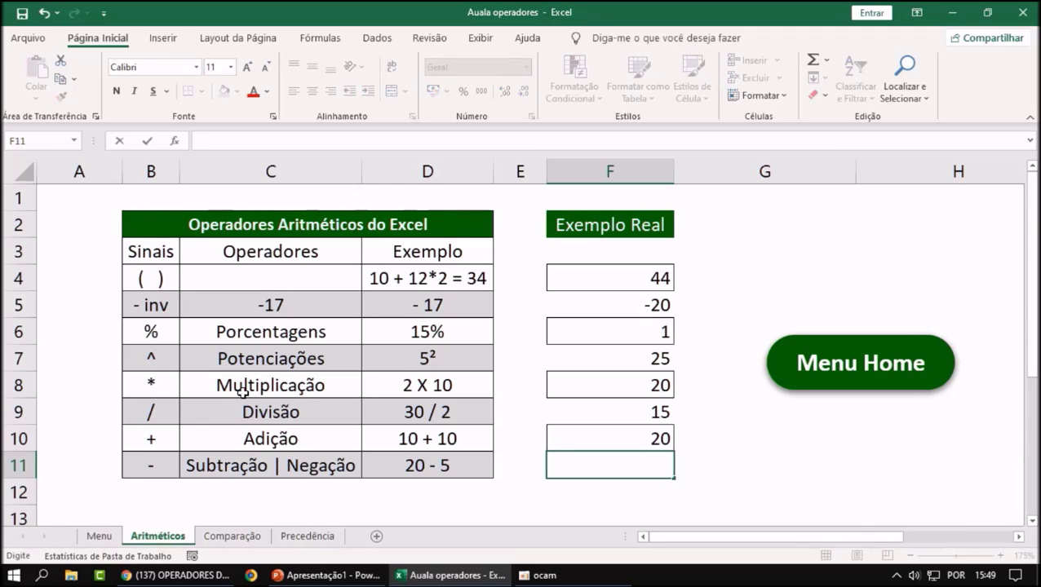
Enter the formula = 20 - 5 in cell F11 as the real example for the Subtração | Negação row.
left_click(147, 309)
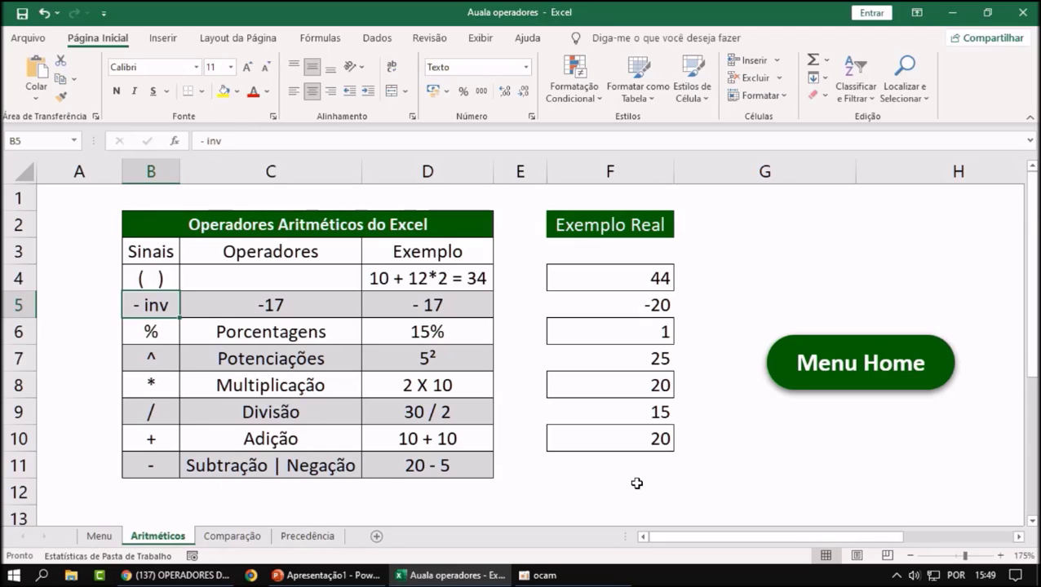
left_click(450, 467)
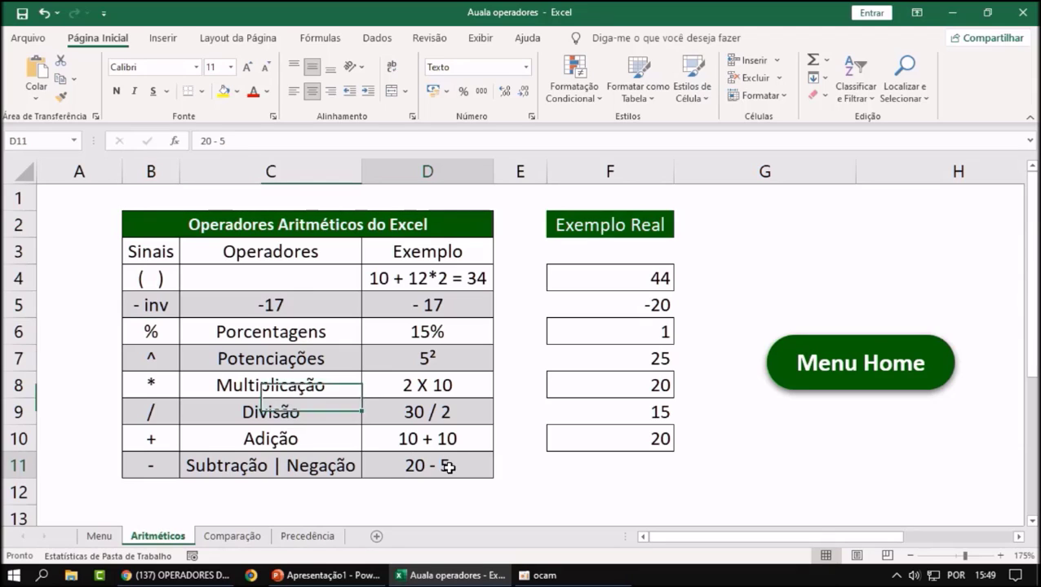
left_click(588, 471)
double_click(589, 471)
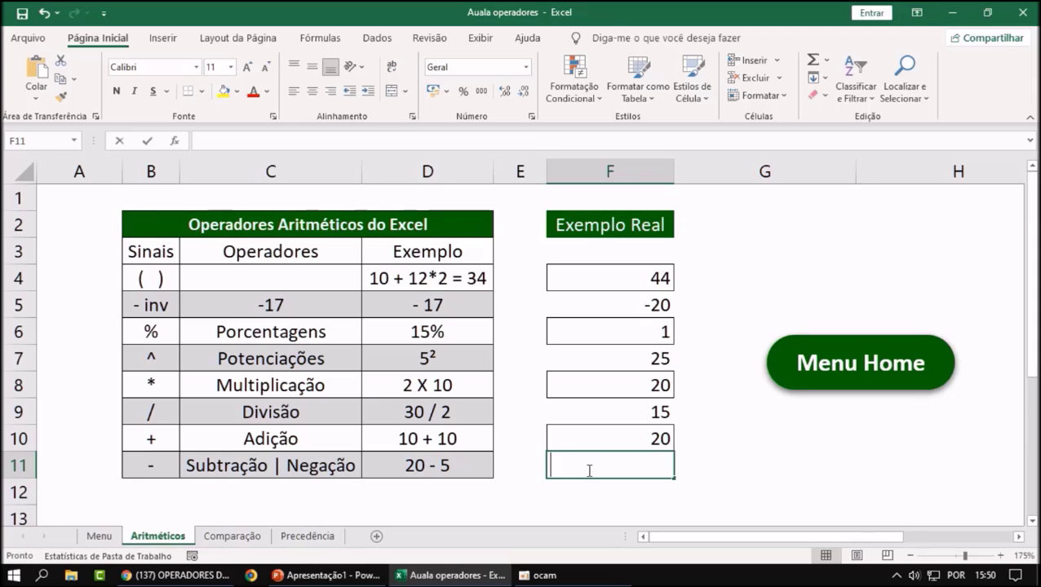
type("= 20")
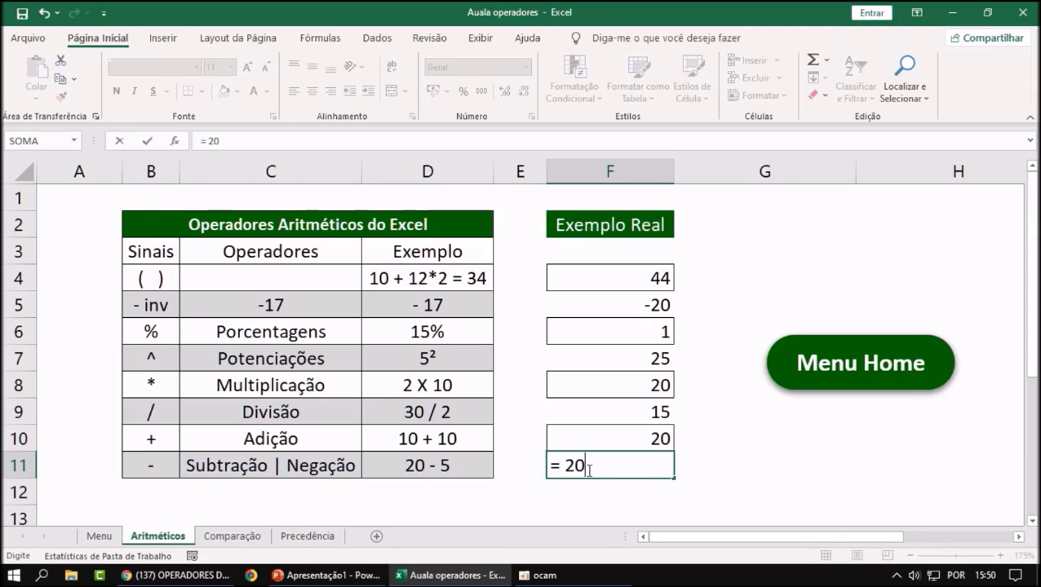
type(" - 5")
key("Return")
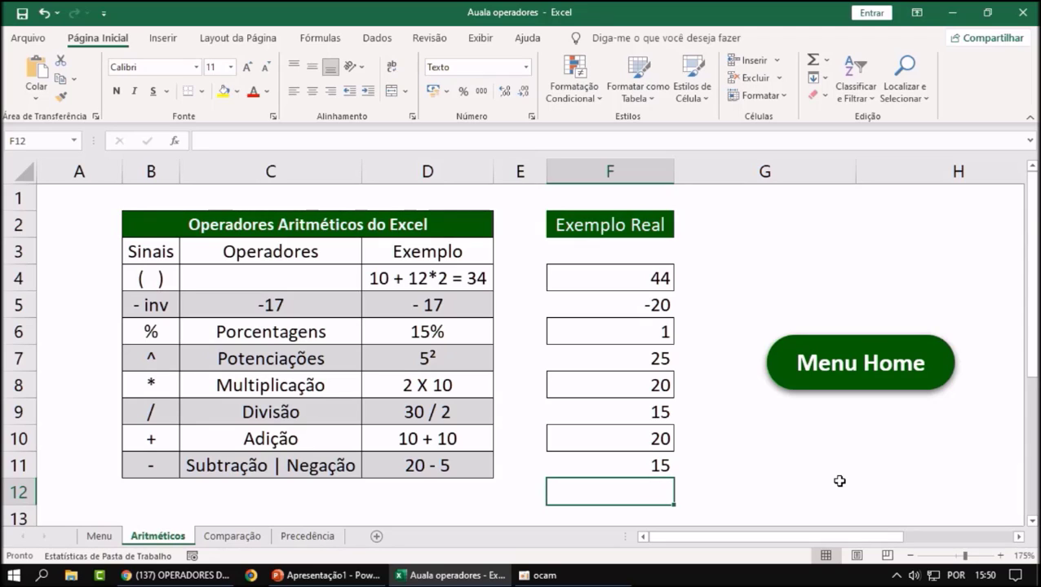
Review the arithmetic signs in B4:B11 together with the operator names in column C.
left_click(799, 438)
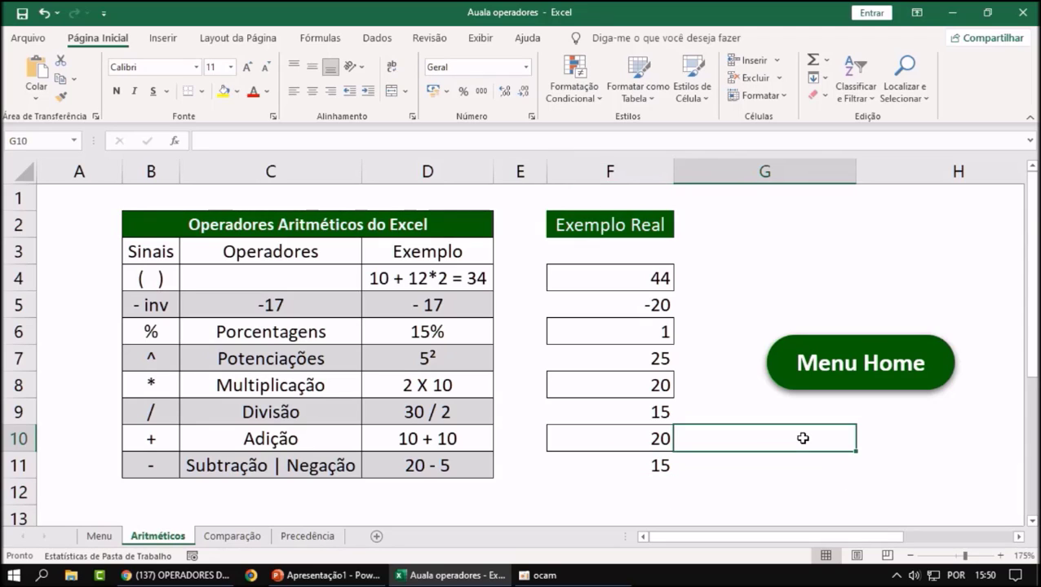
left_click_drag(161, 284, 146, 463)
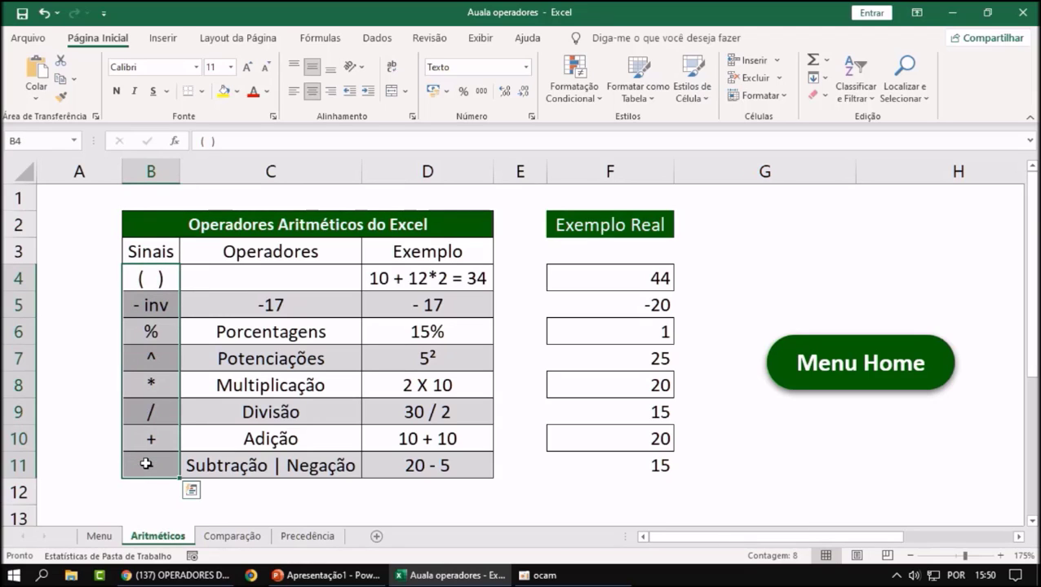
left_click(329, 327)
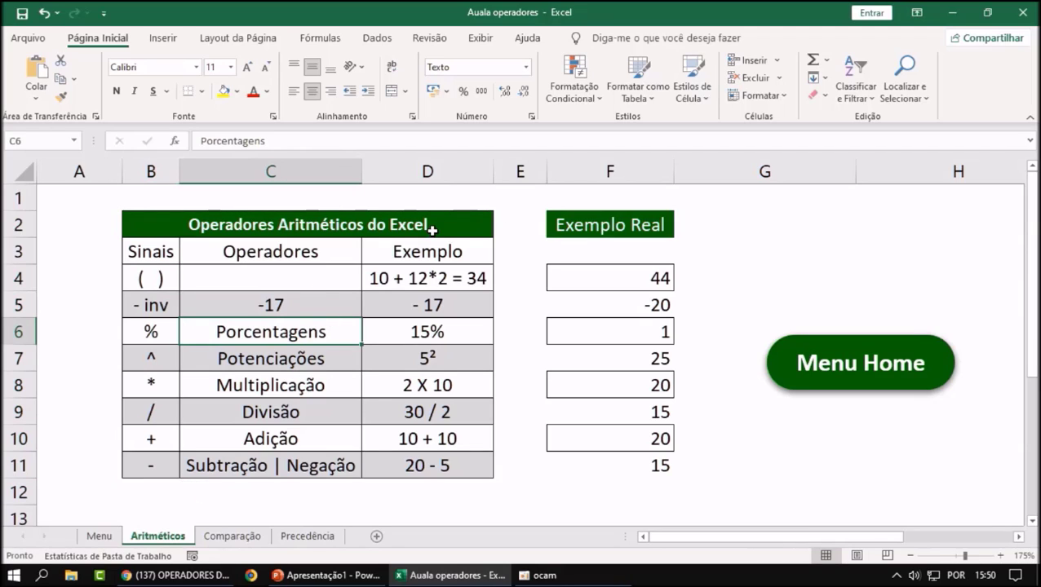
left_click(270, 301)
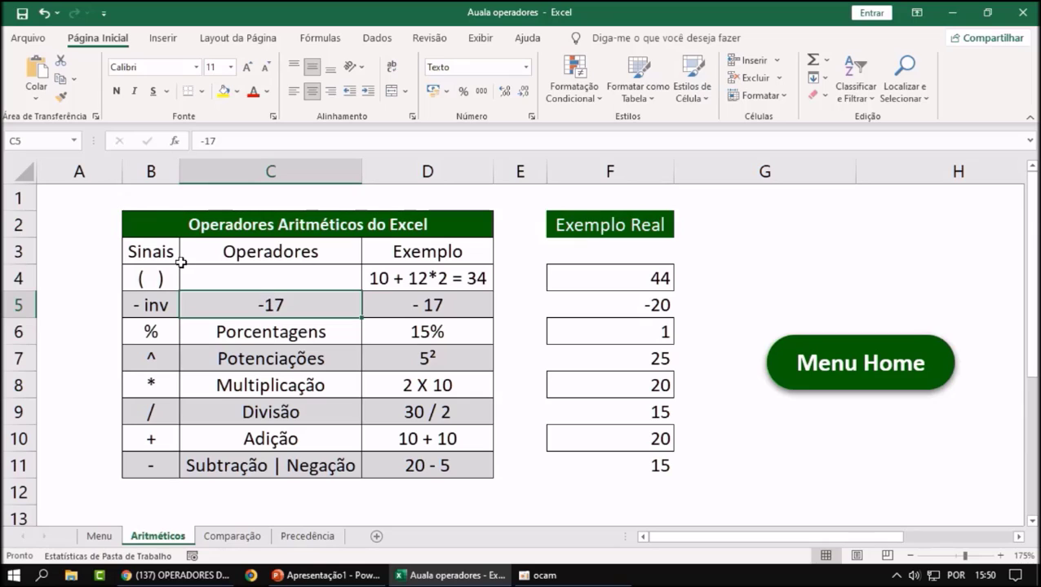
left_click(141, 279)
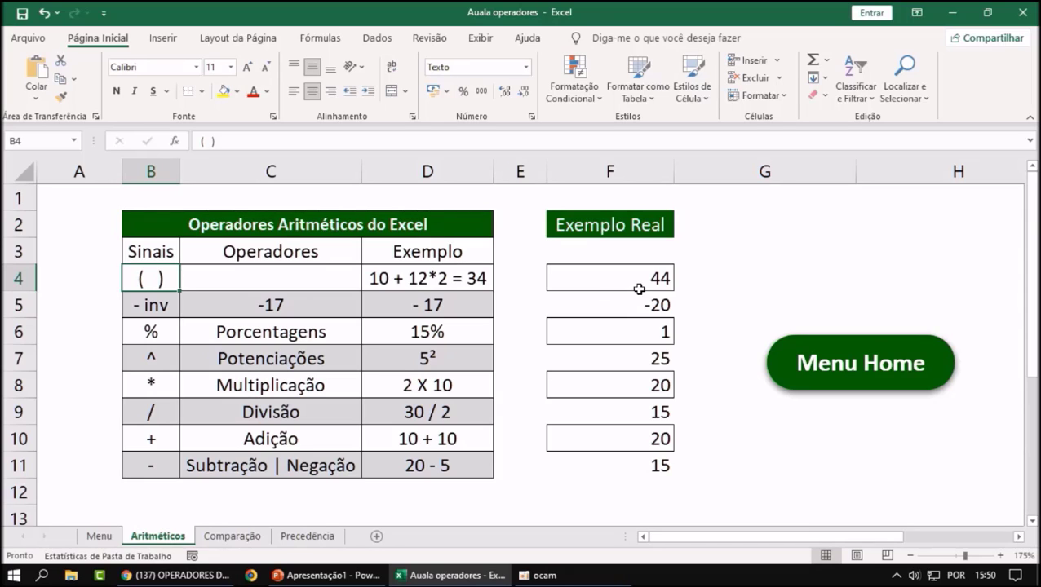
Return to the Menu sheet through Menu Home and open the Operador de Comparação sheet.
left_click(813, 365)
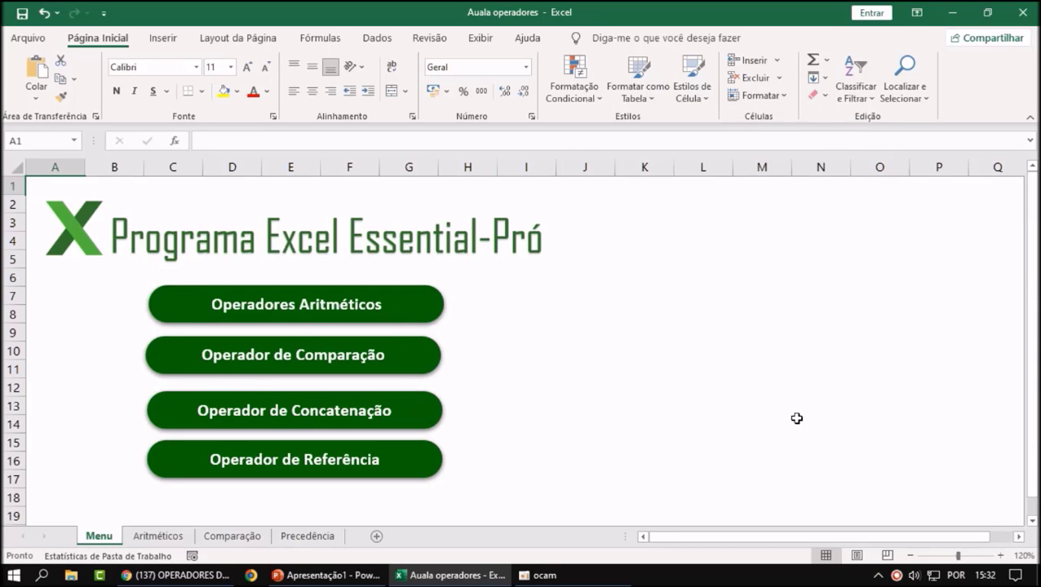
left_click(395, 363)
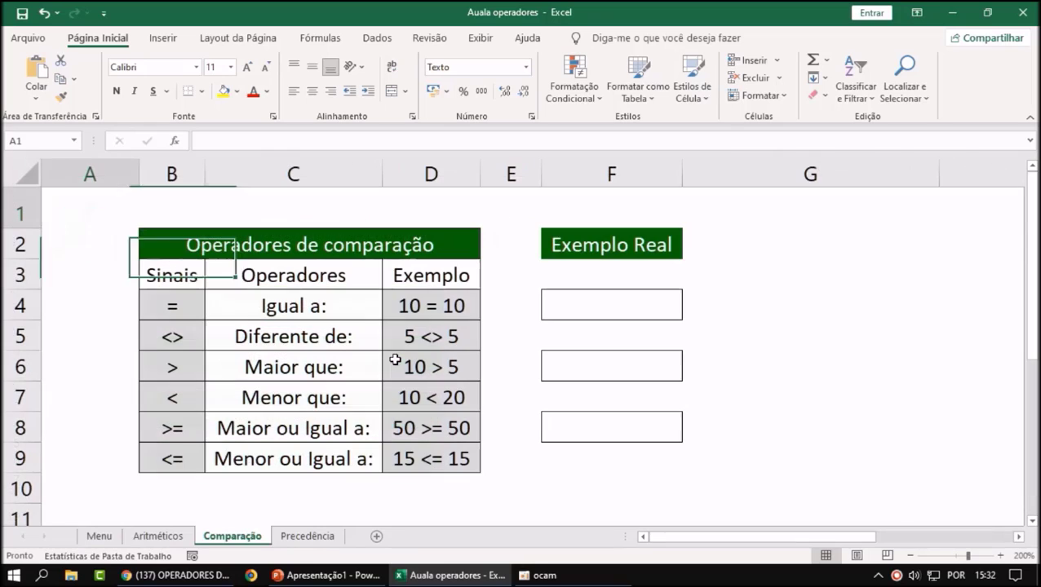
left_click(795, 396)
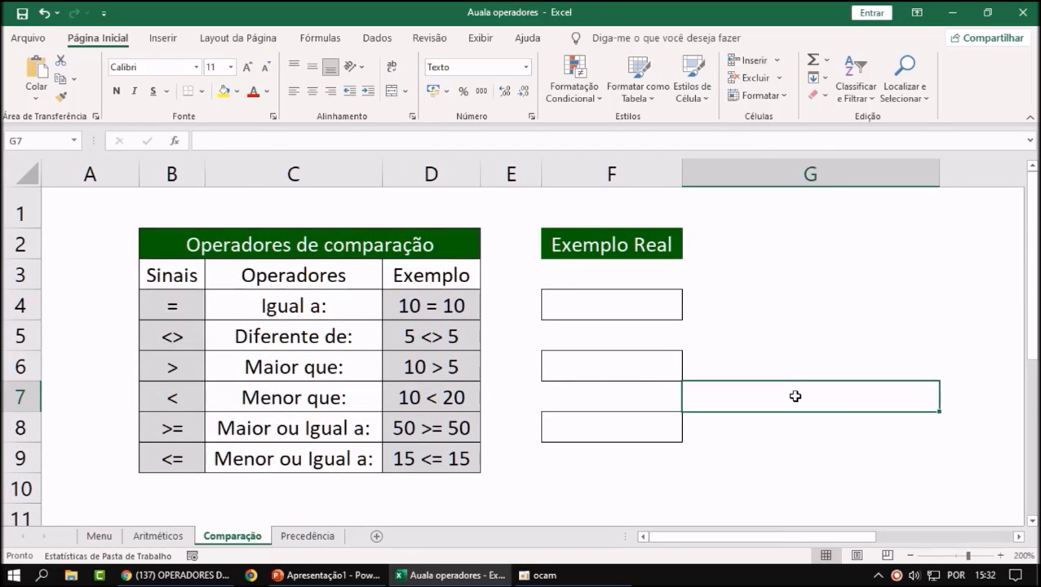
Examine the comparison signs in B4:B9, from = to <=, and the first example in D4.
left_click(174, 307)
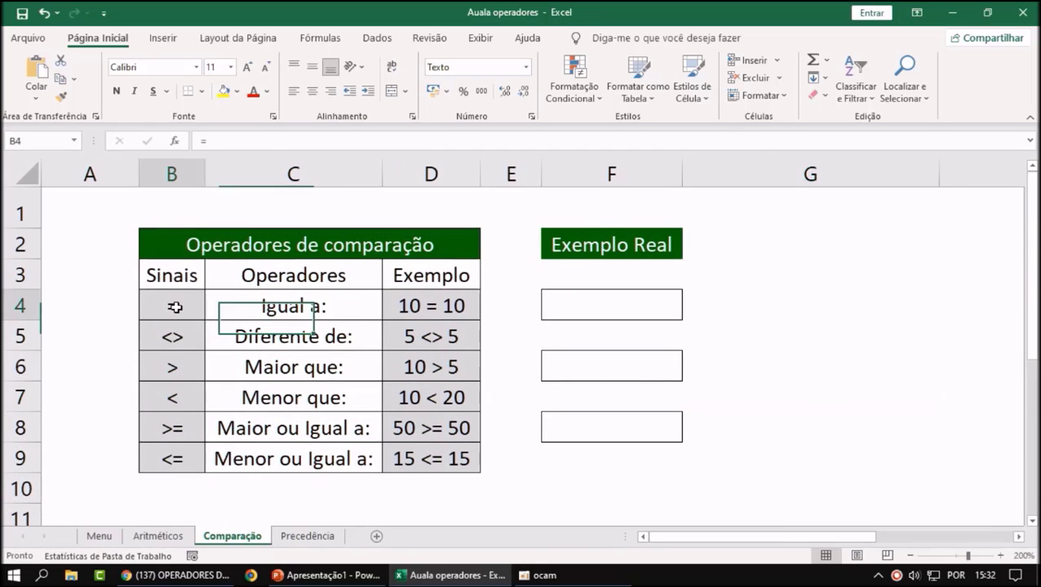
key("Down")
key("Down")
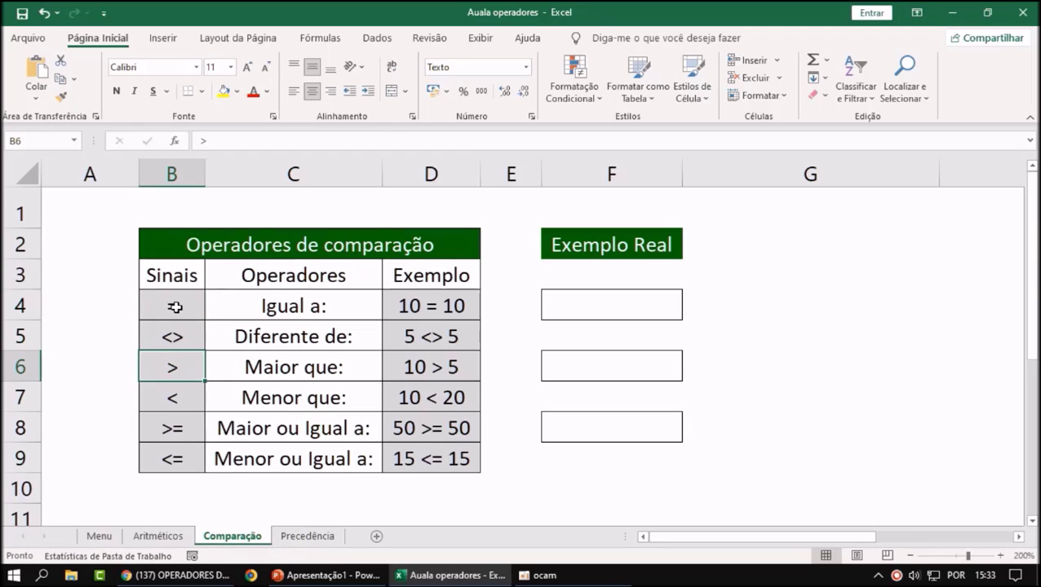
key("Down")
key("Down")
key("Down")
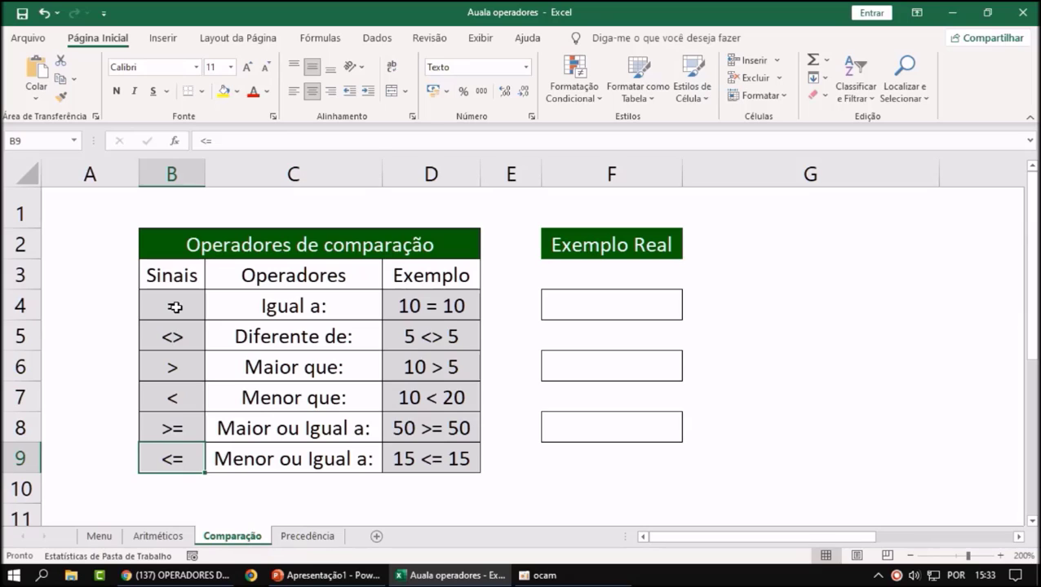
key("Right")
key("Right")
key("Up")
key("Up")
key("Up")
key("Up")
key("Up")
key("Up")
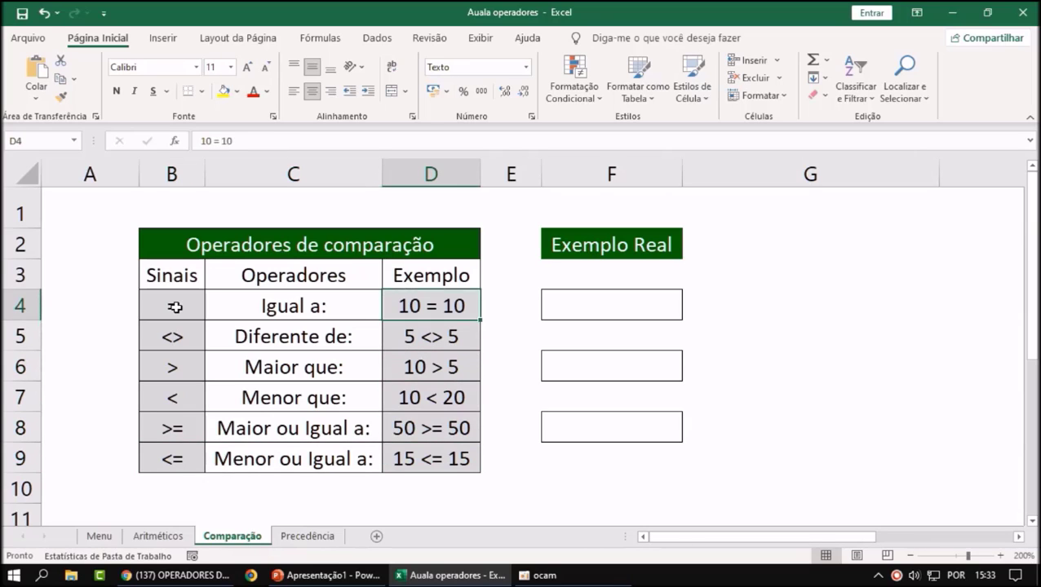
Look over the Exemplo Real cells F4:F9 beside the comparison table and the Igual a example in D4.
key("Right")
key("Right")
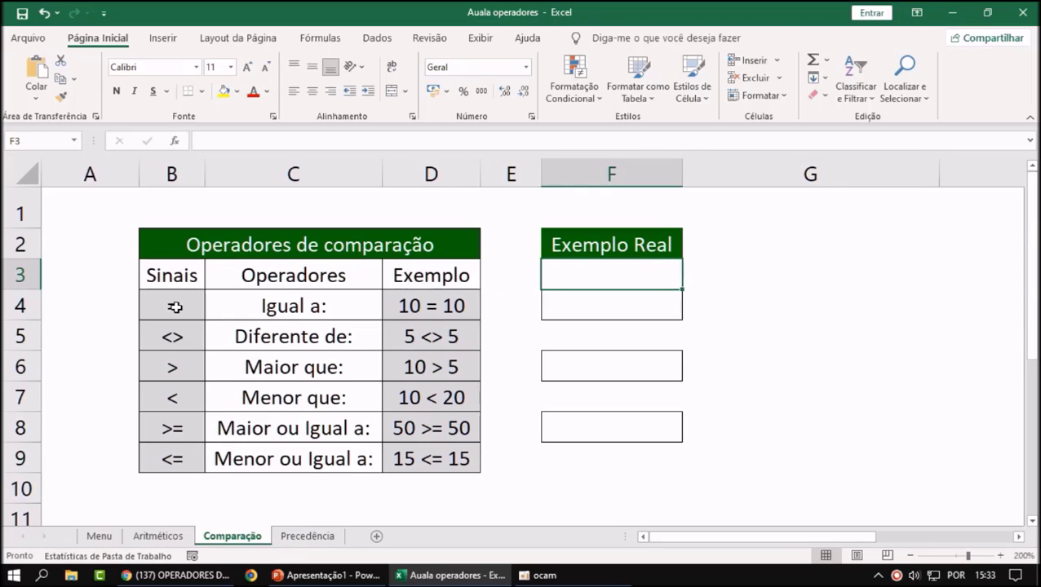
key("Down")
key("Down")
key("Down")
key("Down")
key("Down")
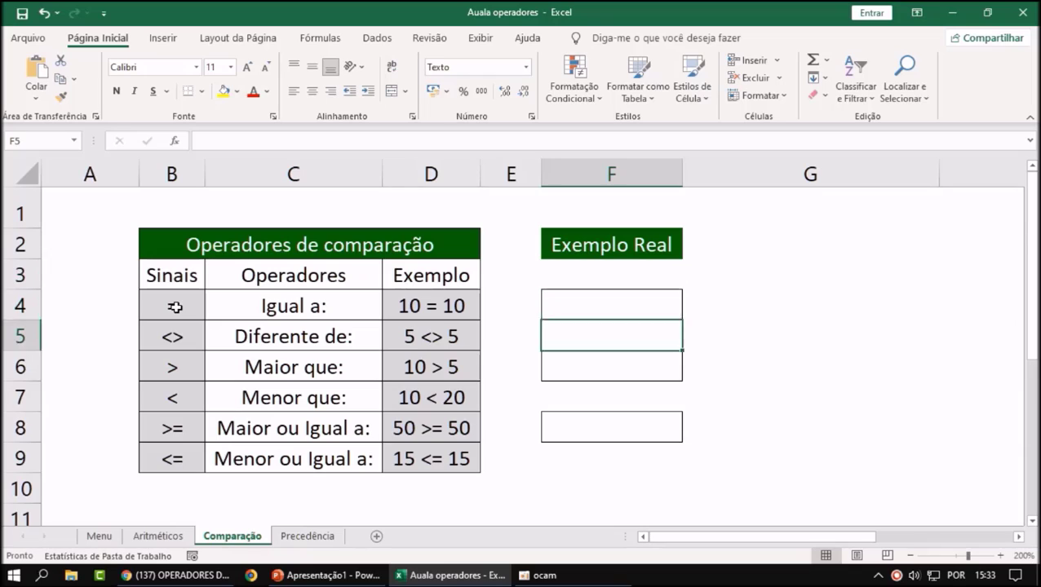
key("Down")
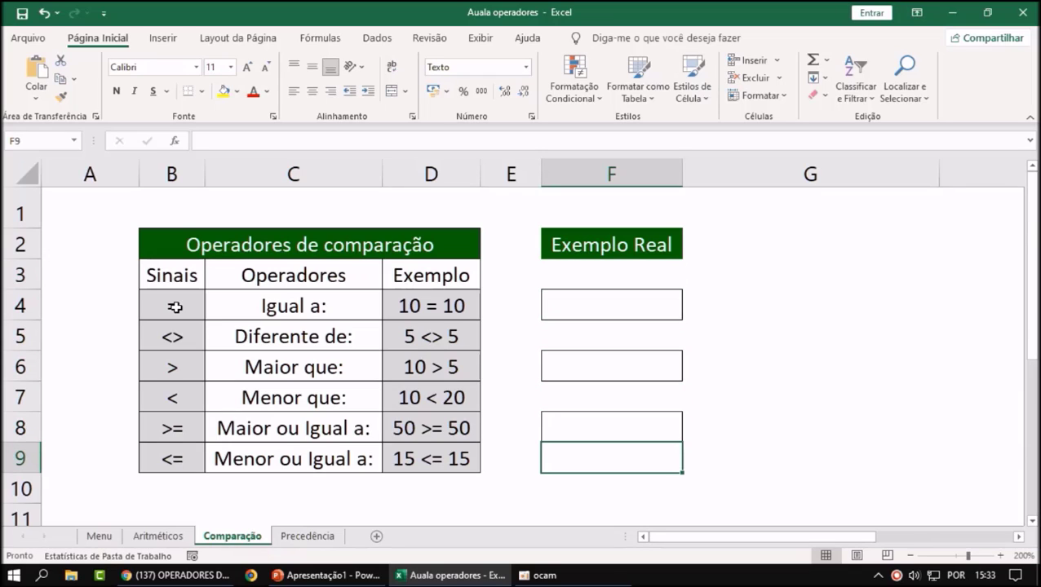
left_click(423, 315)
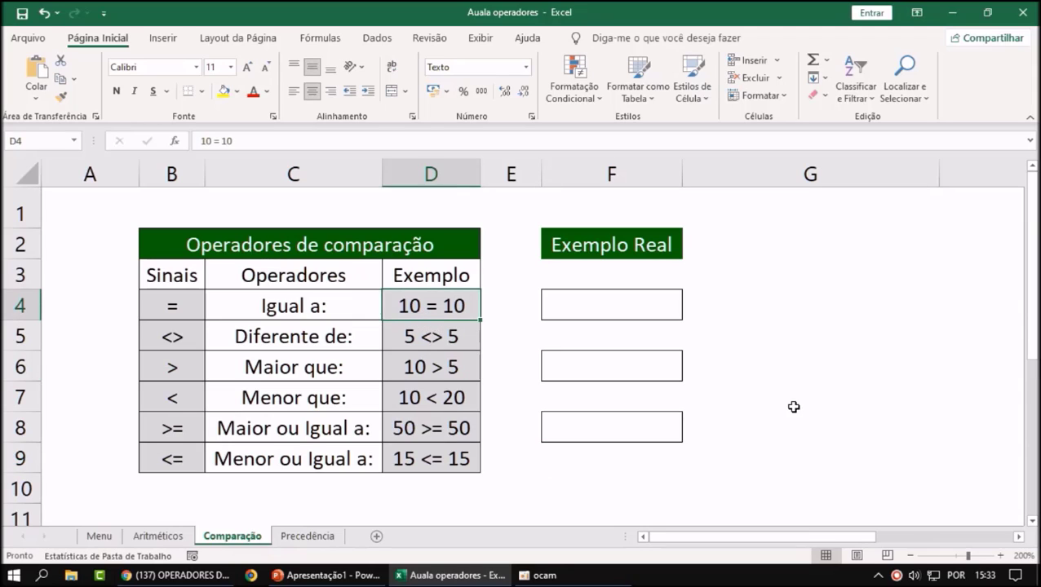
left_click(788, 266)
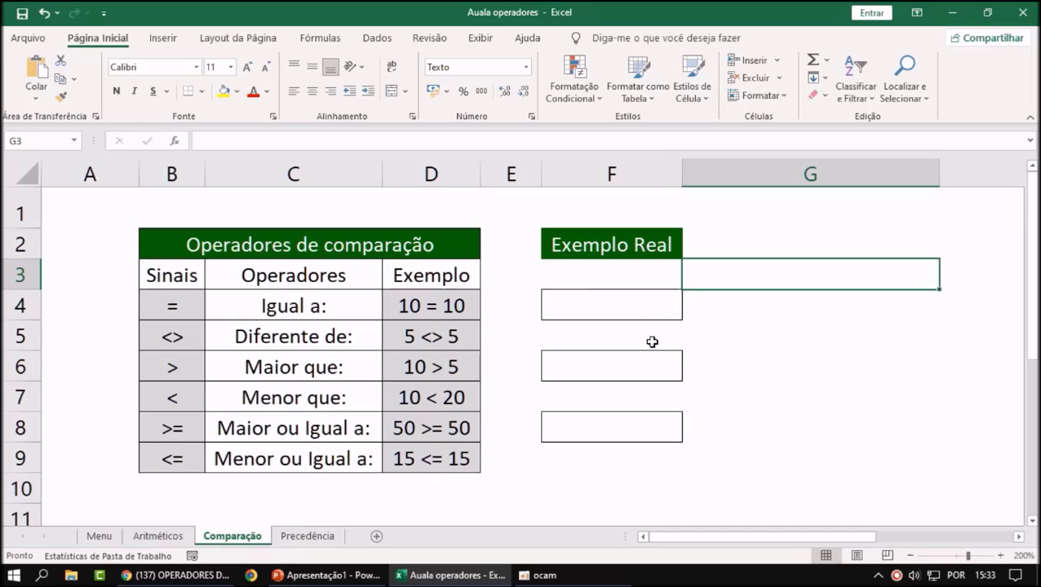
left_click(624, 309)
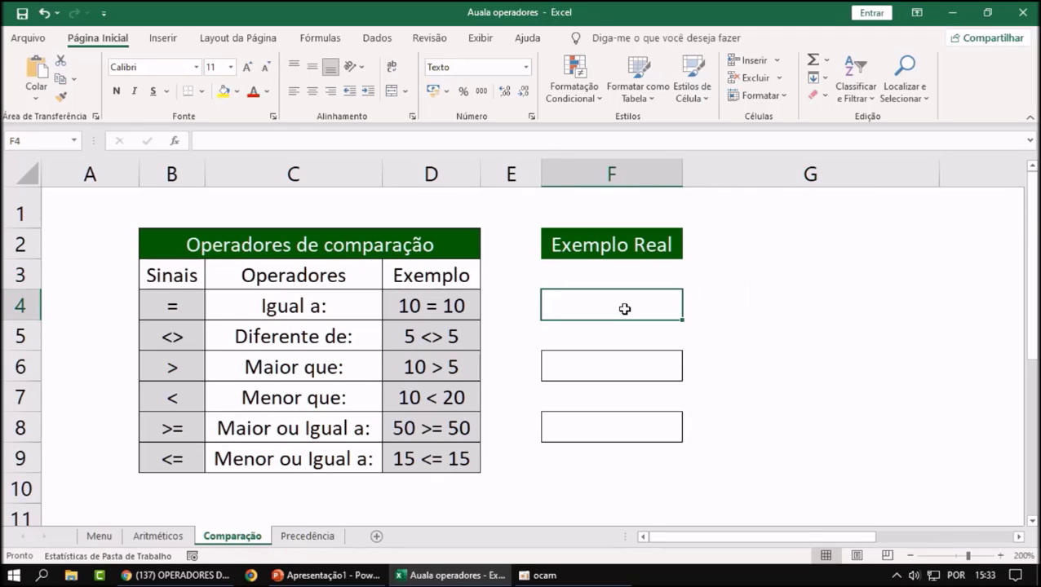
type("=")
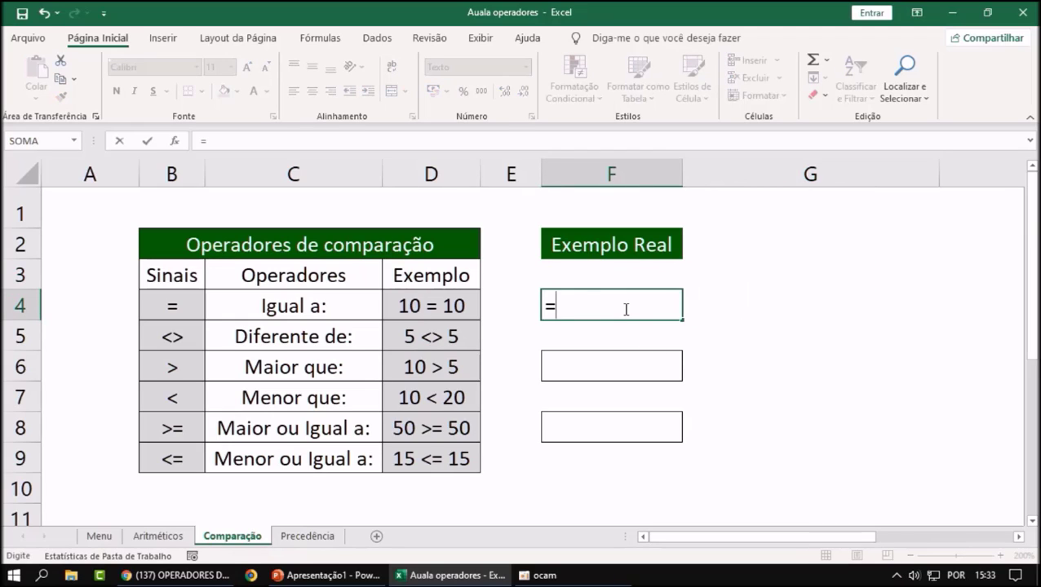
key("BackSpace")
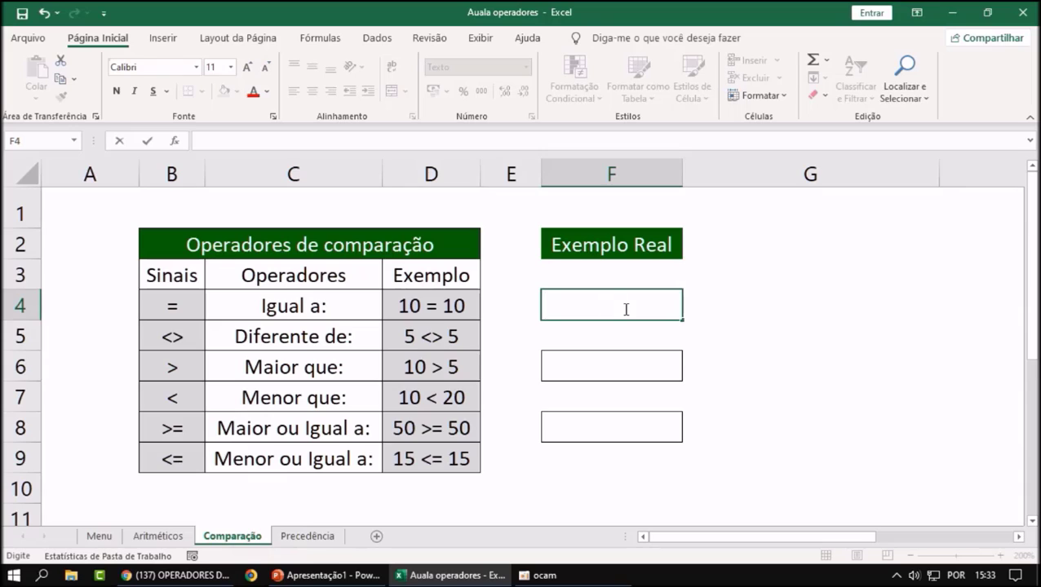
left_click(770, 348)
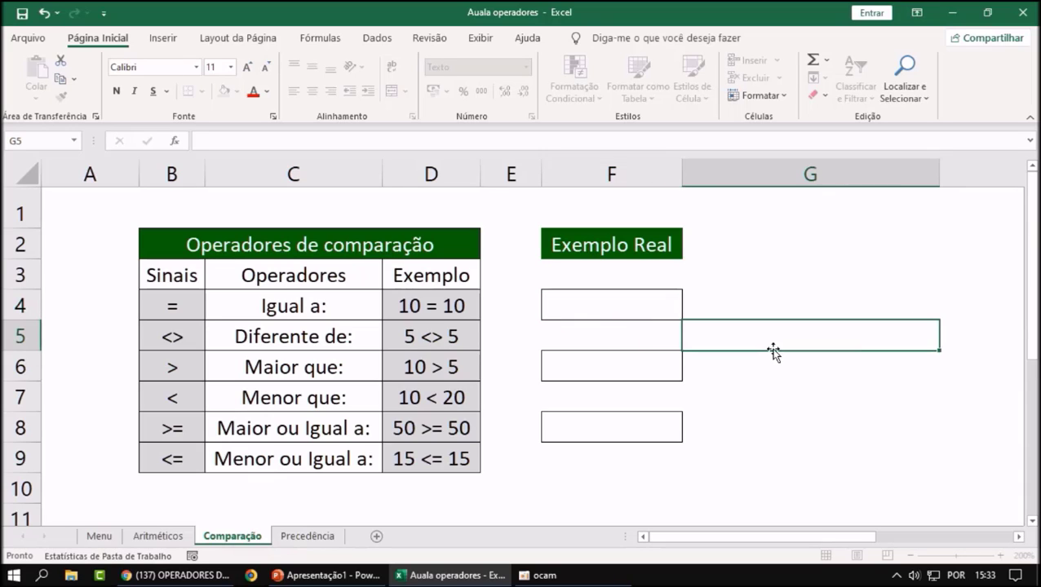
Enter the formula =10=10 in cell F4 as the real example for the Igual a row.
left_click(584, 317)
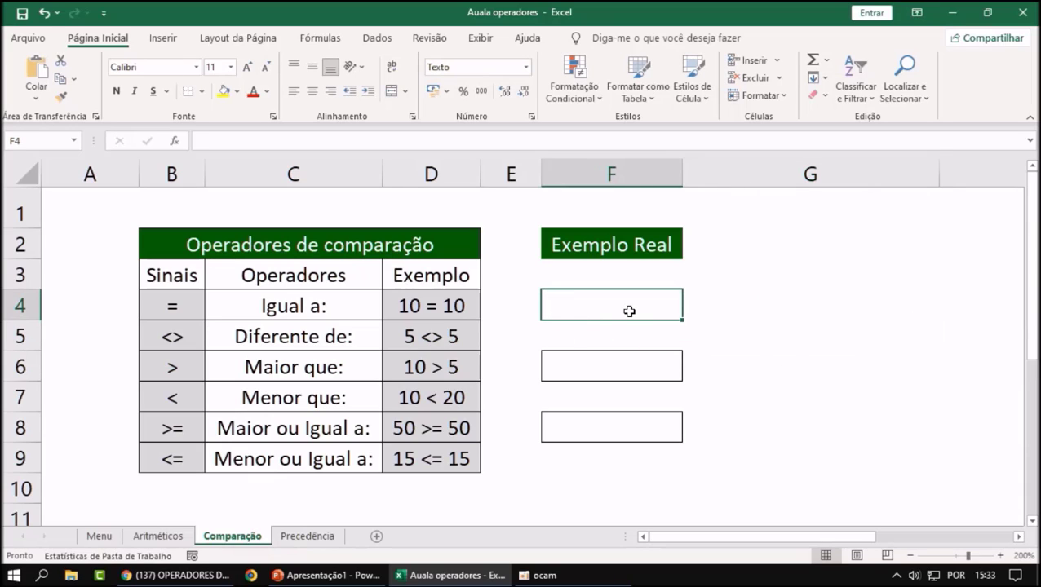
type("=")
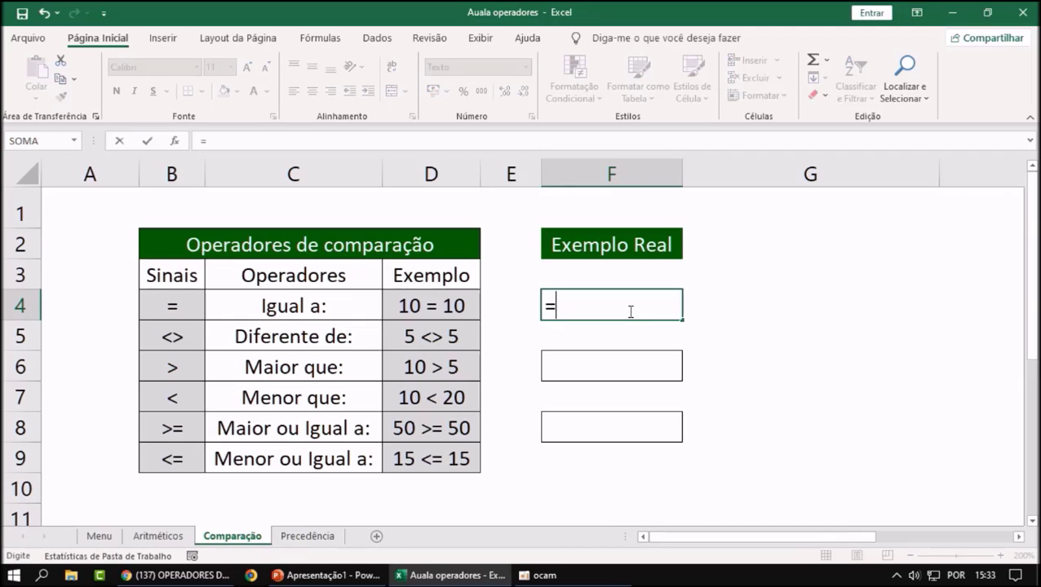
type("10=")
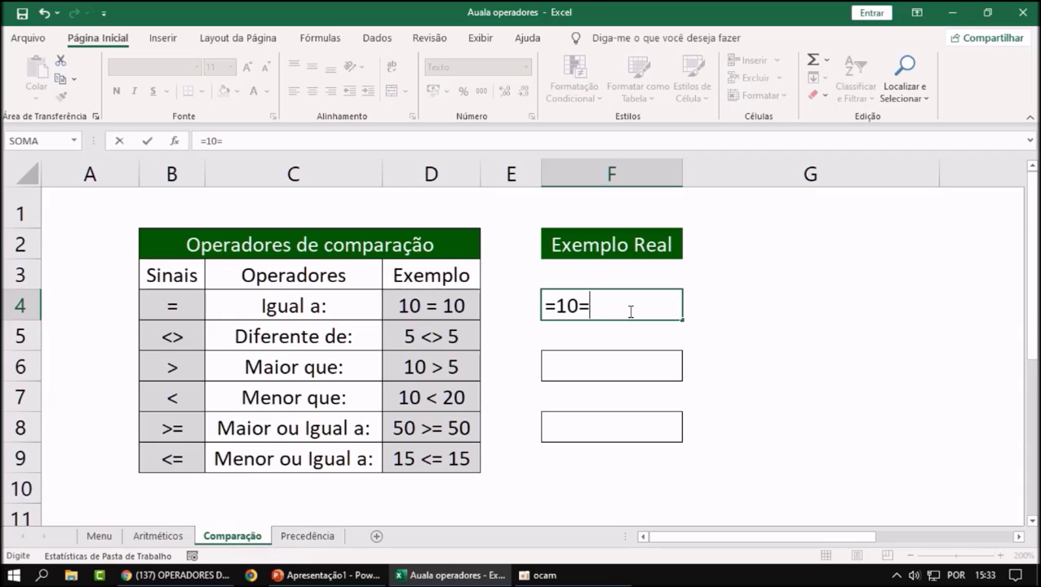
type("10")
key("Return")
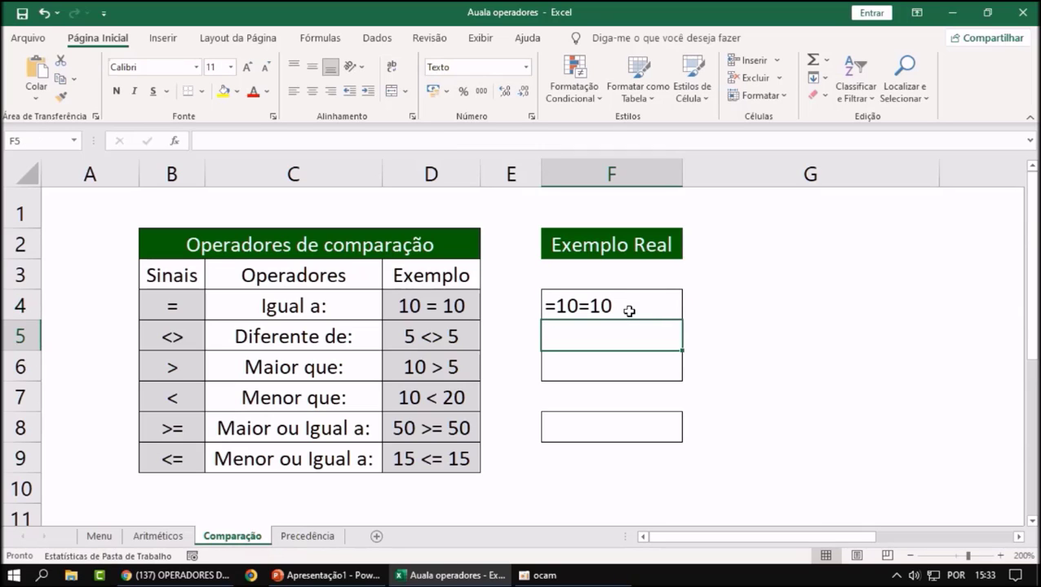
Set the number format of cell F4, holding the Igual a example, to Geral.
left_click(707, 360)
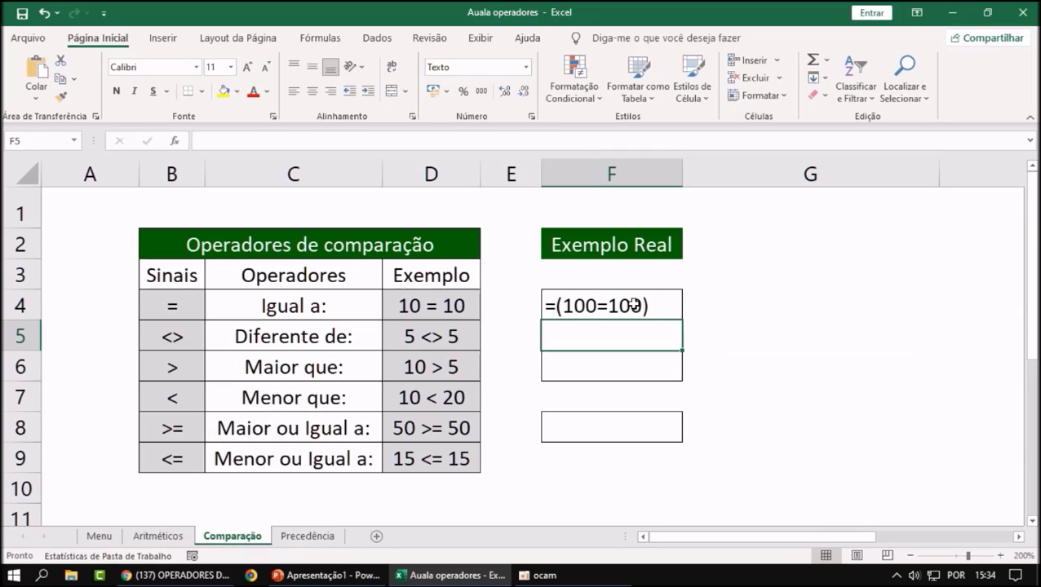
left_click(781, 282)
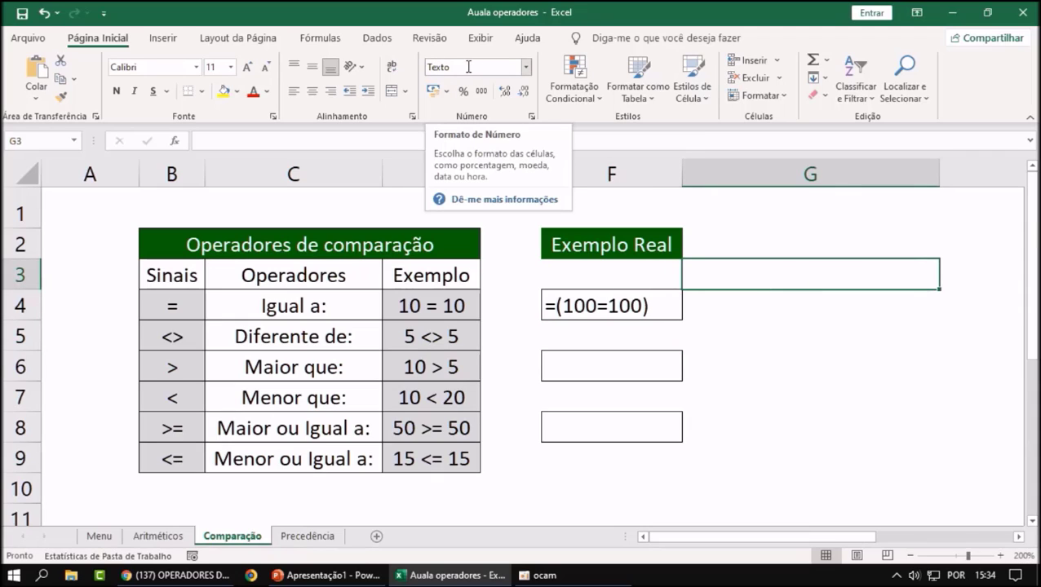
left_click(629, 305)
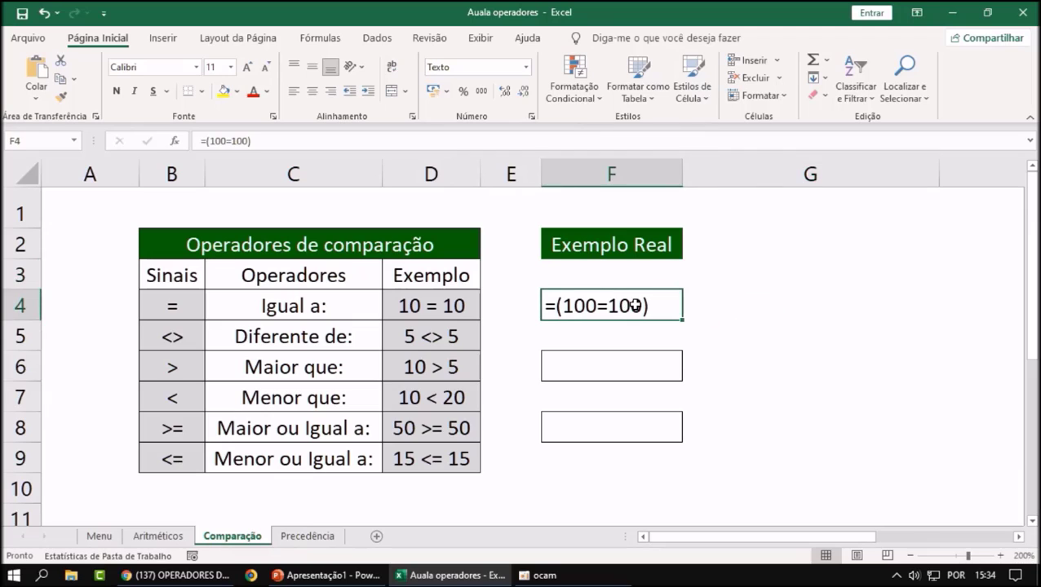
left_click(524, 68)
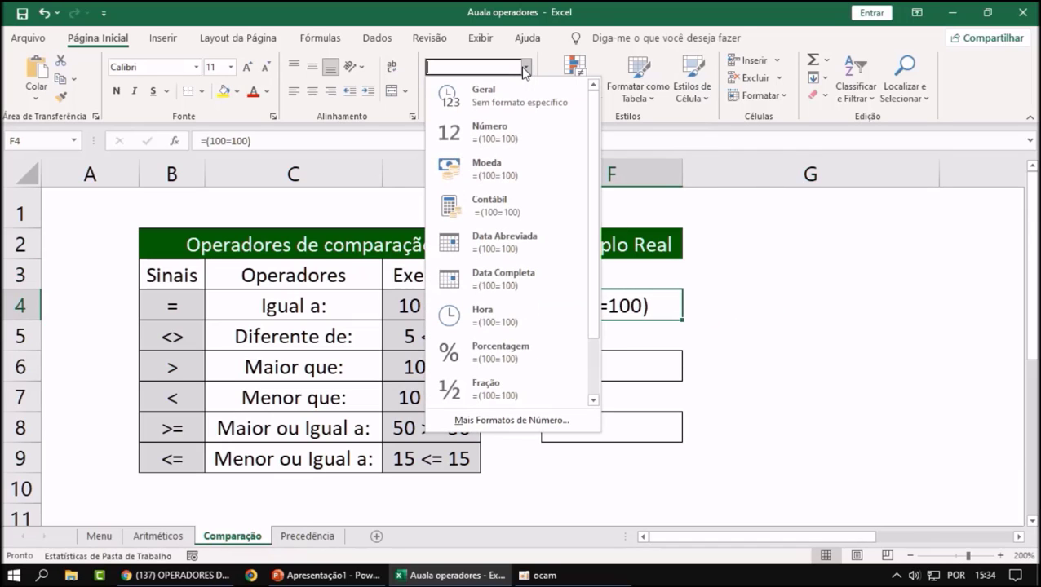
left_click(506, 100)
left_click(789, 408)
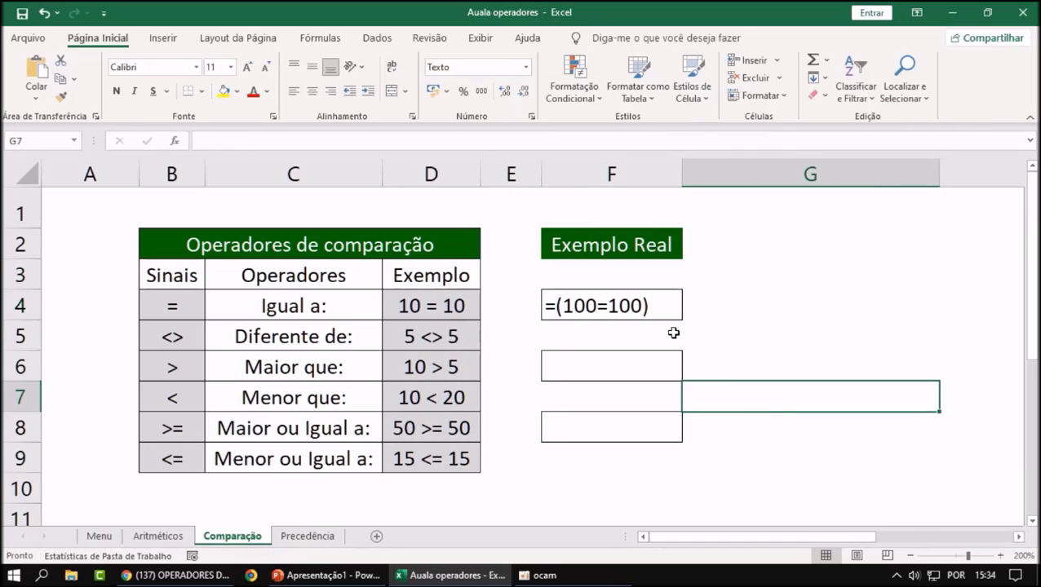
Replace the content of cell F4 with the formula =10=10 for the Igual a row.
left_click(606, 306)
type("=")
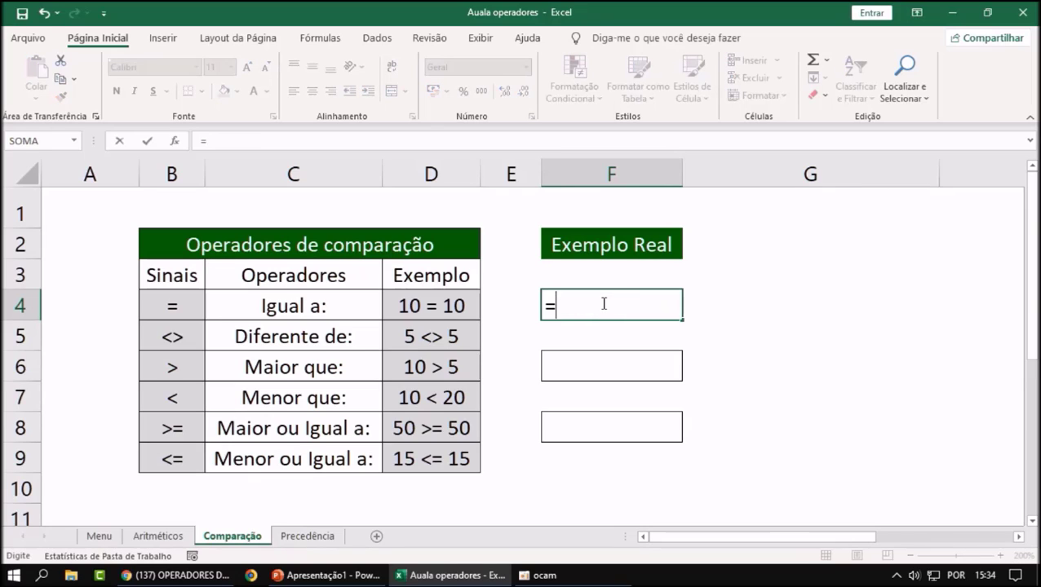
type("10=10")
key("Return")
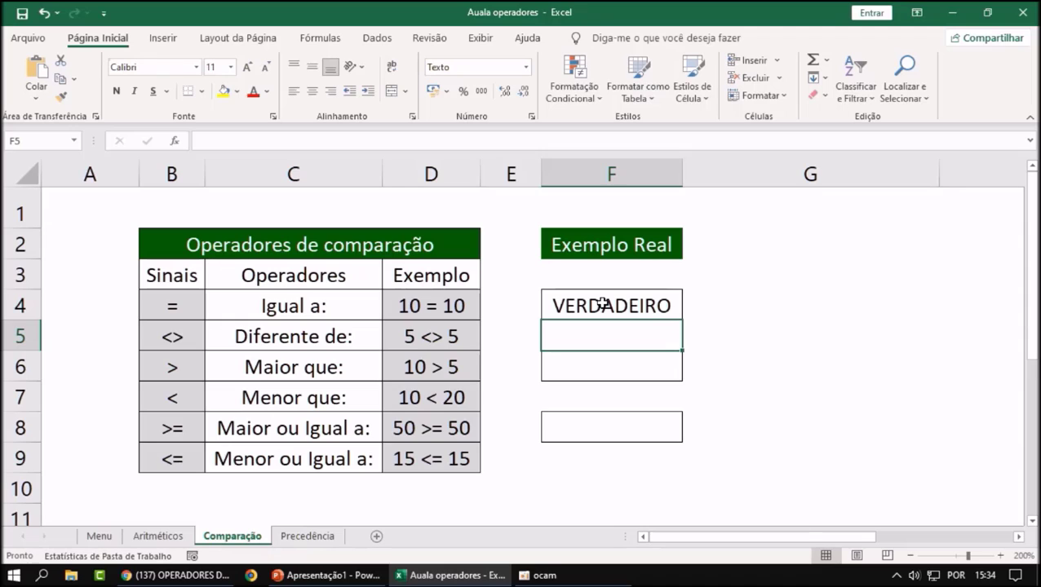
left_click(914, 398)
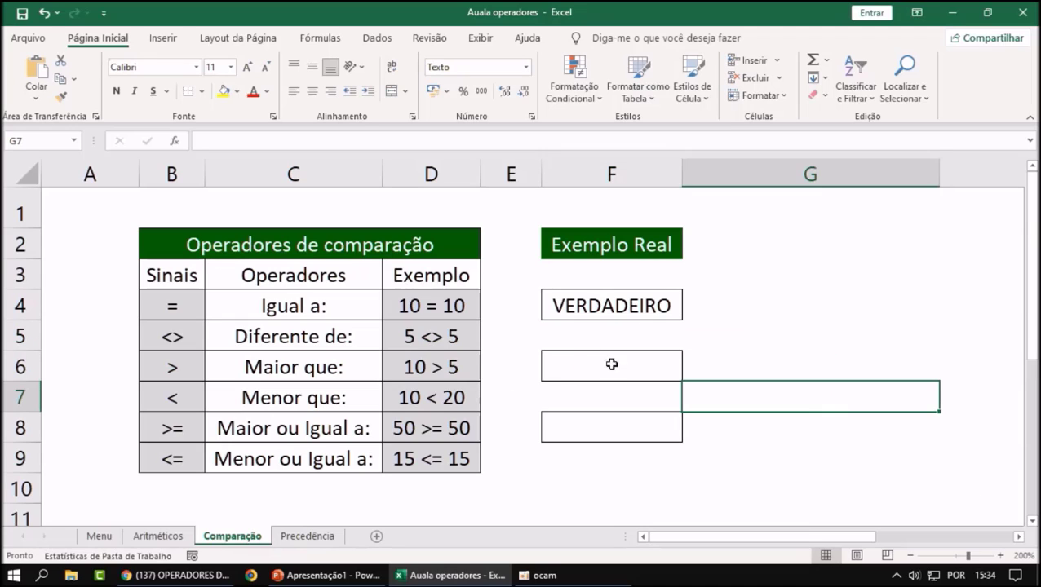
left_click(844, 337)
left_click(788, 430)
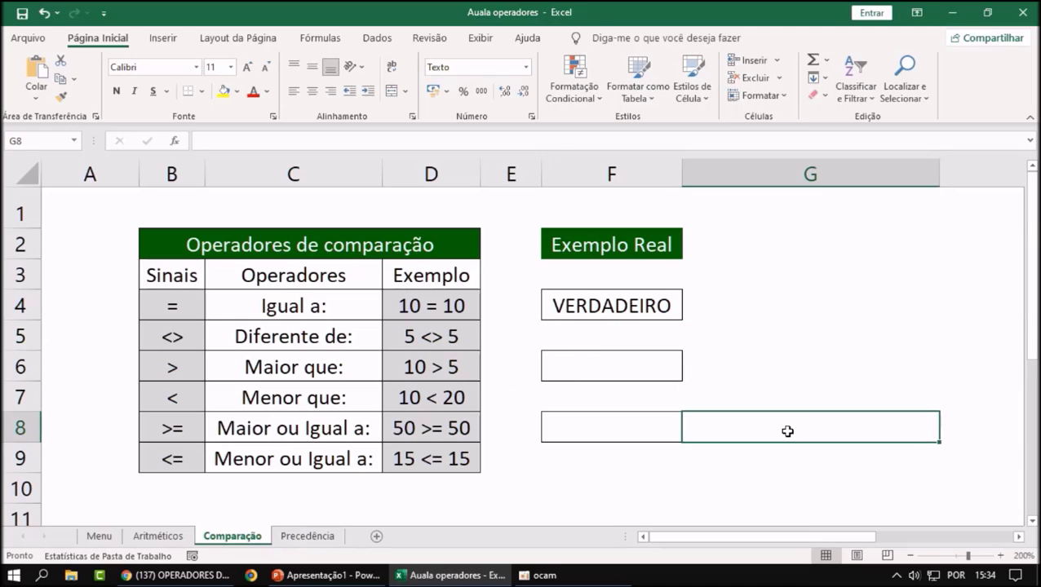
Set the number format of the entire Comparação sheet to Texto.
key("ctrl+a")
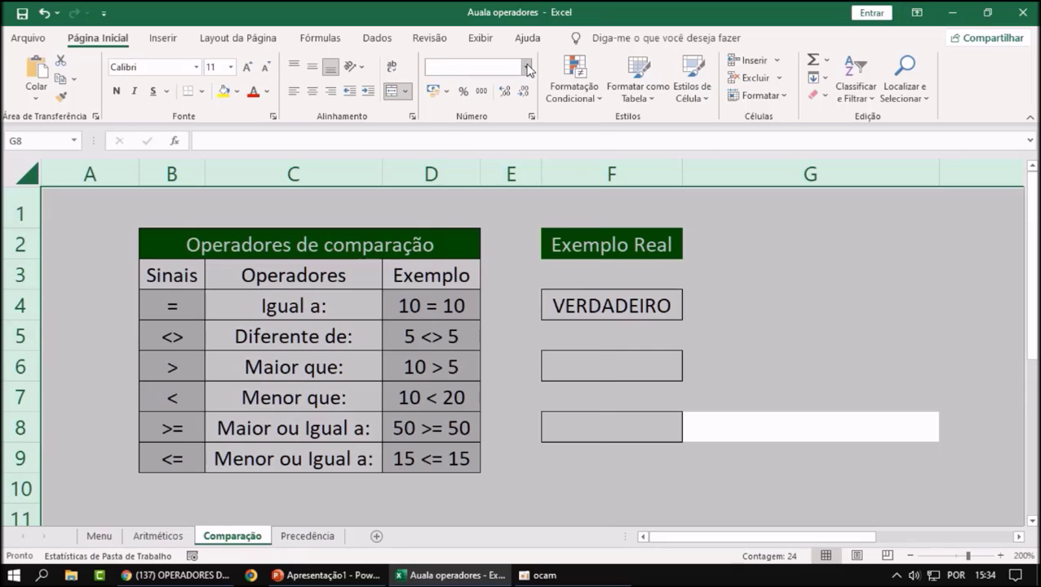
left_click(532, 71)
scroll(468, 329, "down", 1)
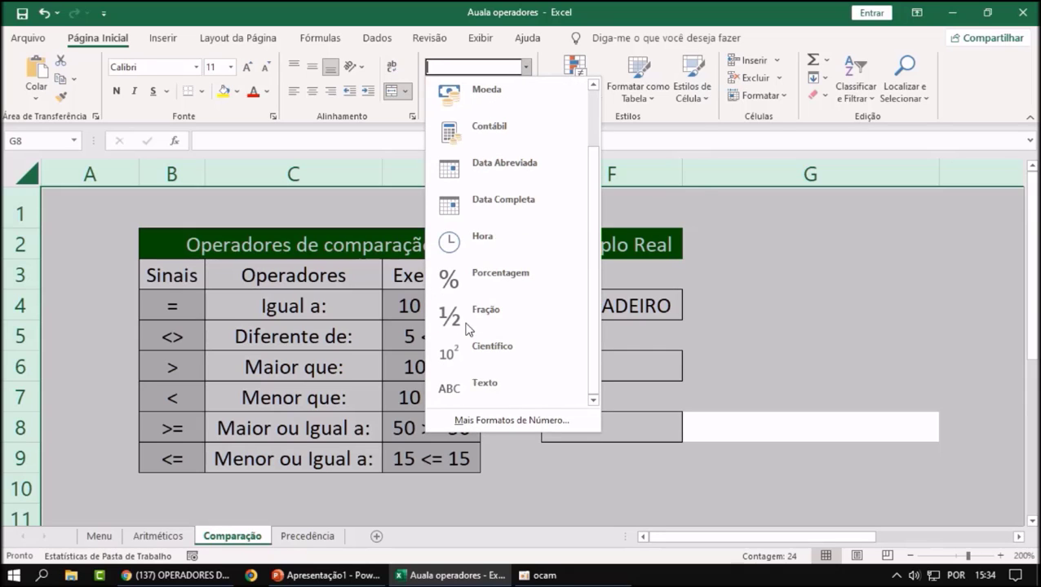
left_click(488, 390)
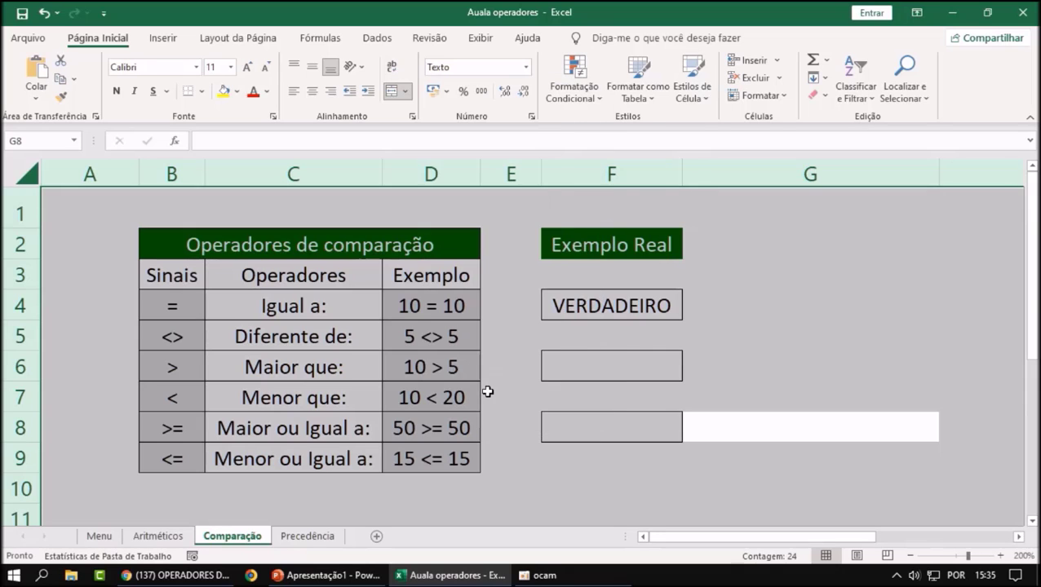
left_click(880, 392)
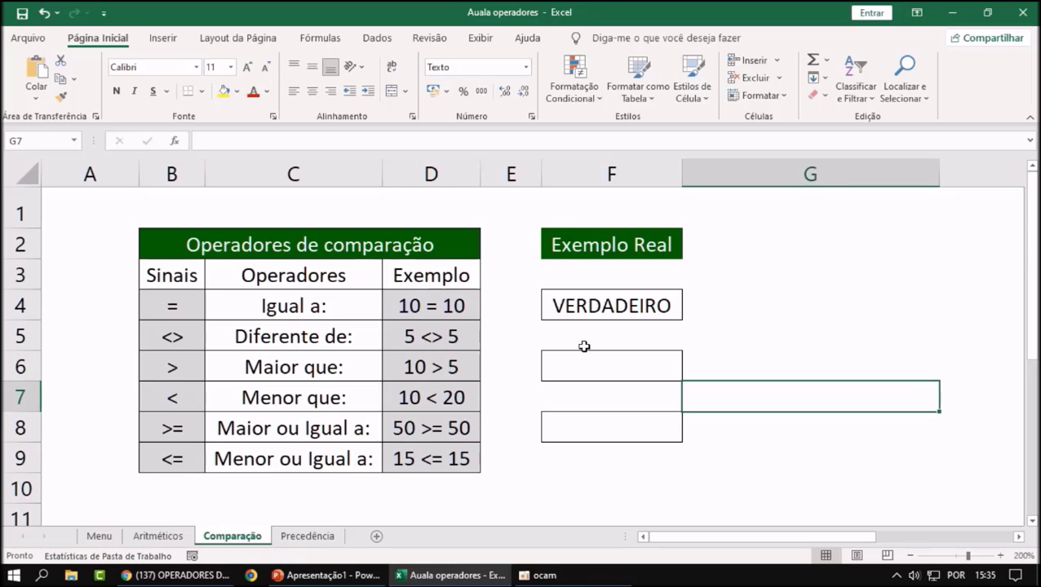
Set the number format of the Exemplo Real cells F3:F9 to Geral.
left_click(603, 479)
left_click_drag(602, 479, 606, 308)
left_click(604, 411)
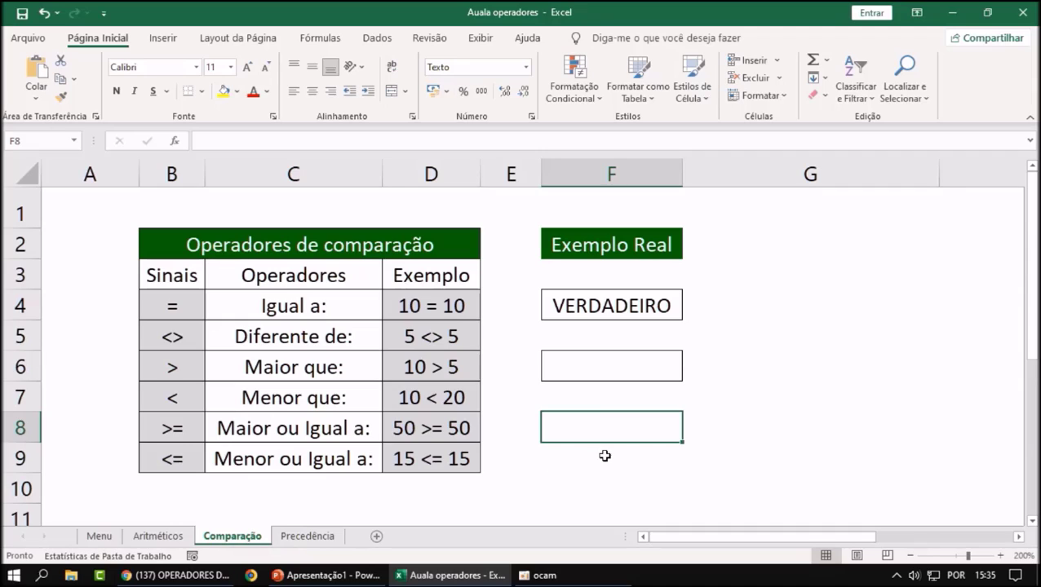
left_click_drag(604, 455, 608, 277)
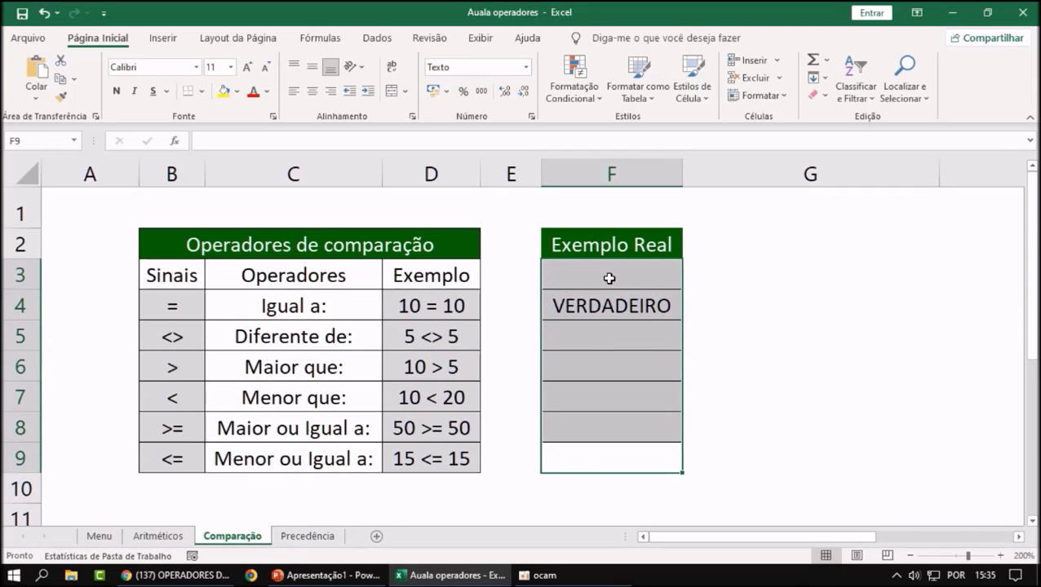
left_click(526, 68)
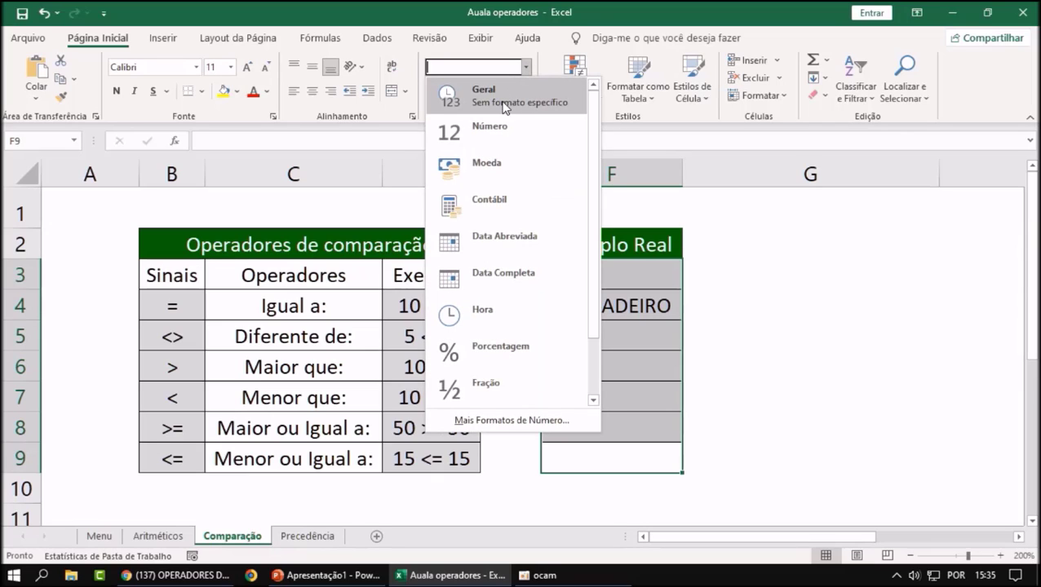
left_click(504, 108)
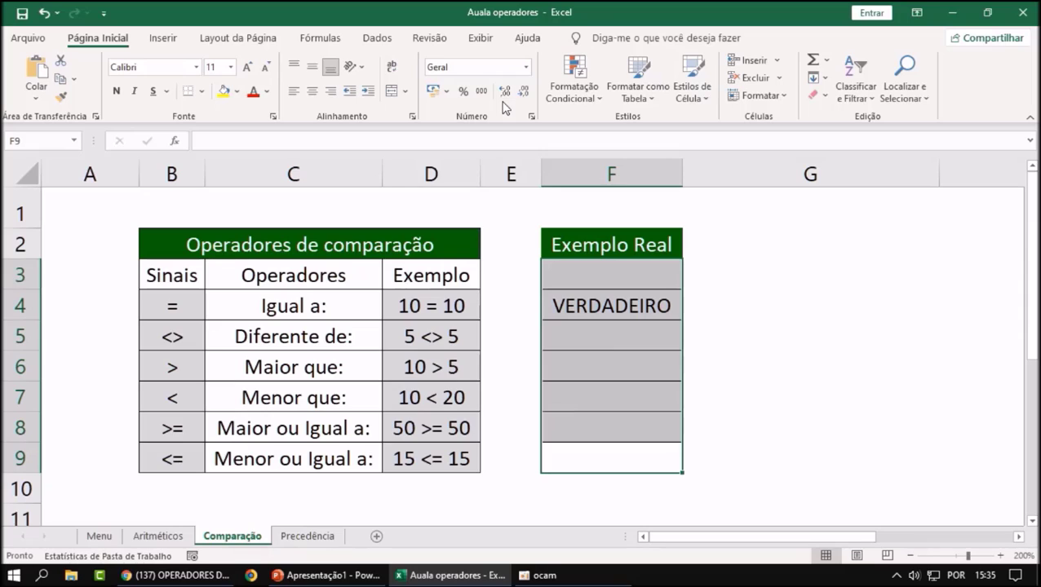
left_click(815, 311)
left_click(771, 353)
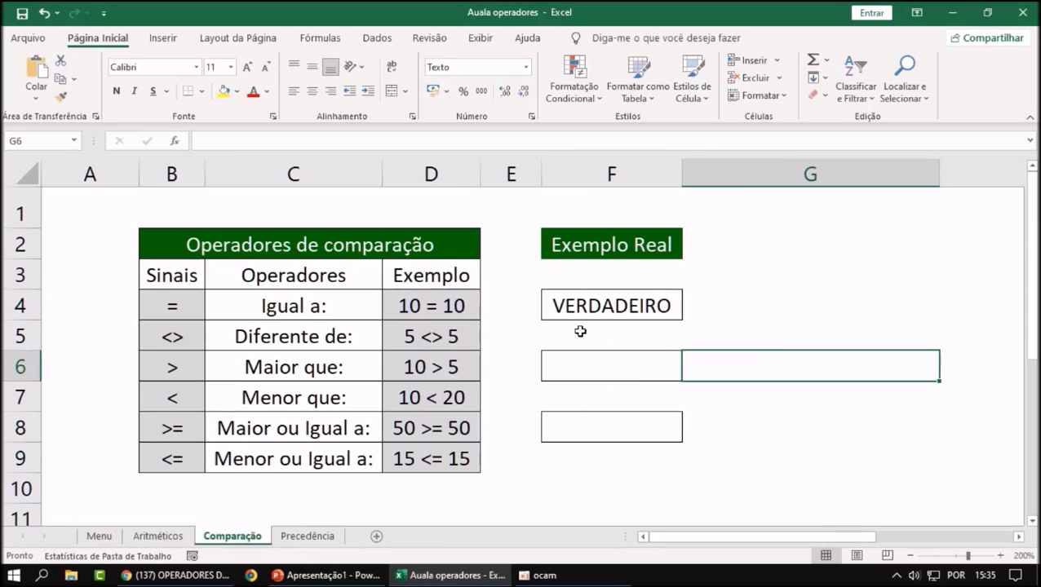
Enter =10=15 in cell F4 as an unequal comparison, and clear the cell after checking it.
left_click(582, 308)
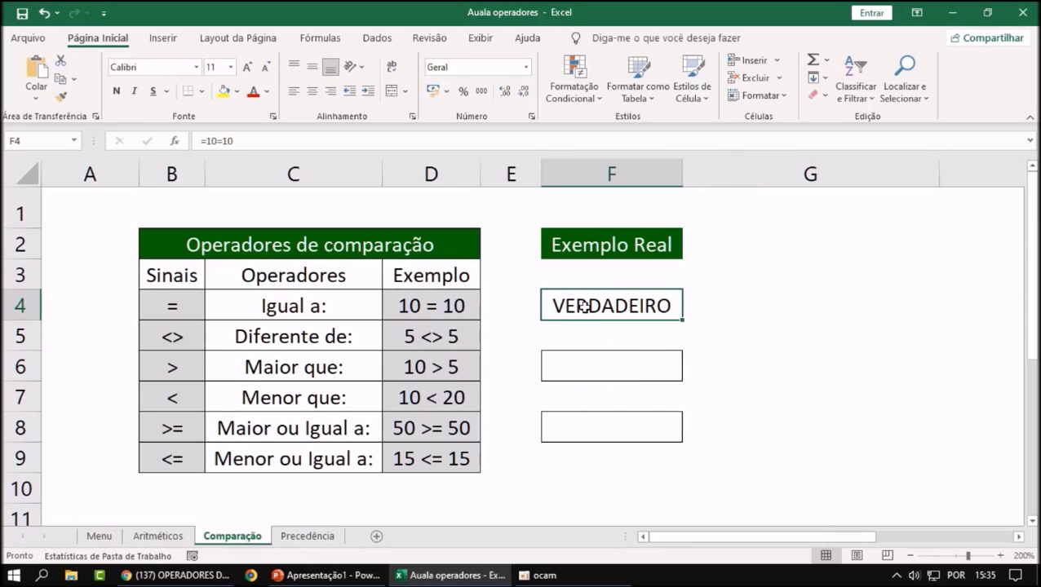
type("=1")
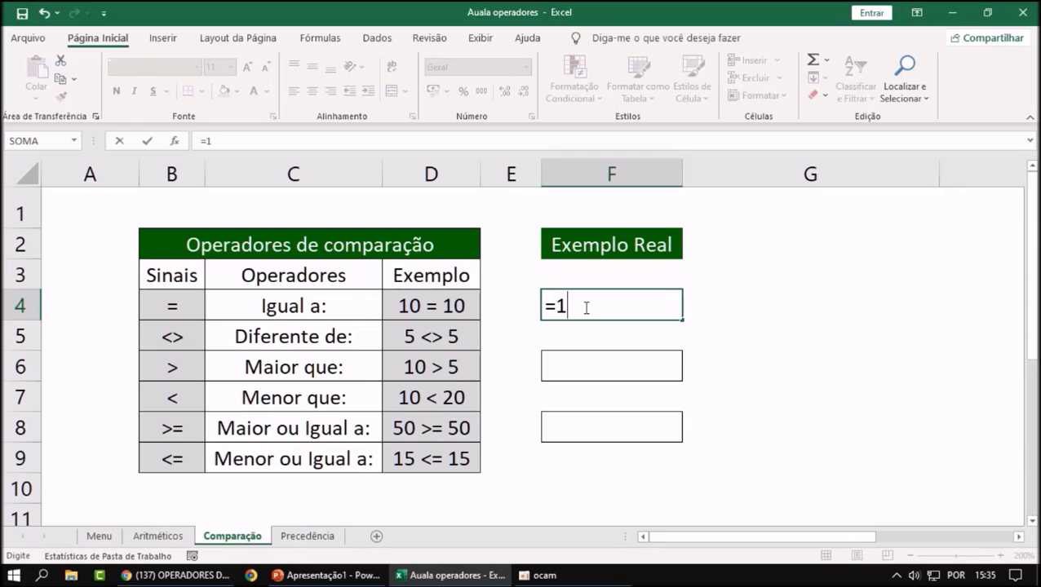
type("0=15")
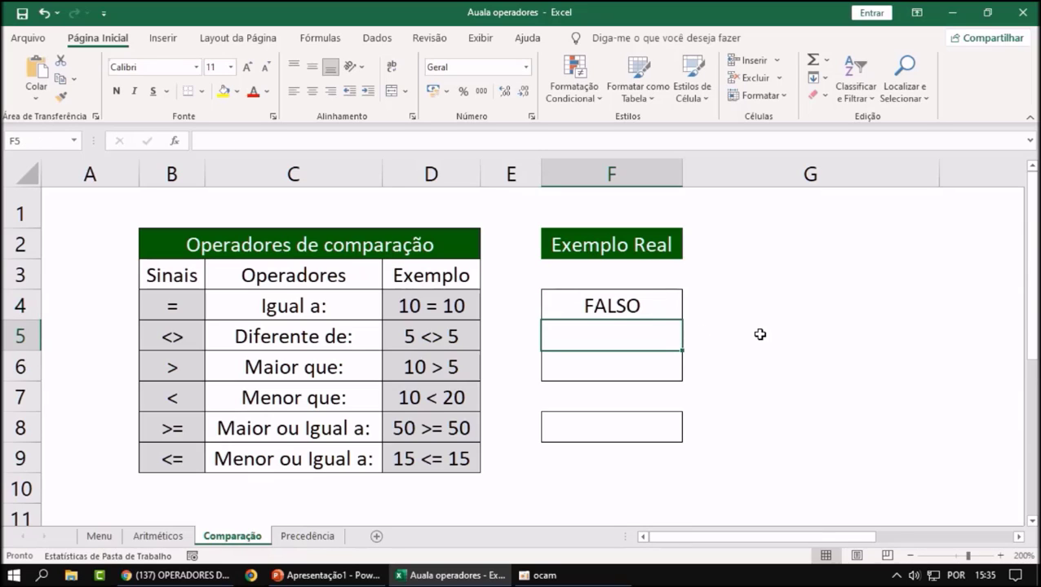
key("Return")
key("Up")
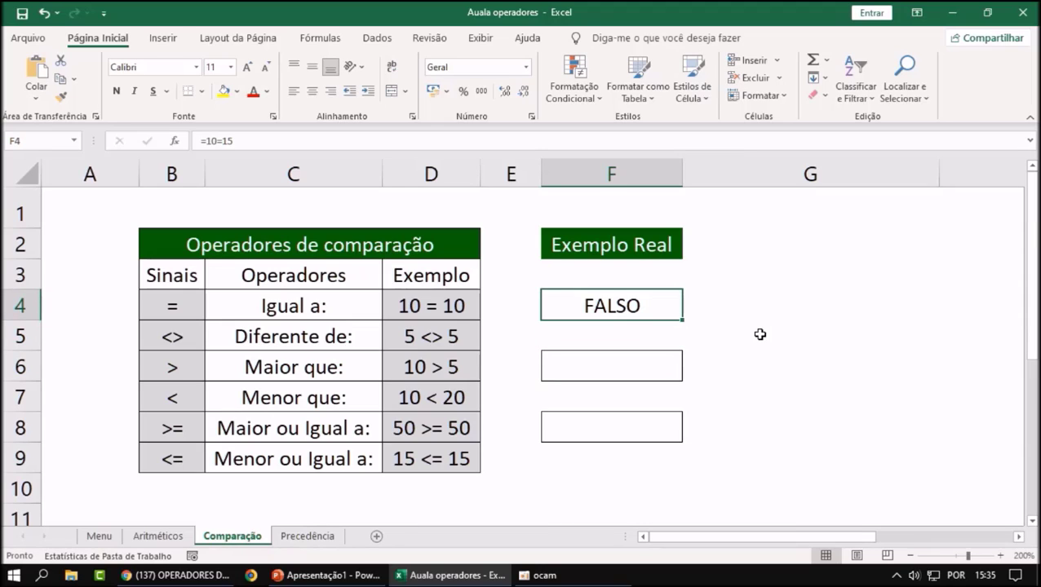
key("Delete")
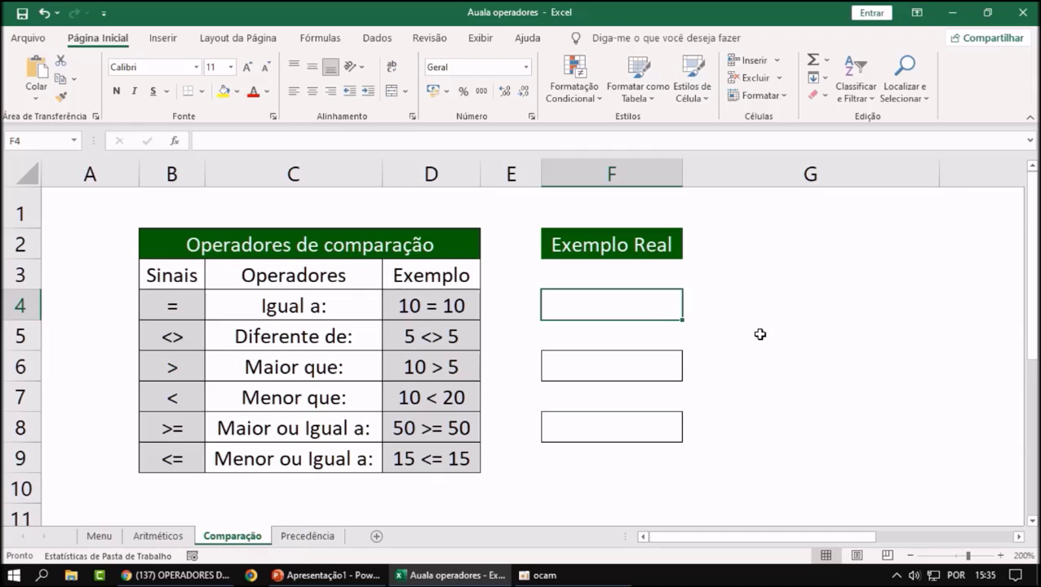
Enter the formula =10=10 in the empty cell F4 beside the Igual a row.
key("Down")
key("Up")
key("Down")
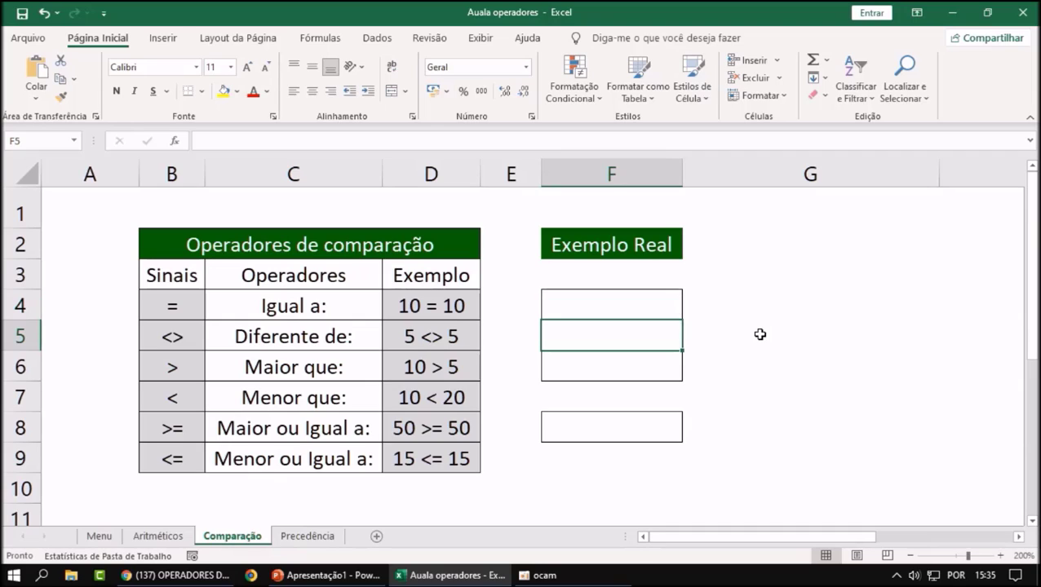
key("Up")
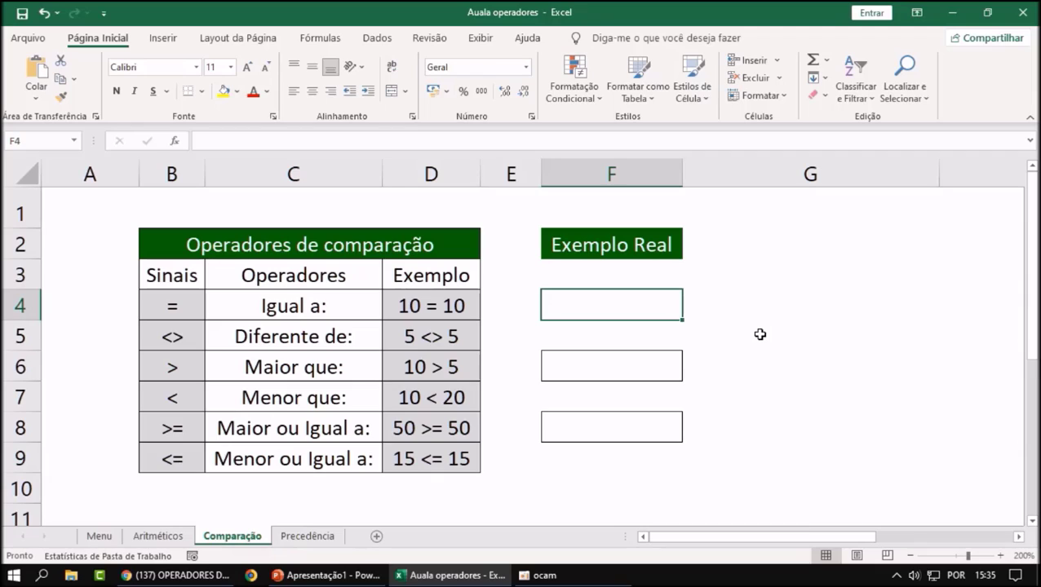
type("=")
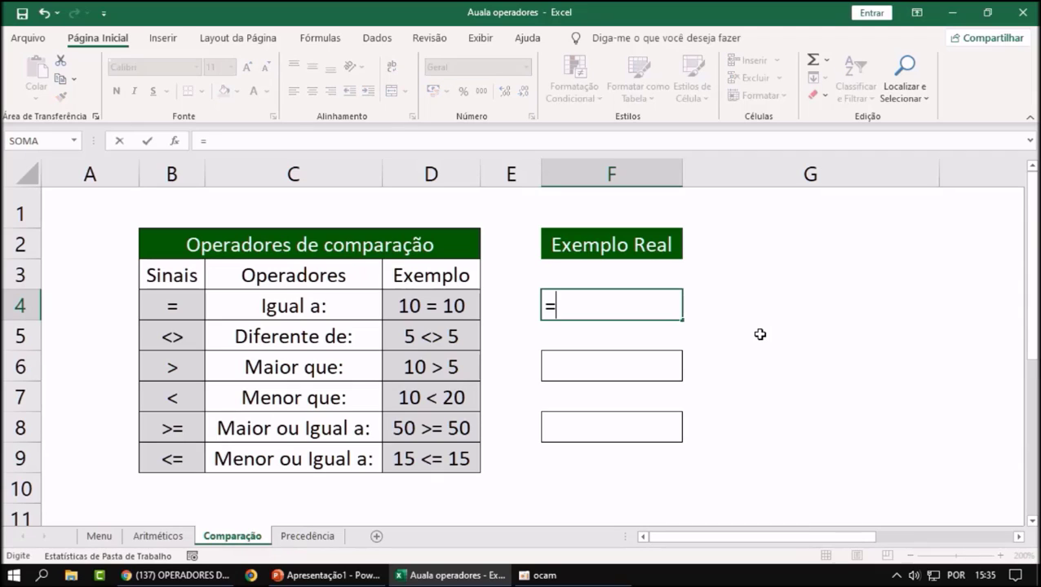
type("10")
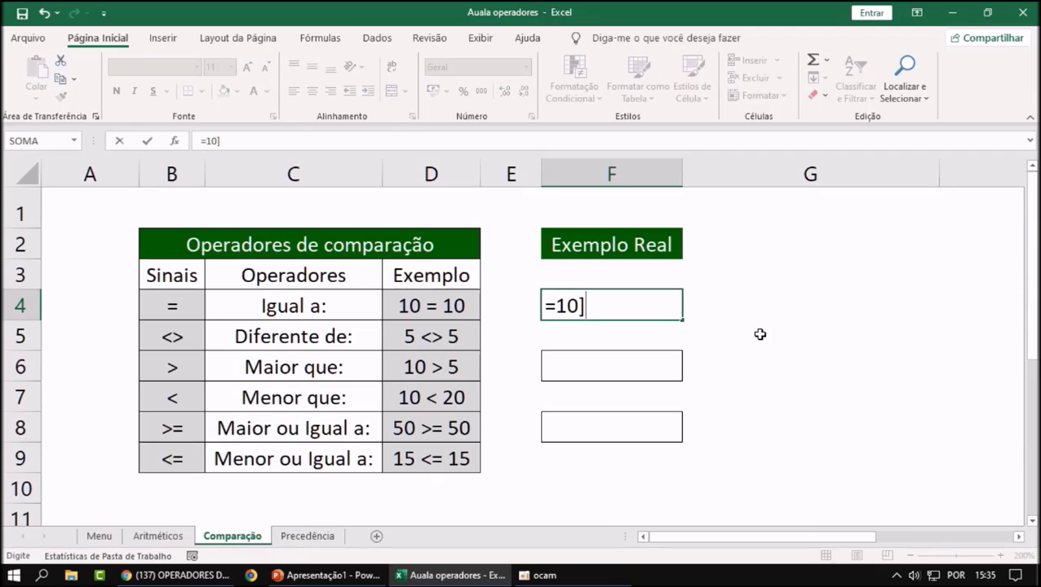
type("=10")
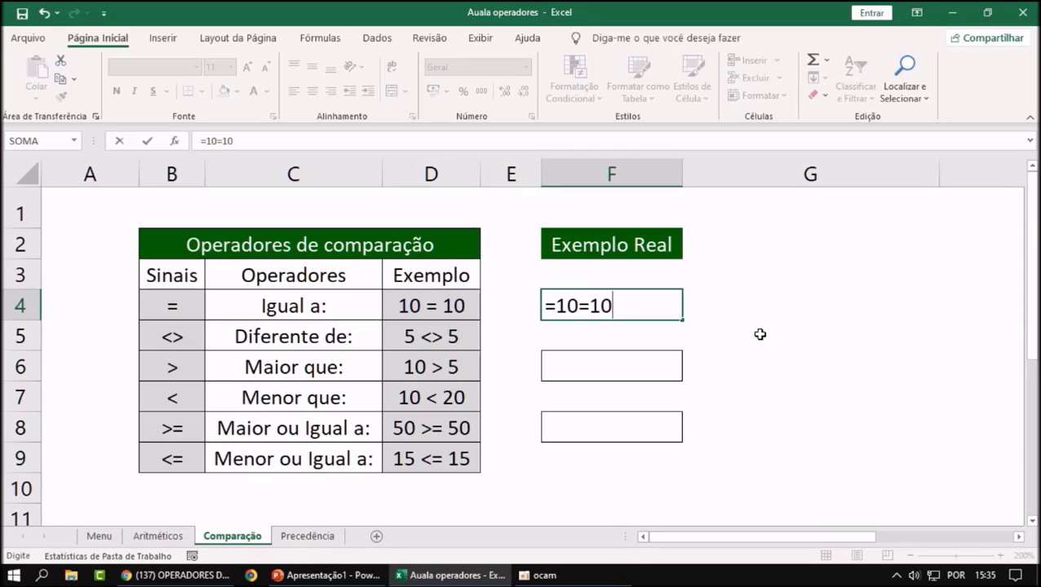
key("Return")
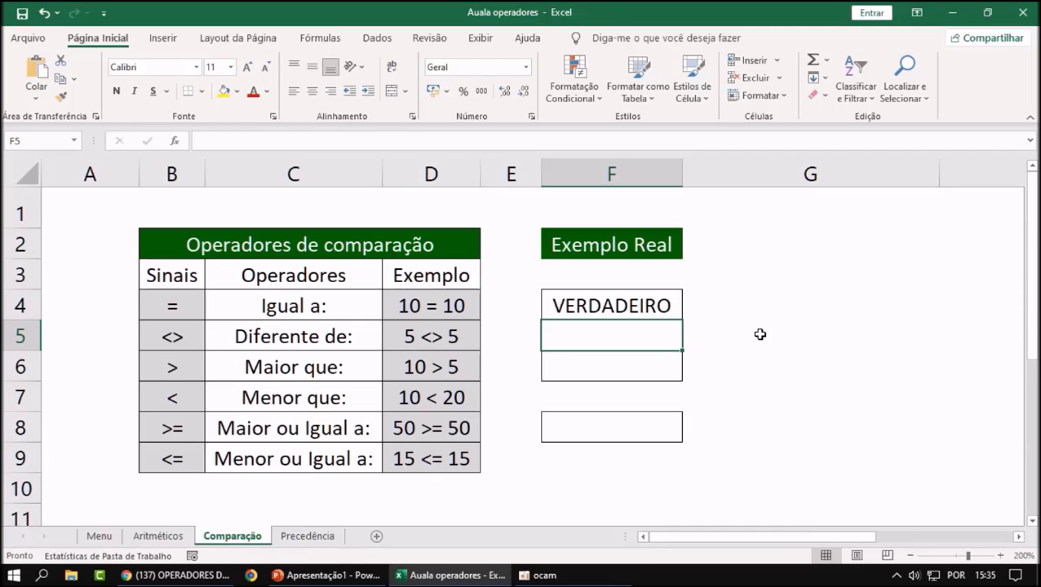
Enter the formula =5<>5 in cell F5 as the real example for the Diferente de row.
type("=")
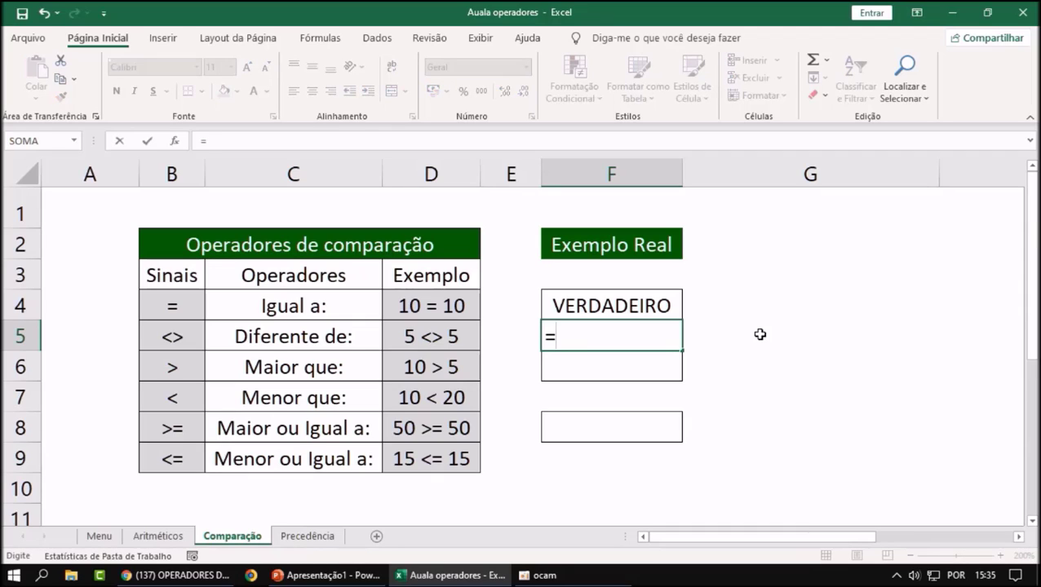
type("5<>5")
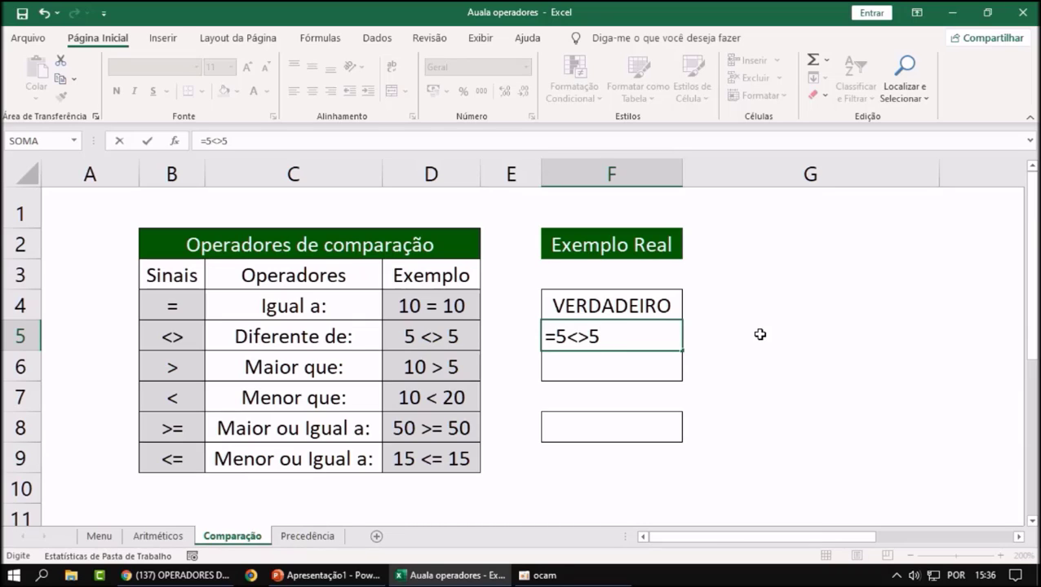
key("ctrl+Return")
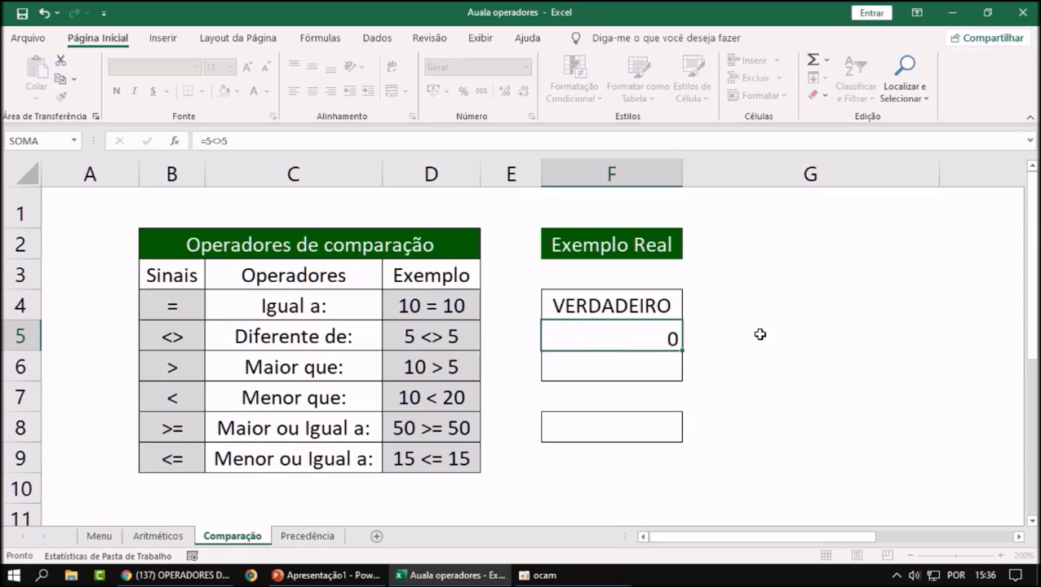
key("Return")
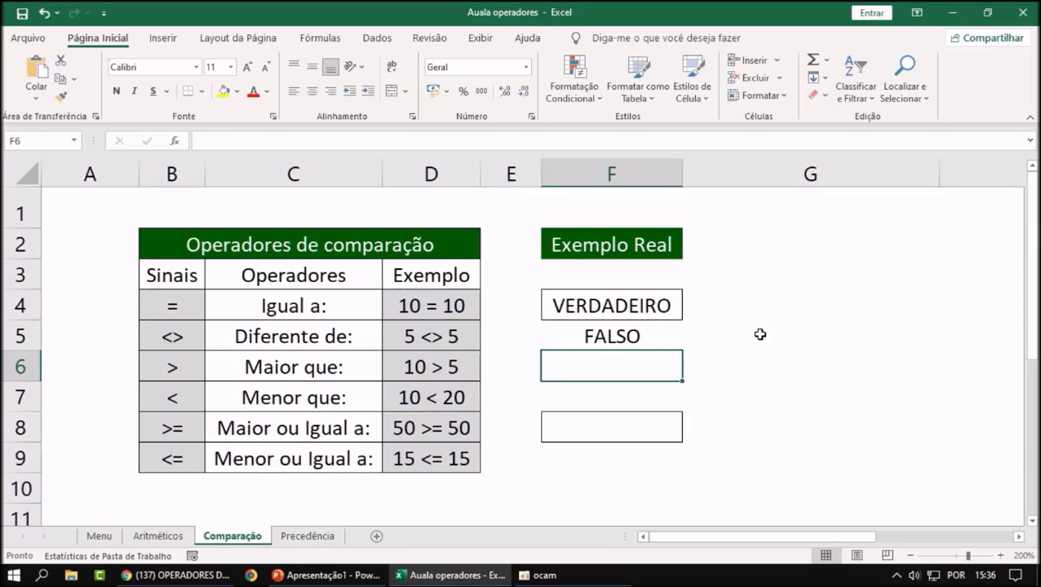
key("Up")
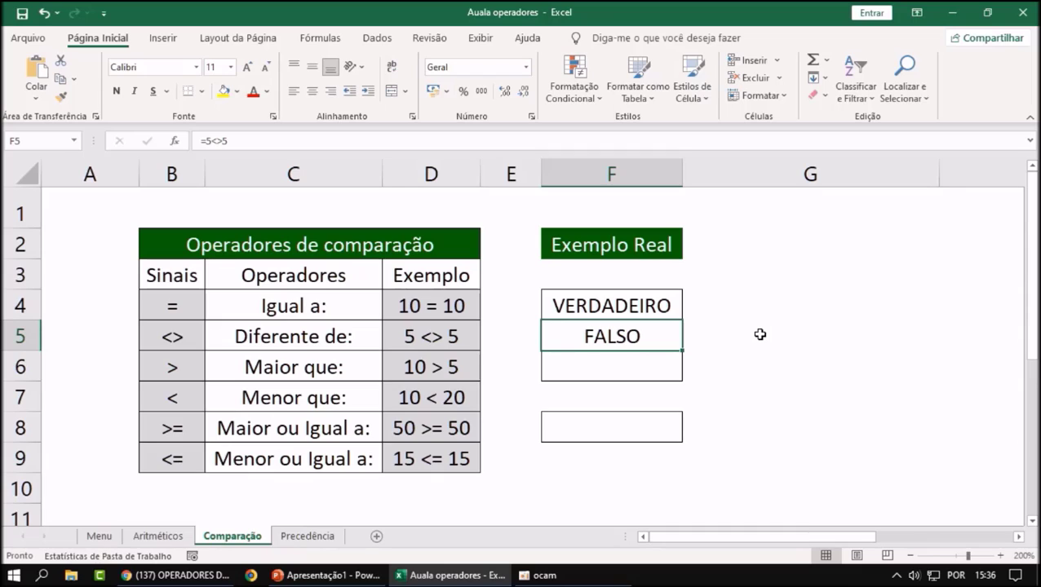
key("Down")
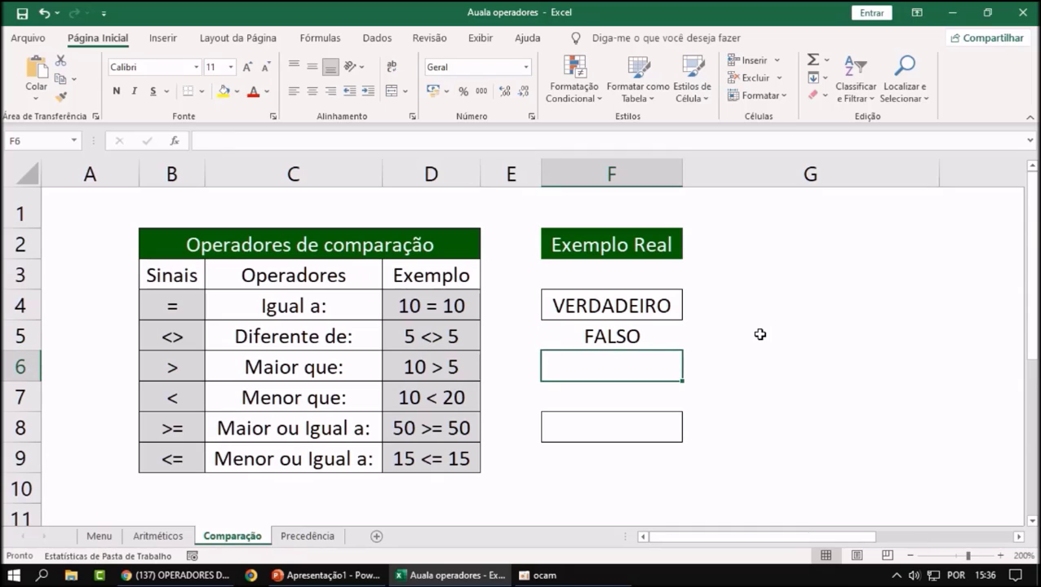
key("Up")
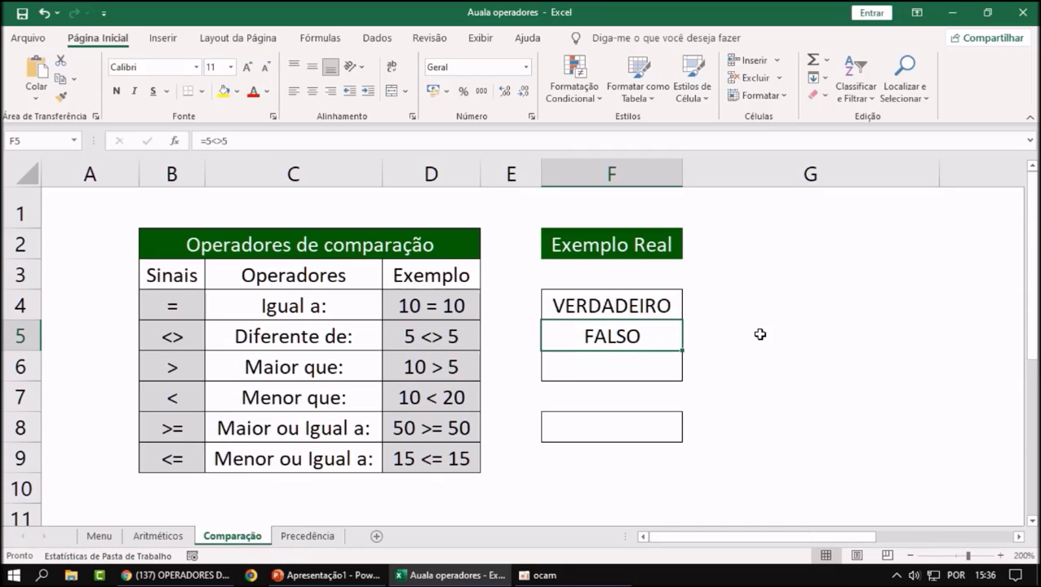
Edit the Diferente de formula in cell F5 to =5<>10 and reselect the cell.
double_click(646, 344)
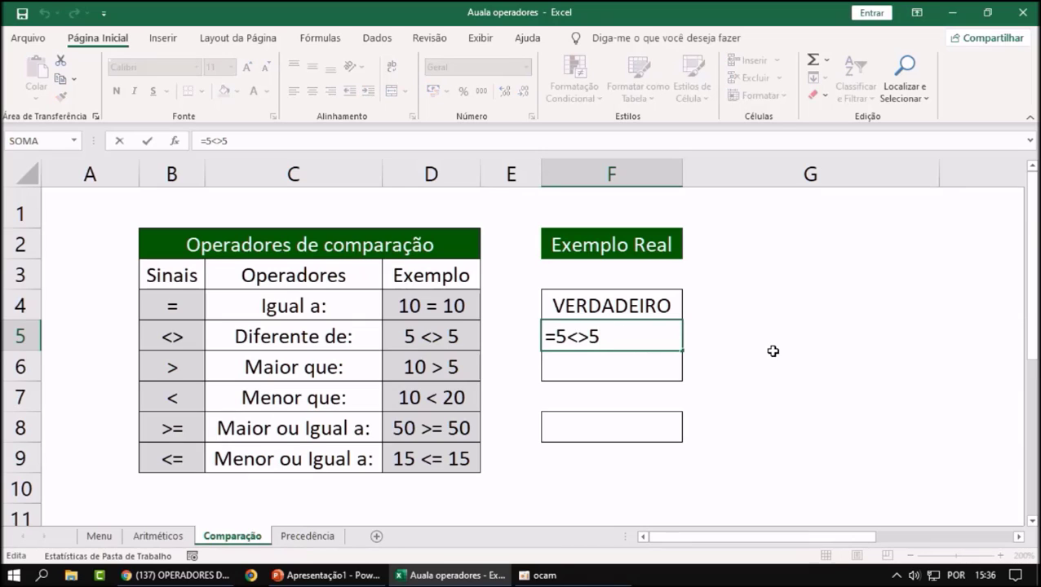
key("BackSpace")
type("10")
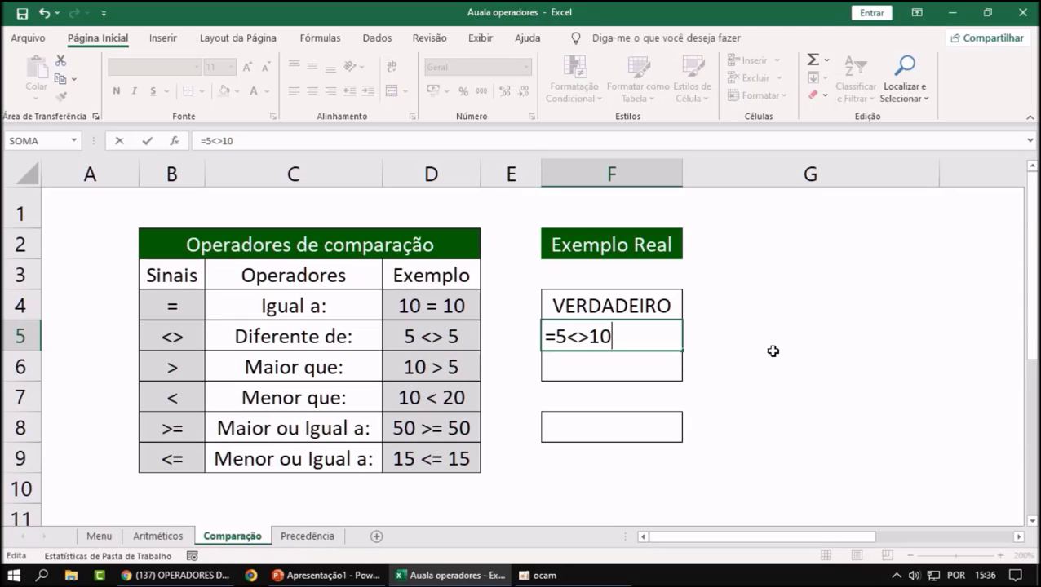
key("Return")
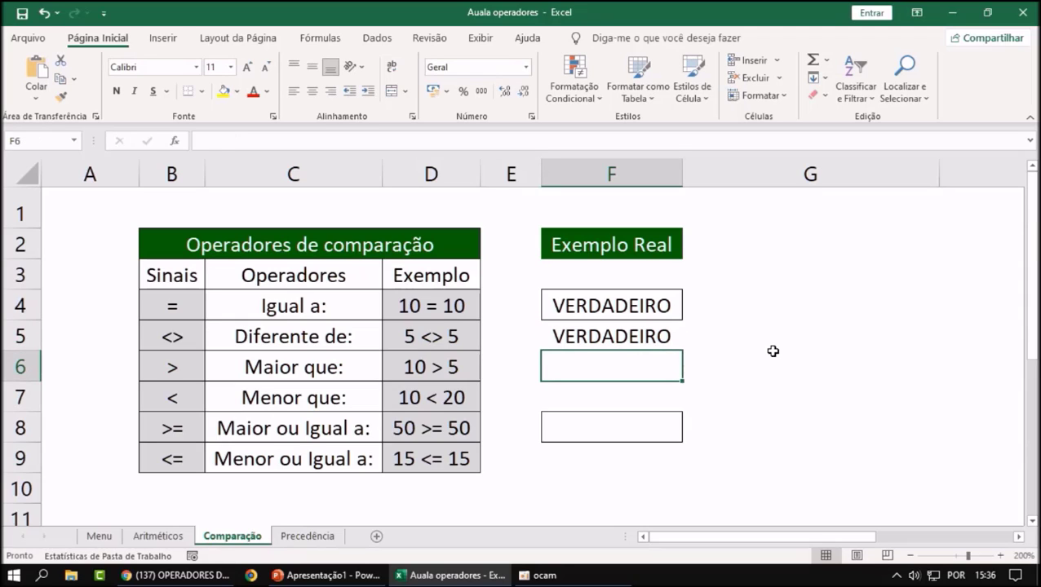
left_click(637, 341)
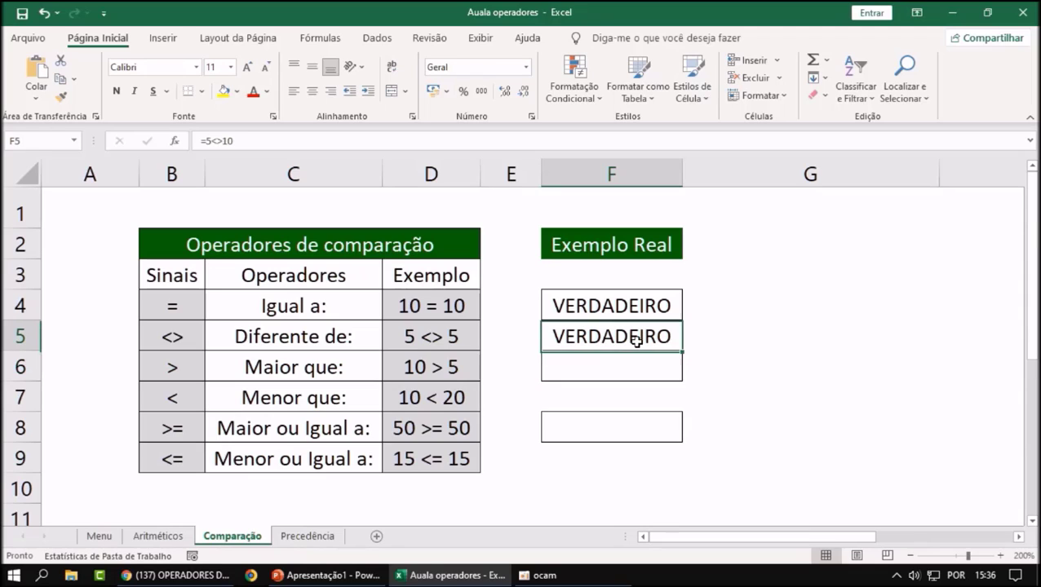
Edit the Diferente de formula in cell F5 back to =5<>5 to match the table's example.
double_click(636, 341)
key("BackSpace")
key("BackSpace")
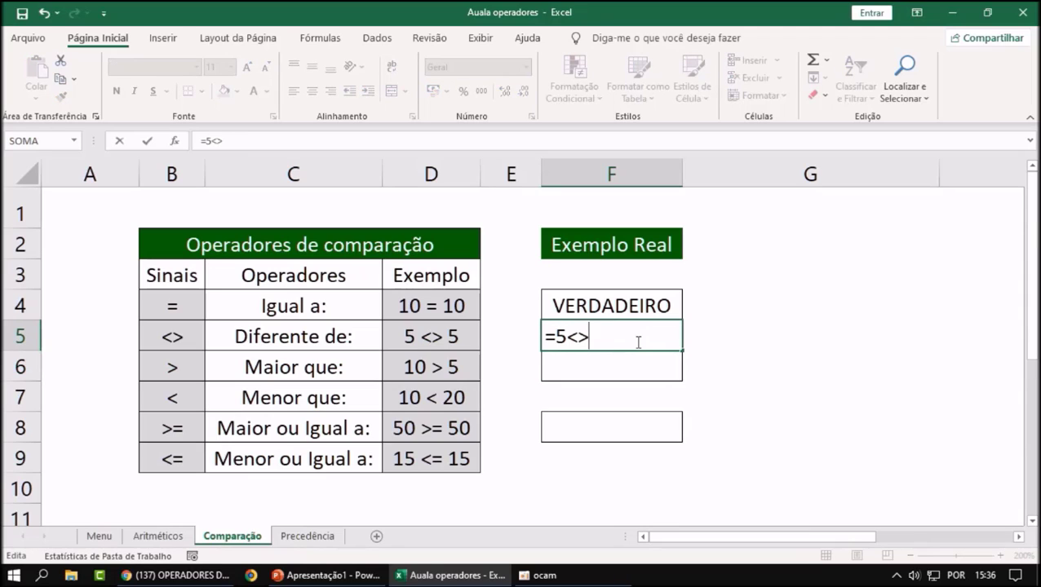
type("5")
key("Return")
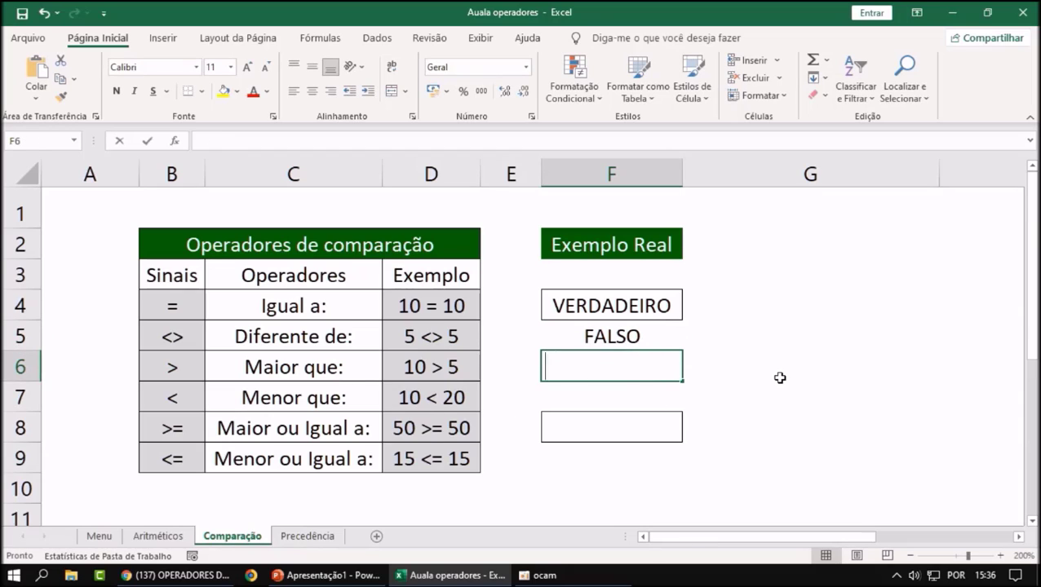
Enter the formula =10>5 in cell F6 as the real example for the Maior que row.
type("=")
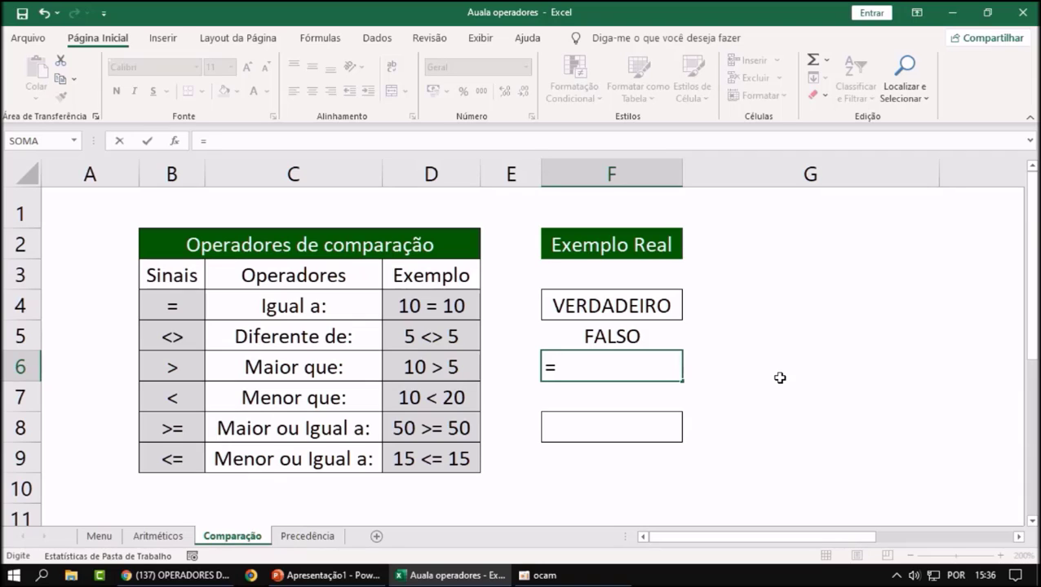
type("10>5")
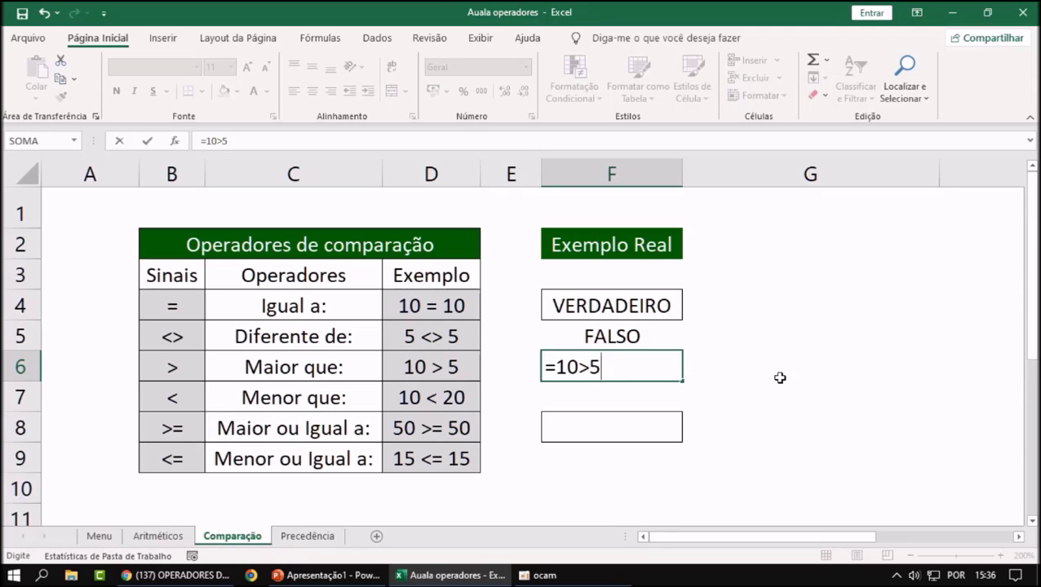
key("Return")
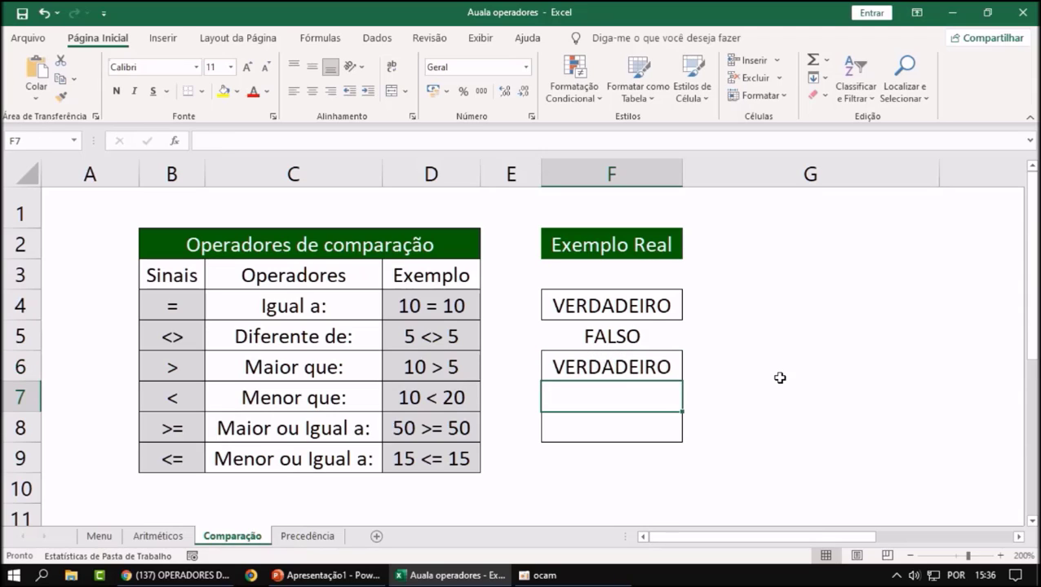
left_click(773, 399)
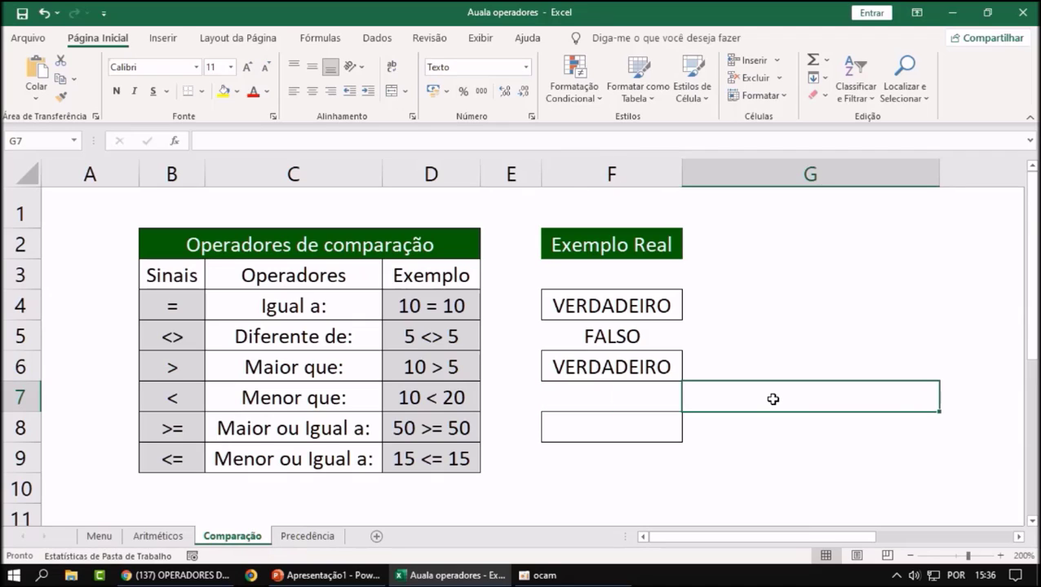
left_click(733, 449)
Enter the formula = 10 < 20, with spaces around its parts, in cell F7 beside the Menor que row.
left_click(609, 399)
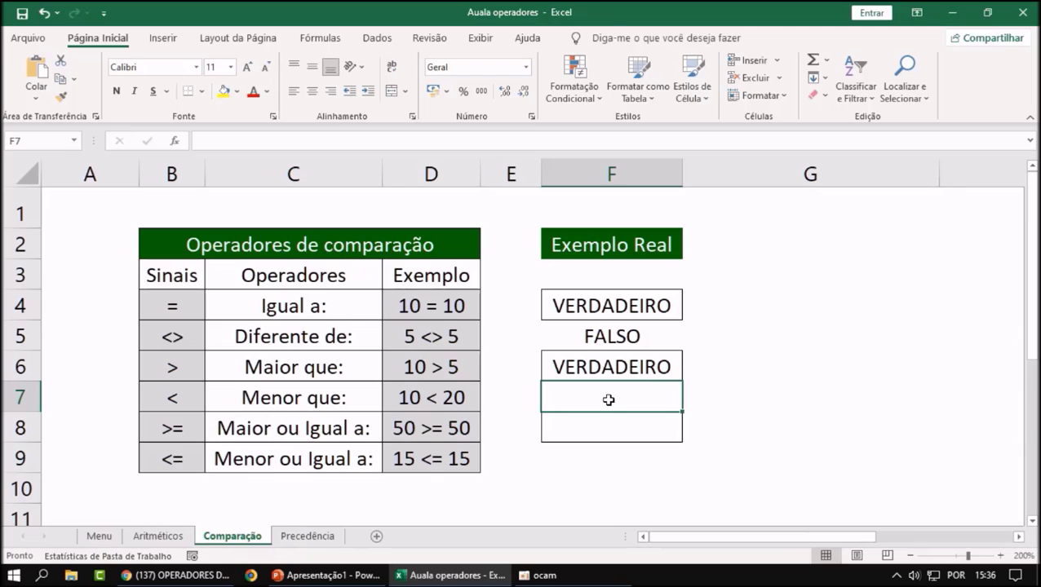
type("=10")
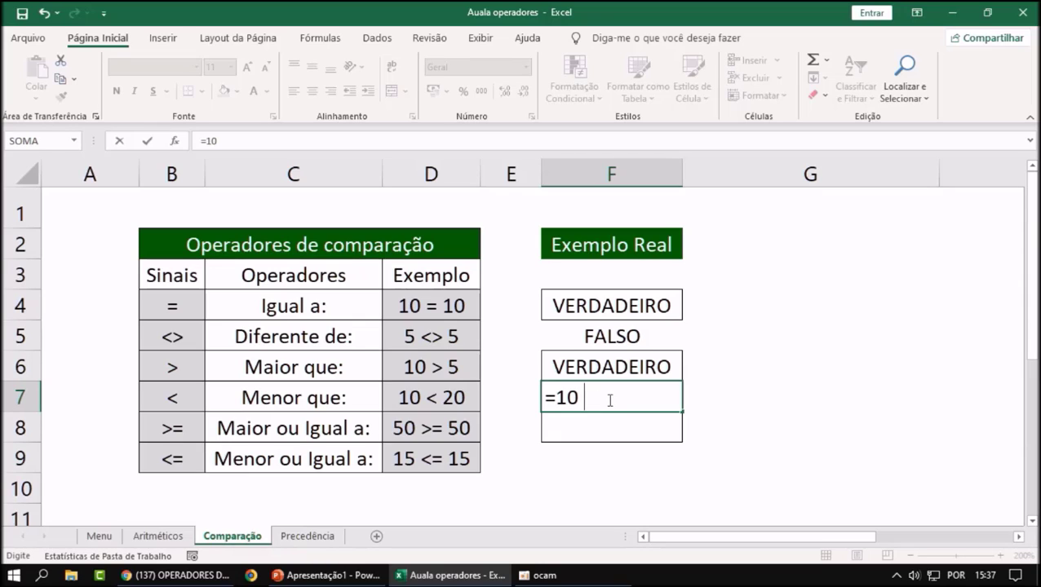
type(" <")
left_click(610, 400)
key("BackSpace")
key("Left")
key("Left")
key("Left")
key("Left")
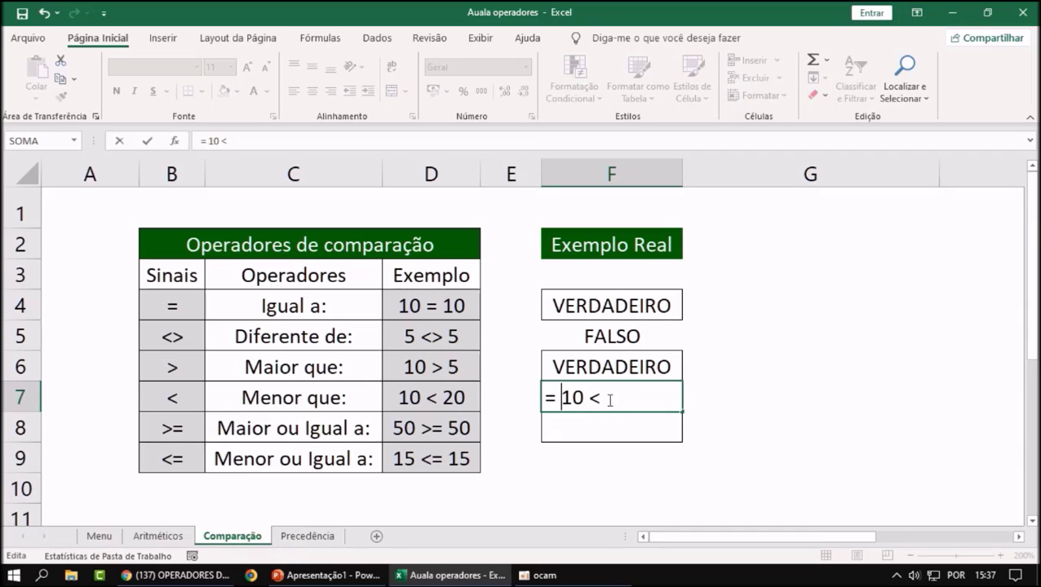
key("Right")
key("Right")
key("Right")
key("Right")
type("20")
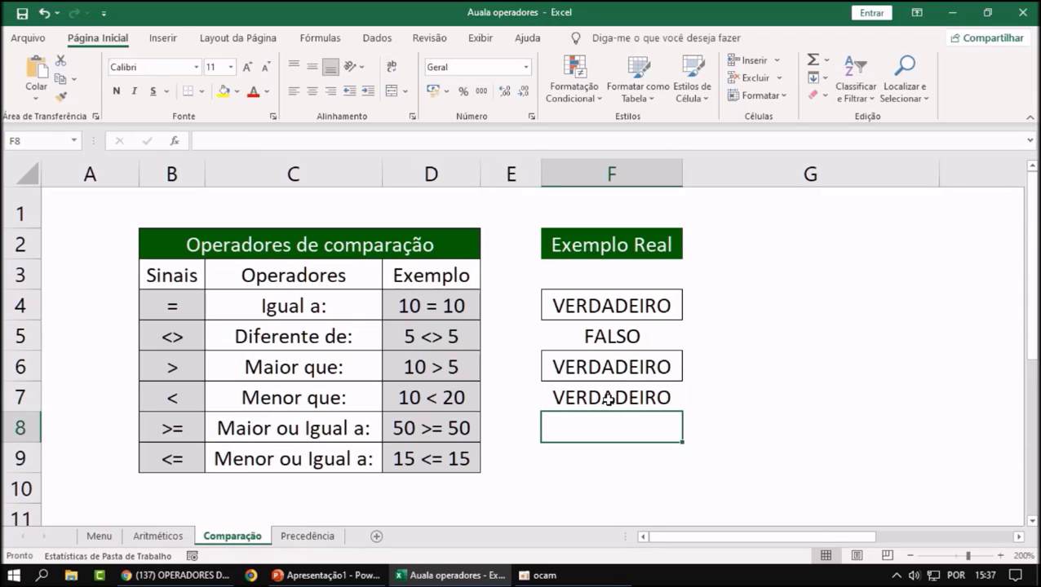
key("Return")
Edit the Menor que formula in cell F7 to compare 10 with 9, as = 10 < 9.
left_click(607, 398)
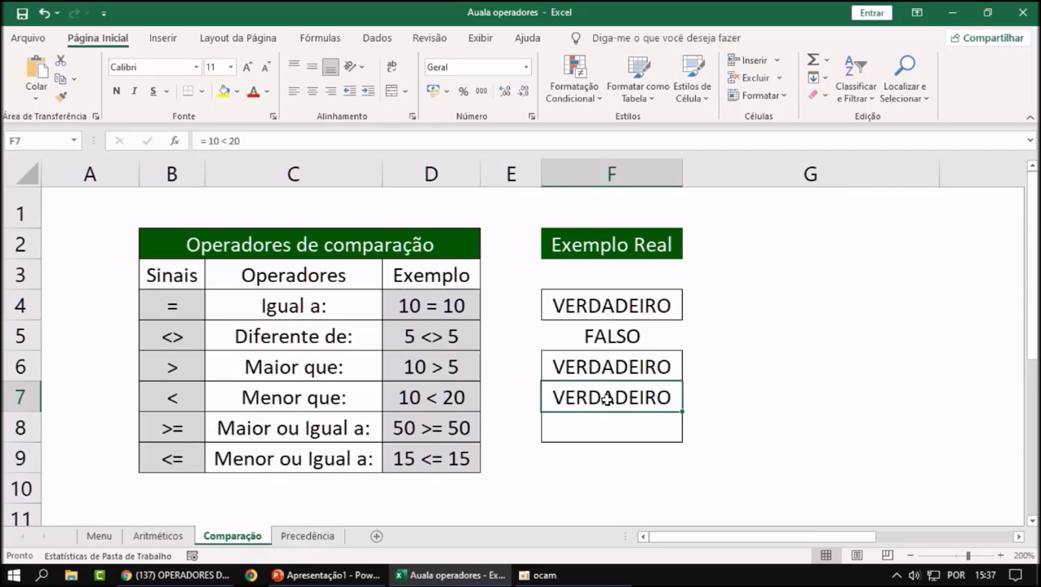
double_click(607, 398)
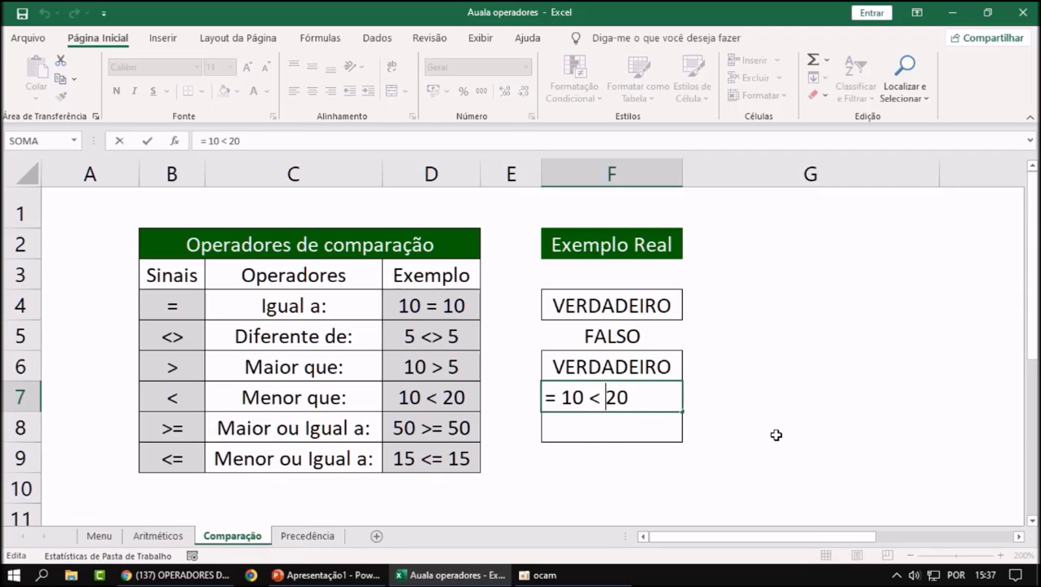
key("Delete")
key("Delete")
type("9")
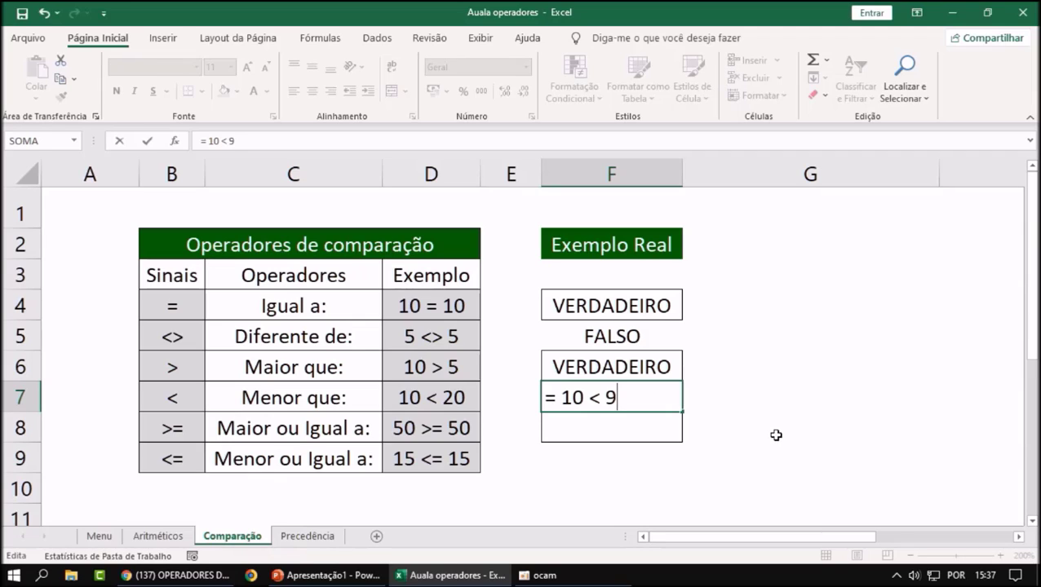
key("Return")
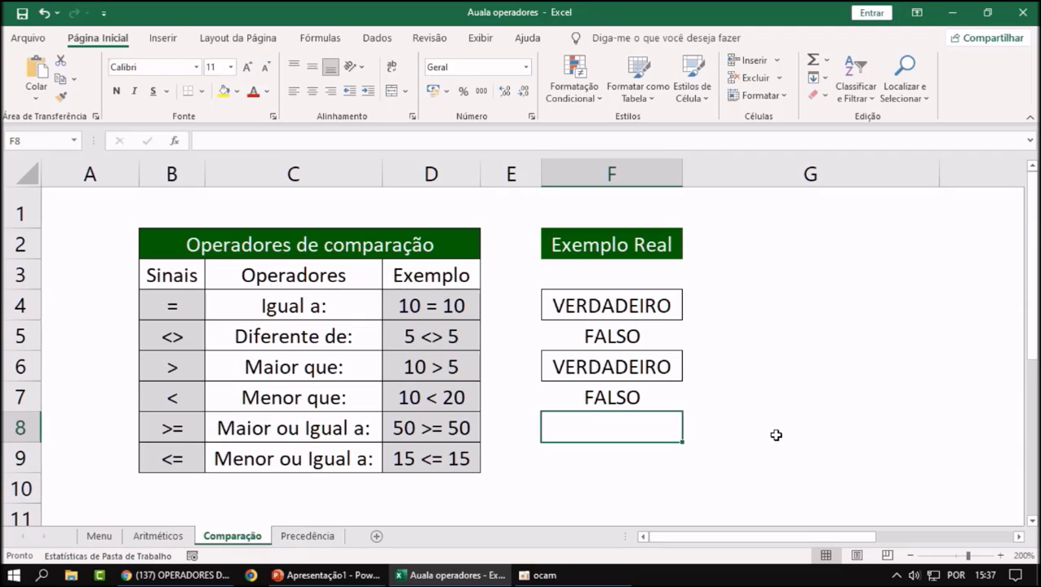
Enter the formula = 50 >= 50 in cell F8 as the real example for the Maior ou Igual a row.
type("=")
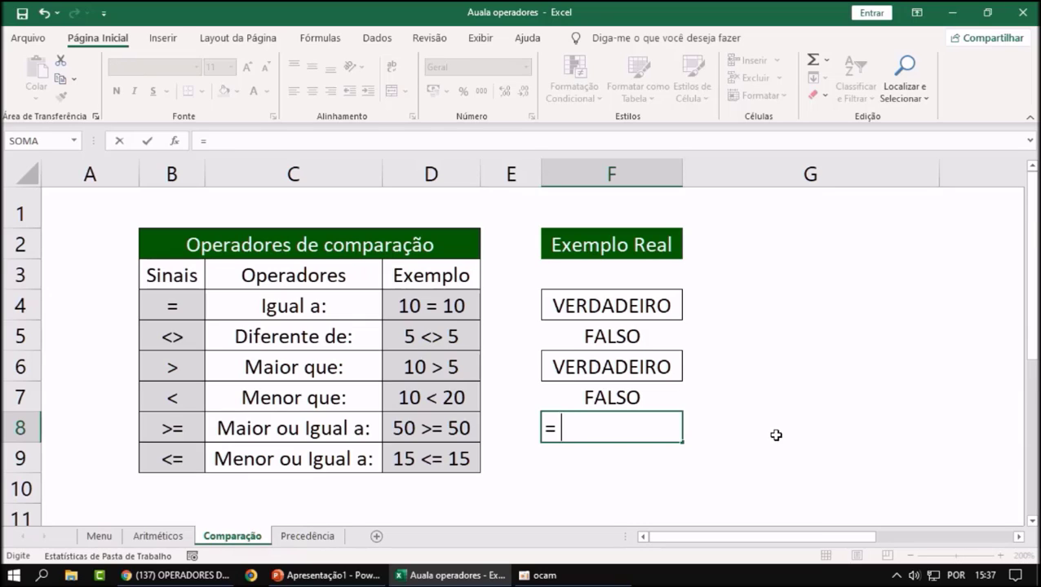
type(" 50 >= ")
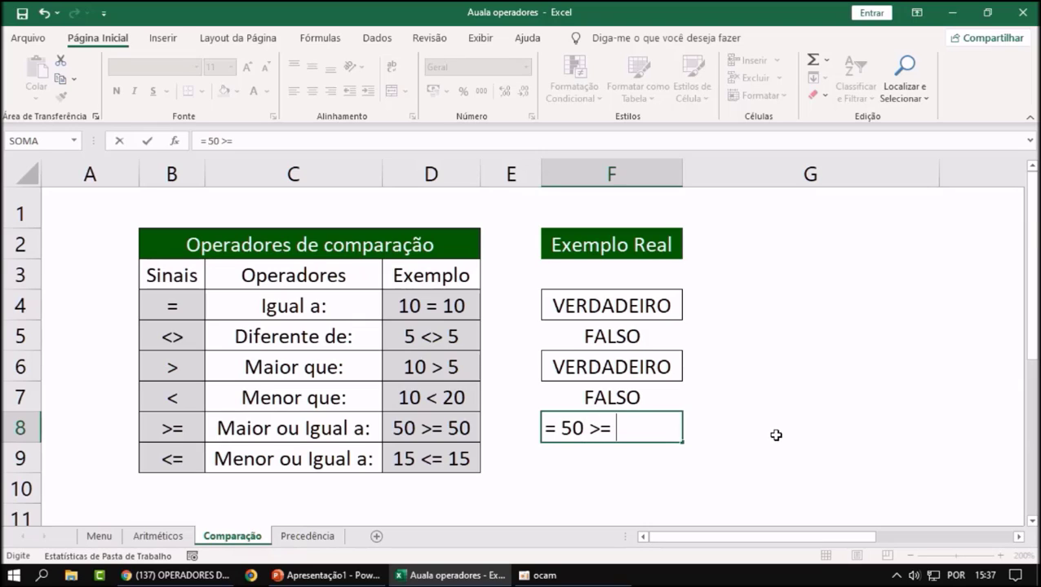
type("50")
key("Return")
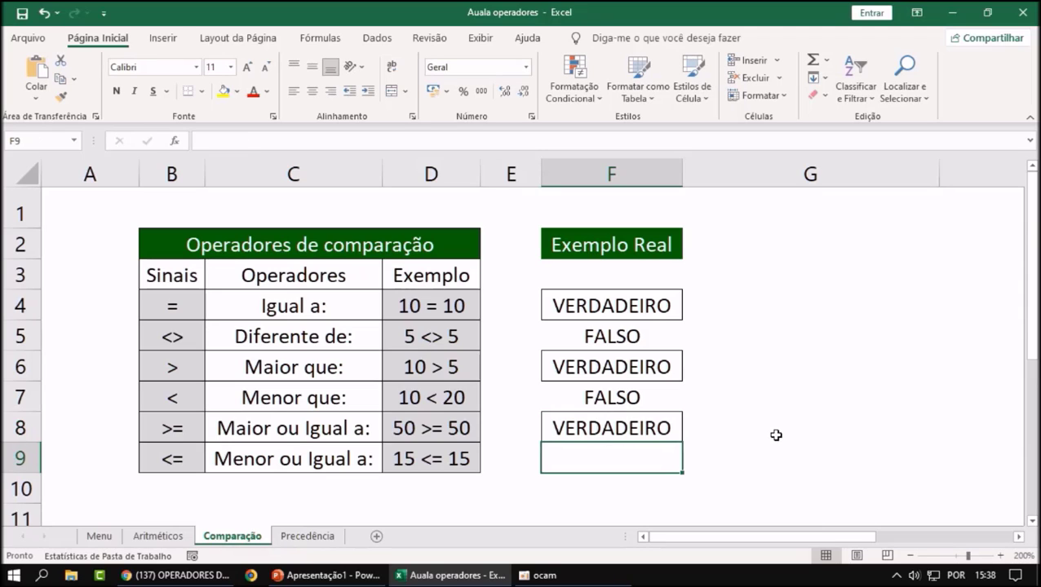
Change the compared number in the Maior ou Igual a formula in cell F8 to 49.
key("Up")
key("F2")
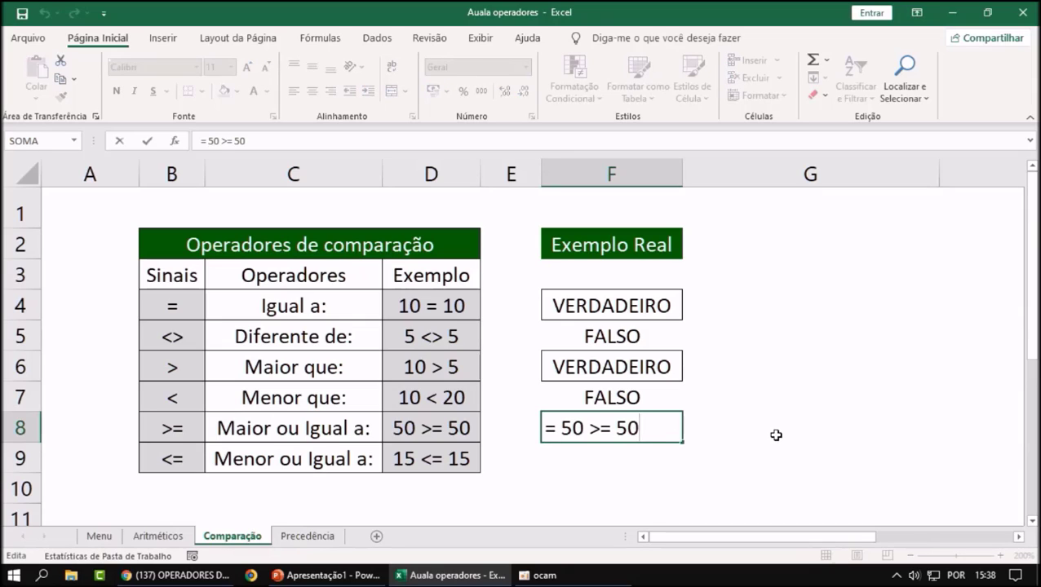
key("BackSpace")
key("BackSpace")
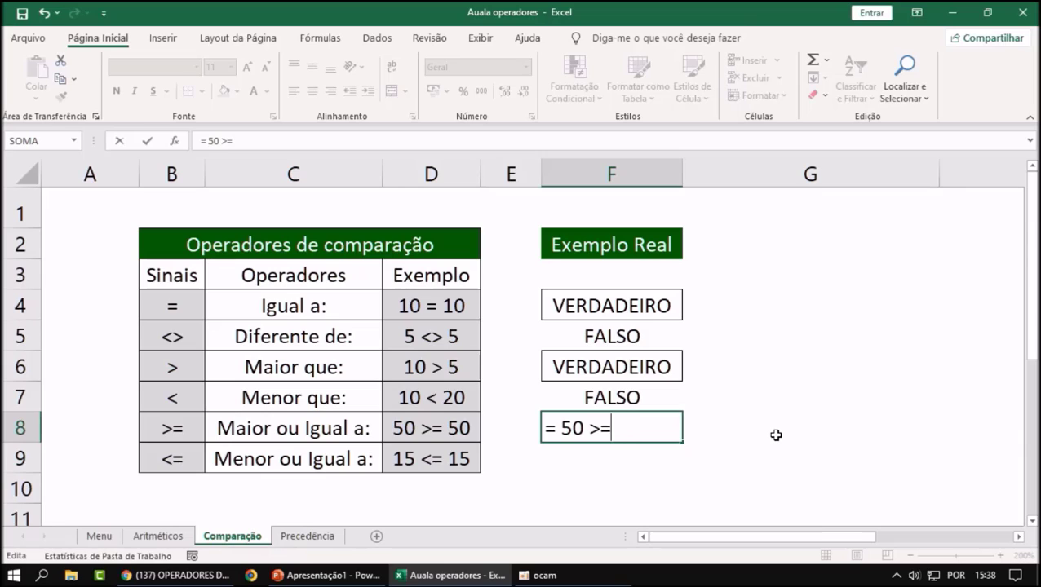
type("49")
key("Return")
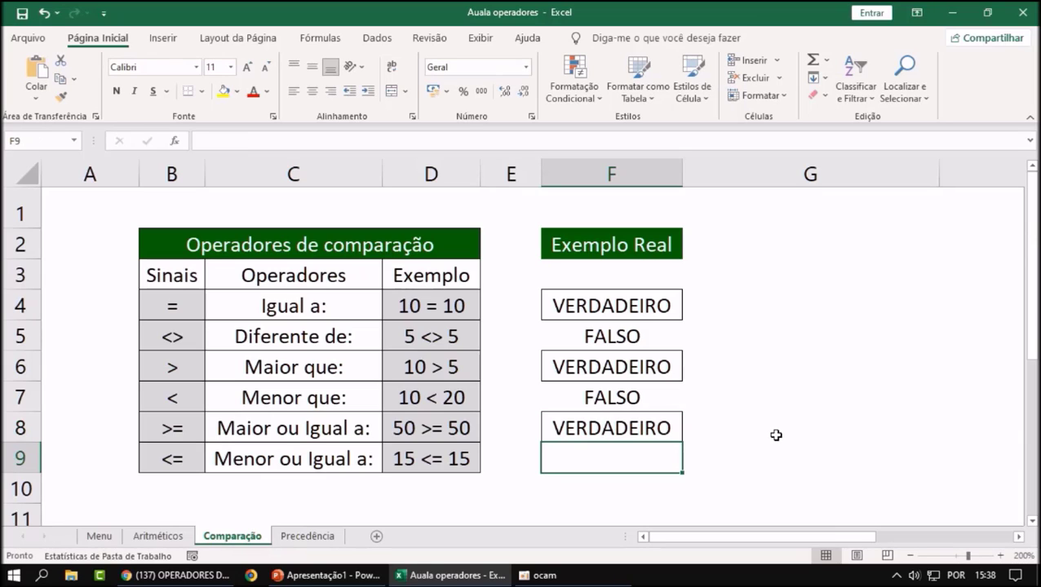
Edit the Maior ou Igual a formula in cell F8 to = 50 >= 60.
key("Up")
key("F2")
key("BackSpace")
key("BackSpace")
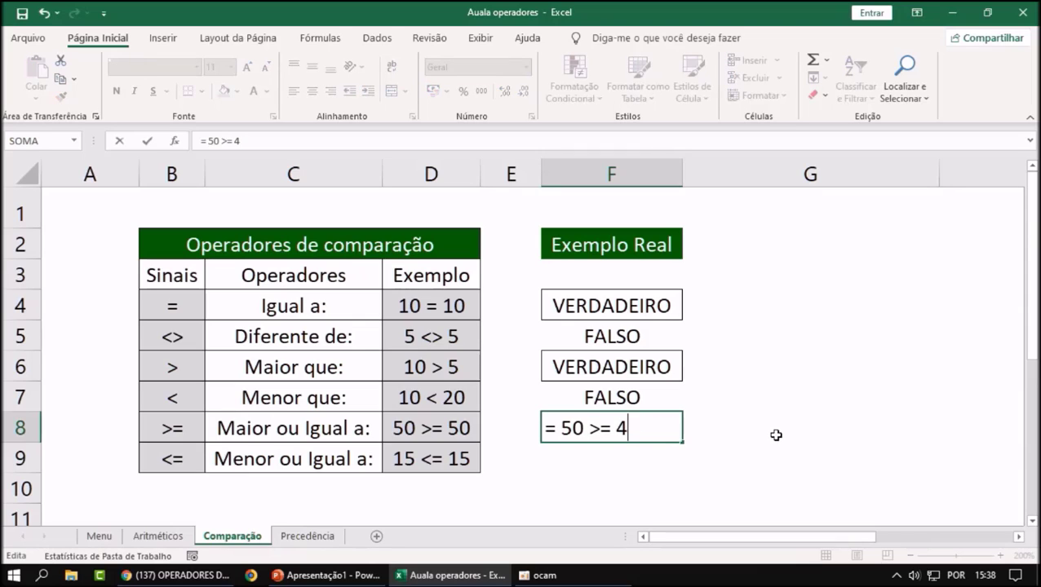
type("60")
key("Return")
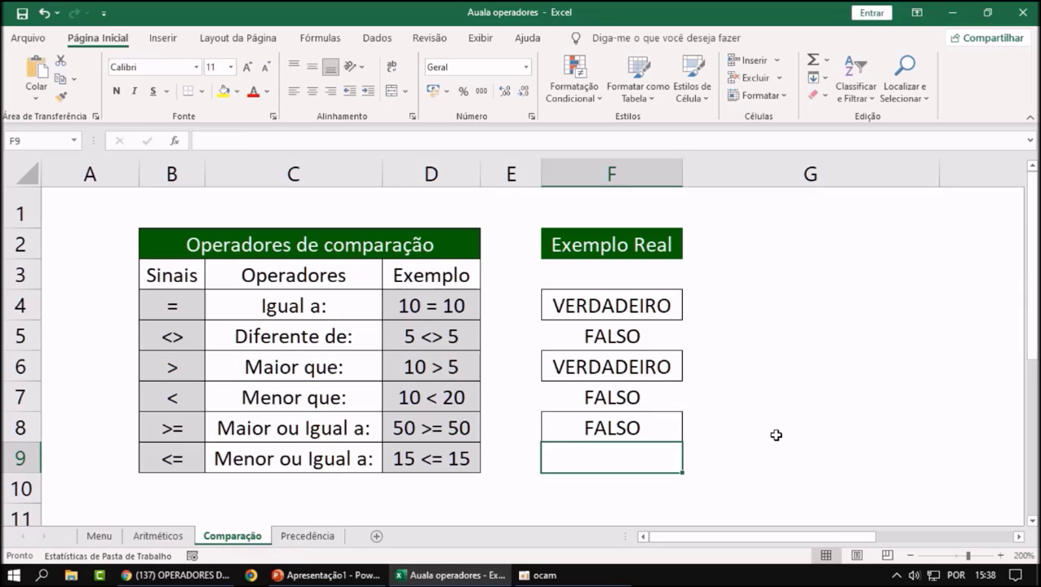
Replace the second number in cell F8's Maior ou Igual a comparison with 48.
key("Up")
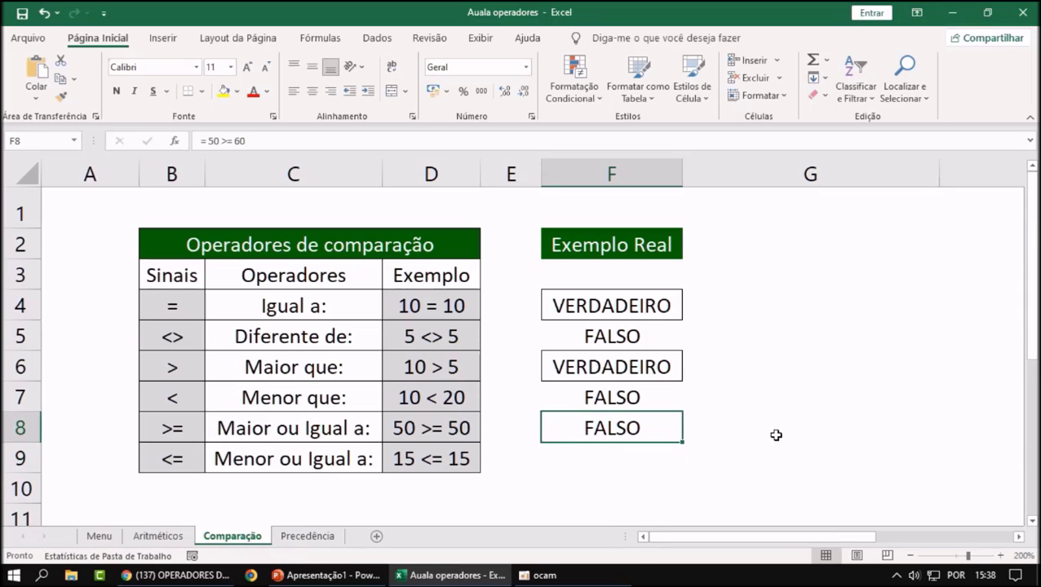
key("F2")
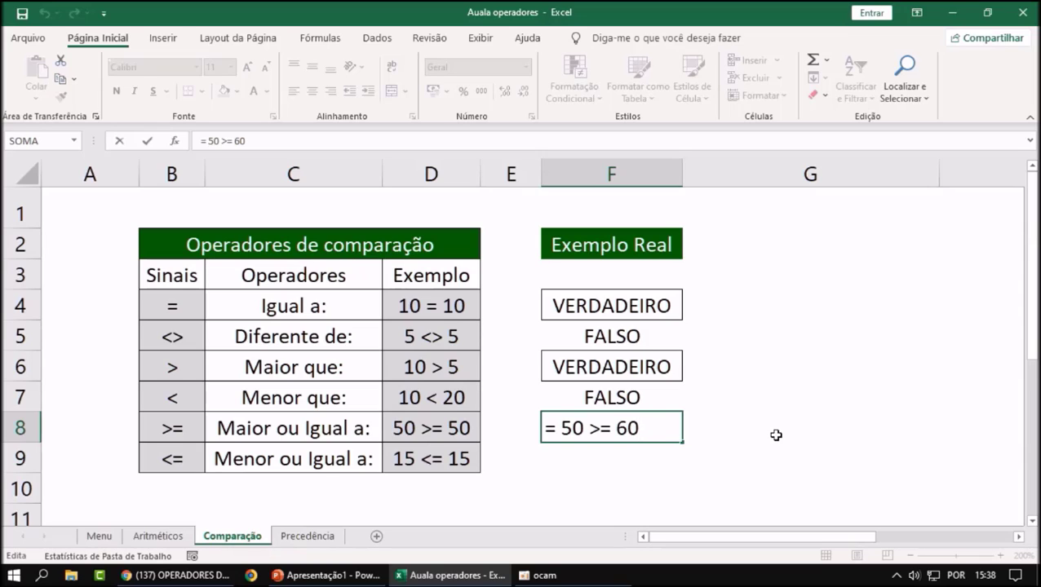
key("BackSpace")
key("BackSpace")
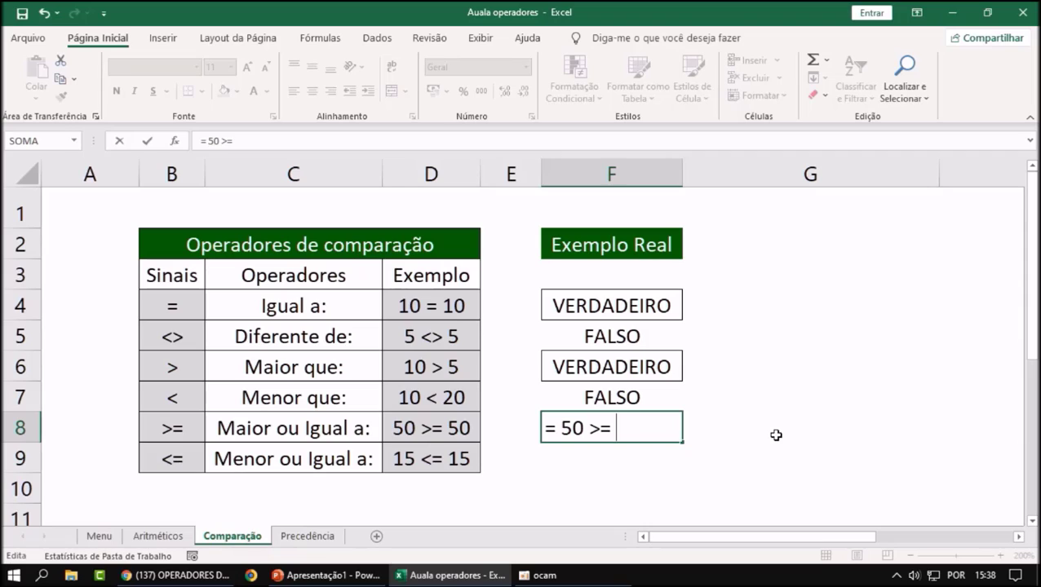
type("48")
key("Return")
Enter the formula = 15 <= 15 in cell F9 as the real example for the Menor ou Igual a row.
key("Down")
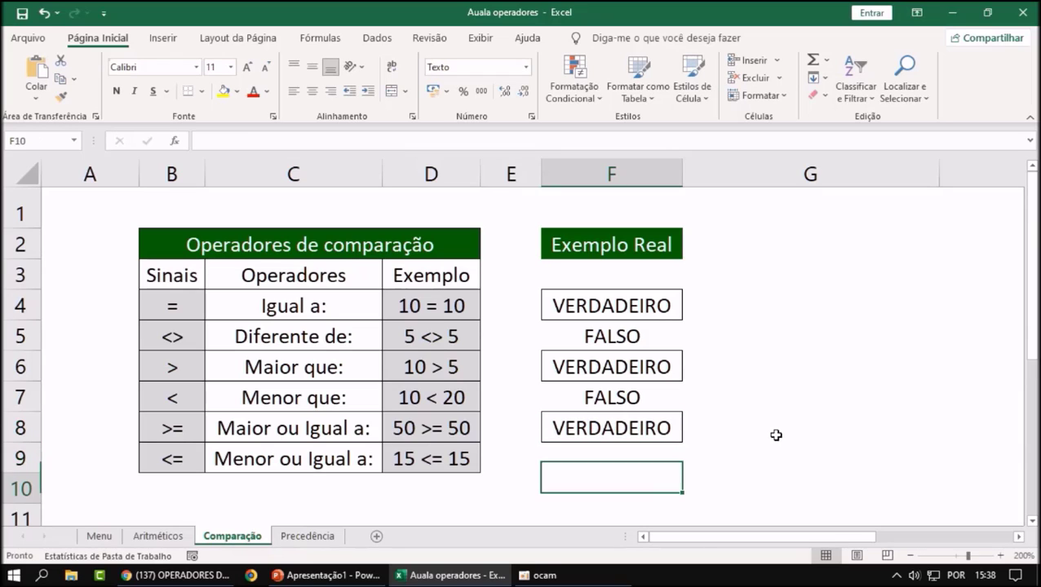
key("Up")
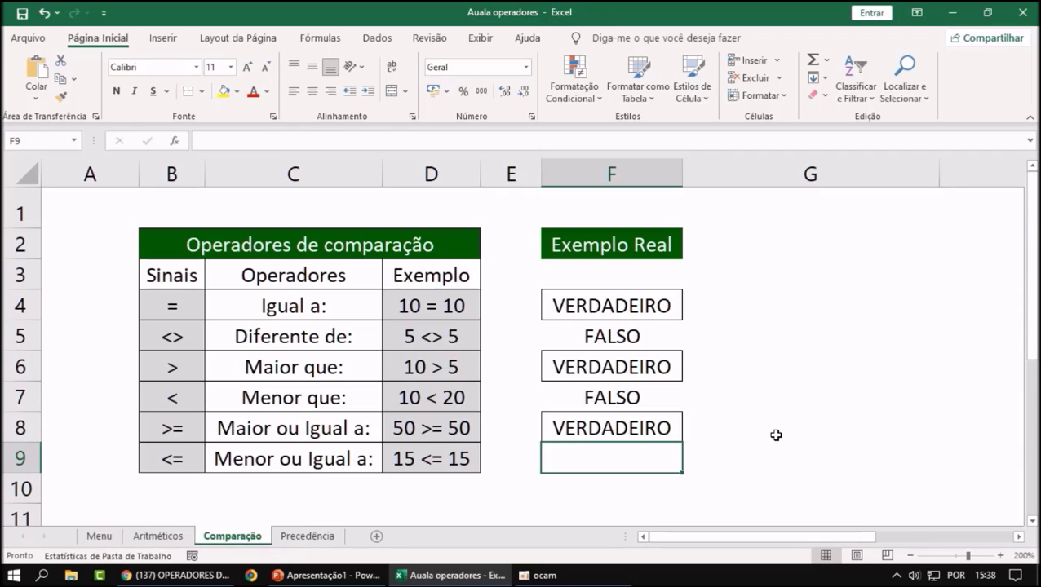
type("= 15 ")
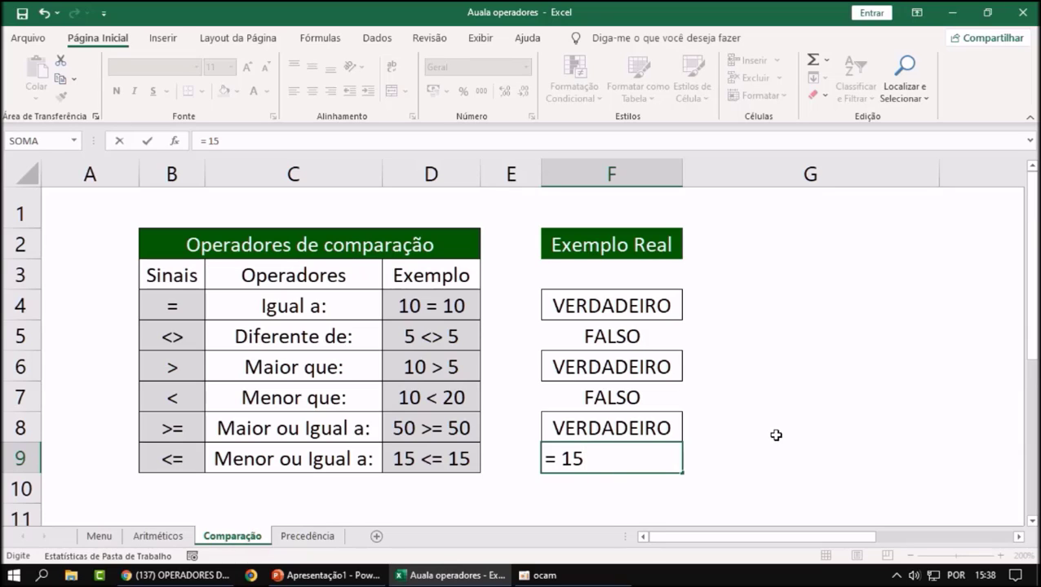
type("<= 1 5")
key("Return")
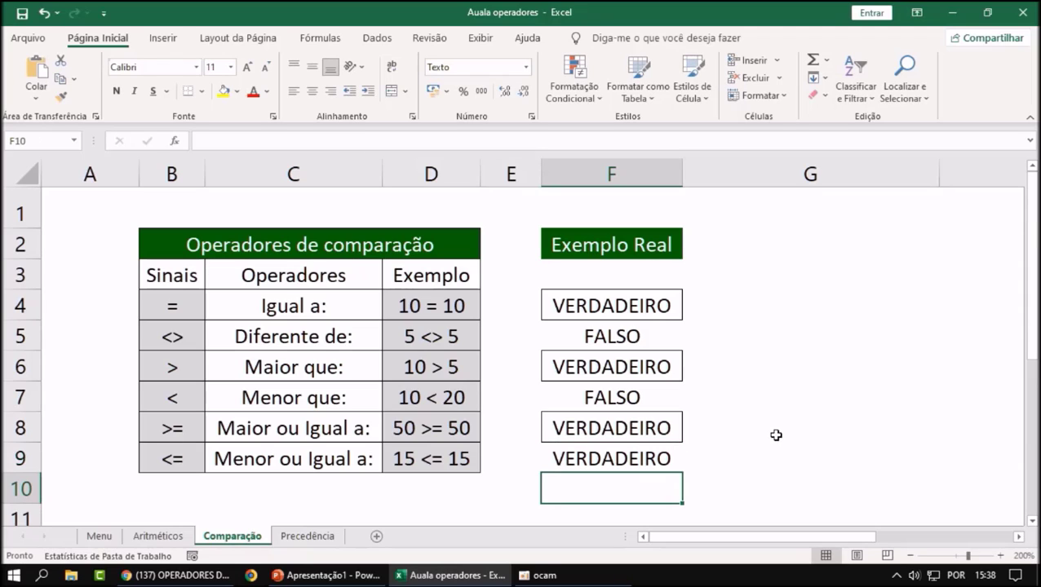
Edit the Menor ou Igual a formula in cell F9 to = 15 <= 18.
key("Up")
key("F2")
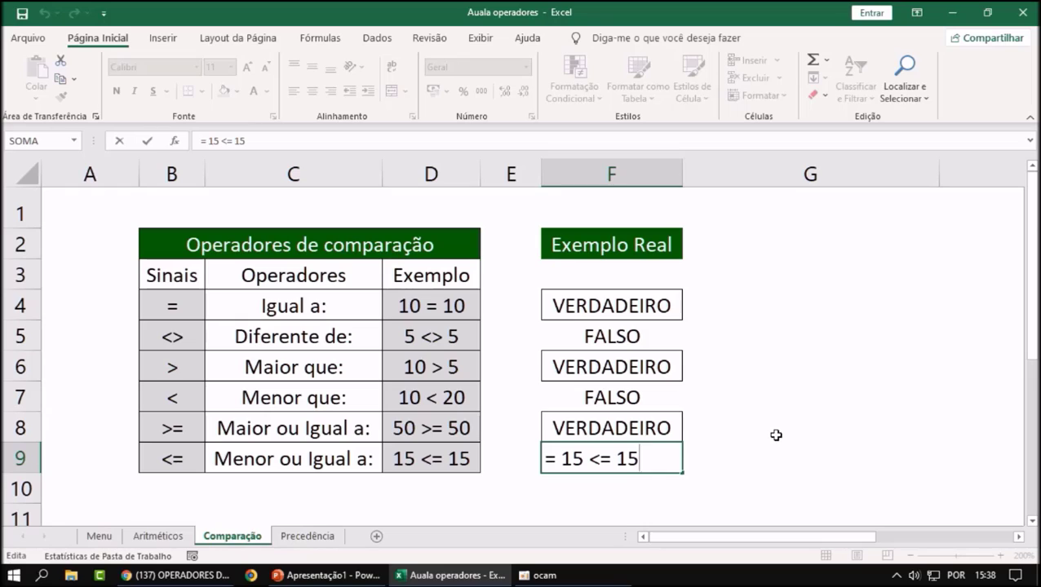
key("BackSpace")
type("8")
key("Return")
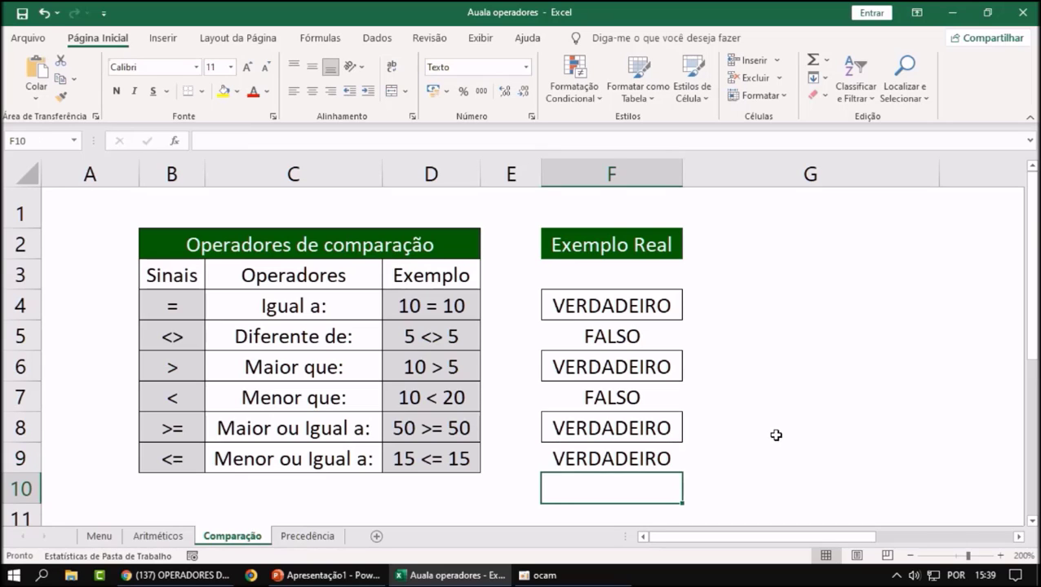
Change the Menor ou Igual a formula in cell F9 to = 15 <= 13, and move the selection to cell H10.
key("Up")
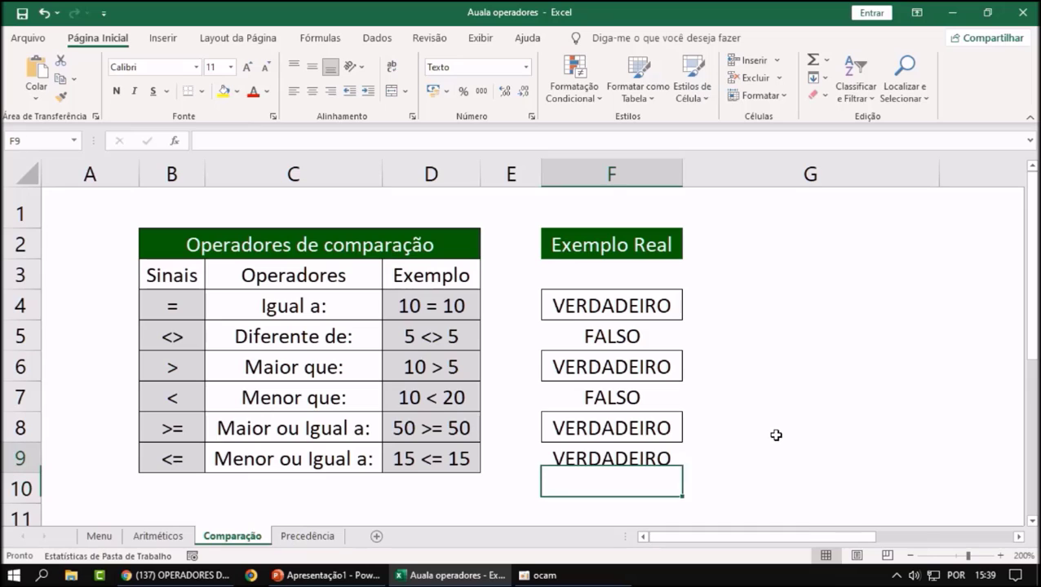
key("F2")
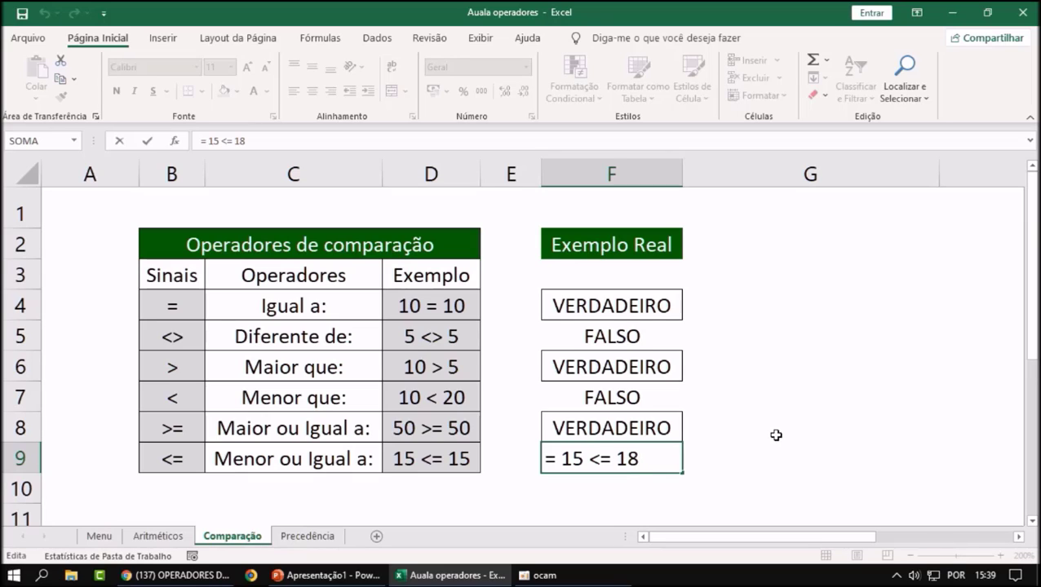
key("BackSpace")
key("BackSpace")
type("13")
key("Return")
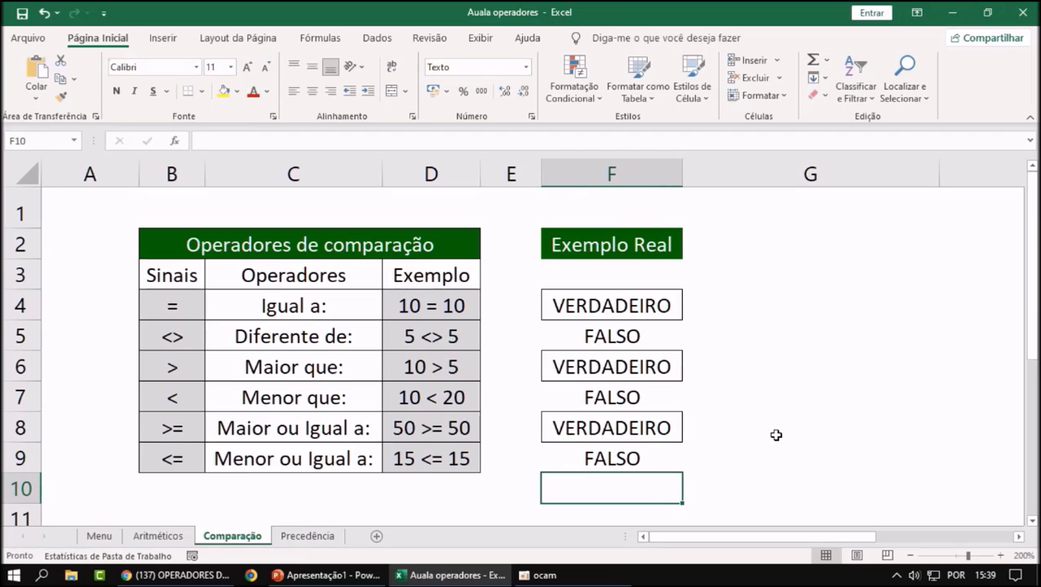
key("Right")
key("Right")
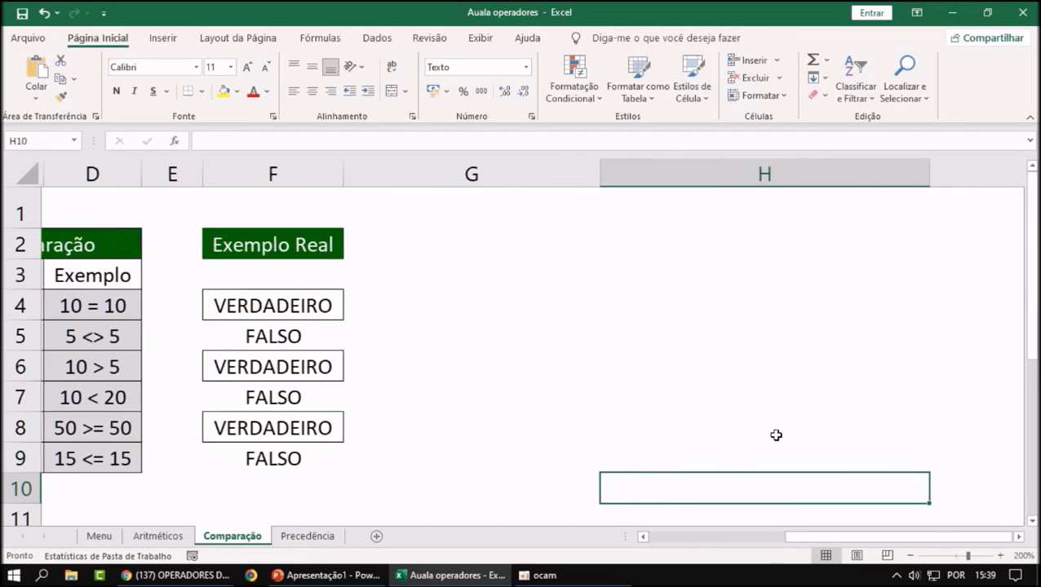
Review the comparison operators table on the Comparação sheet, going through the operator names, their examples and the real example column.
key("Left")
key("Left")
key("Left")
key("Left")
key("ctrl+z")
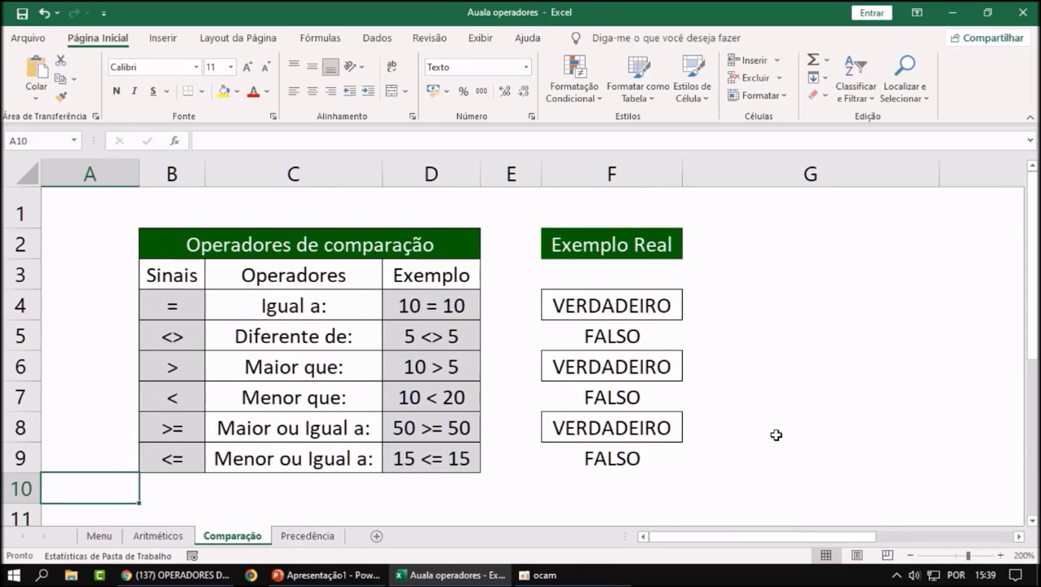
key("Up")
key("Up")
key("Right")
key("Right")
key("Up")
key("Up")
key("Up")
key("Up")
key("Up")
key("Up")
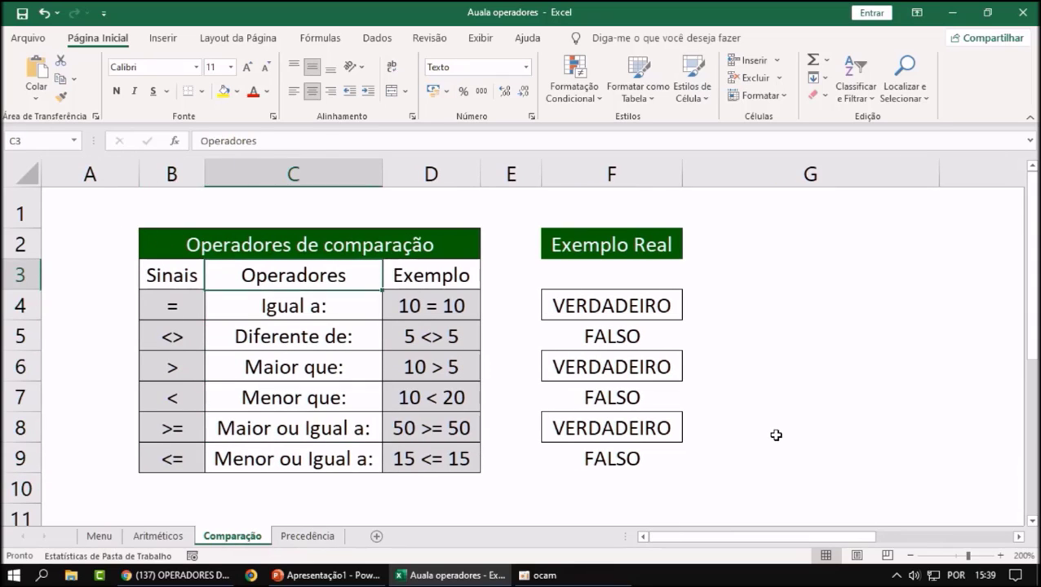
key("Down")
key("Down")
key("Down")
key("Down")
key("Down")
key("Down")
key("Down")
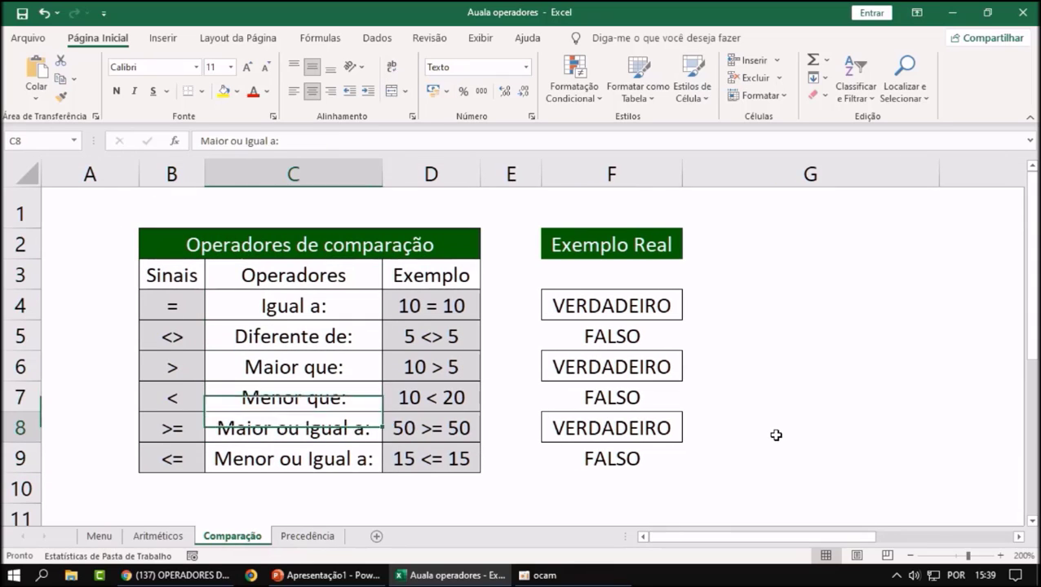
key("Down")
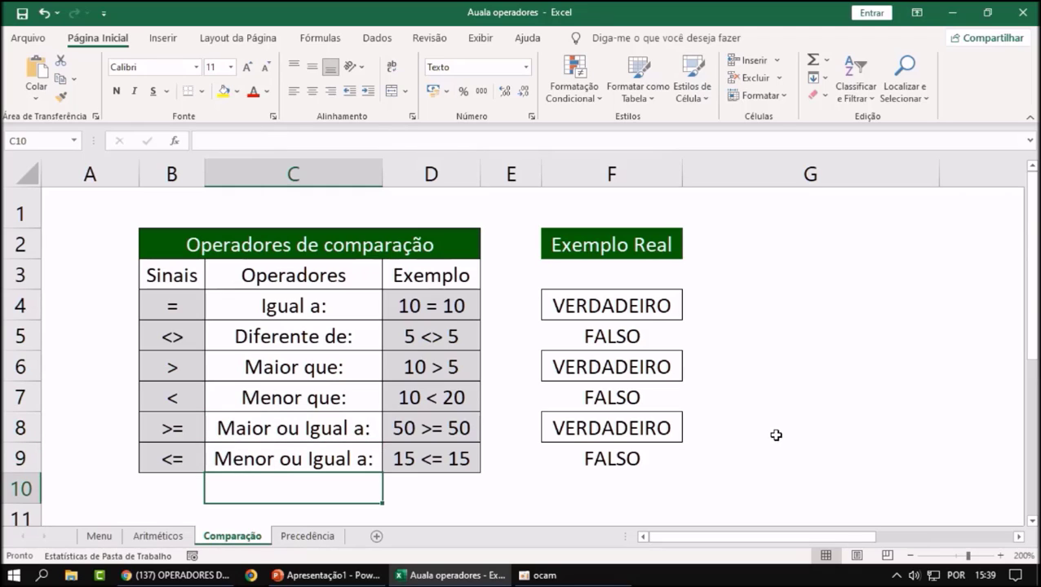
key("Right")
key("Right")
key("Left")
key("Left")
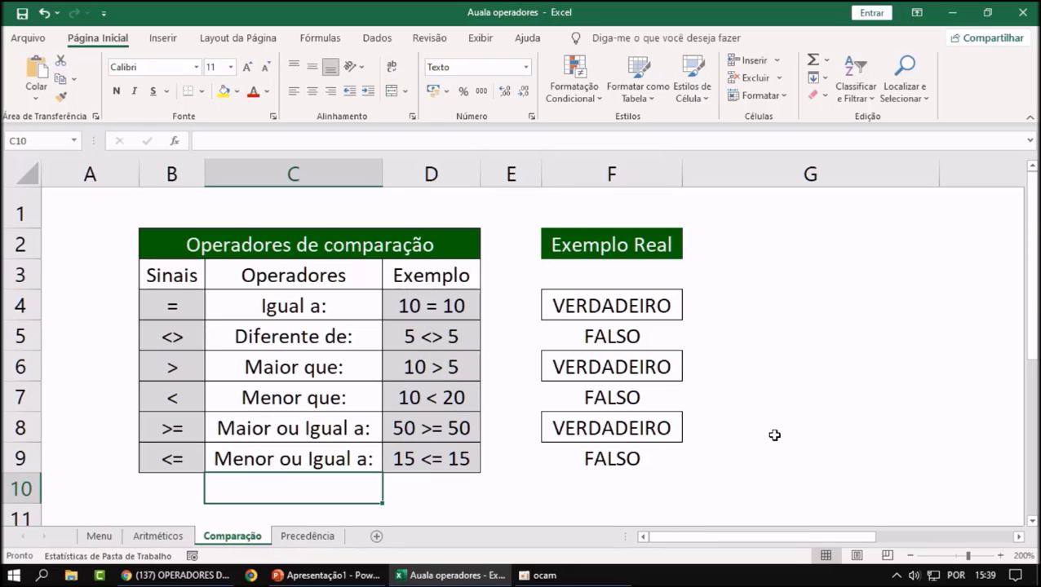
Start inserting a hyperlink on the Operador de Concatenação shape in the Menu sheet, pointing to a place in this document.
left_click(90, 536)
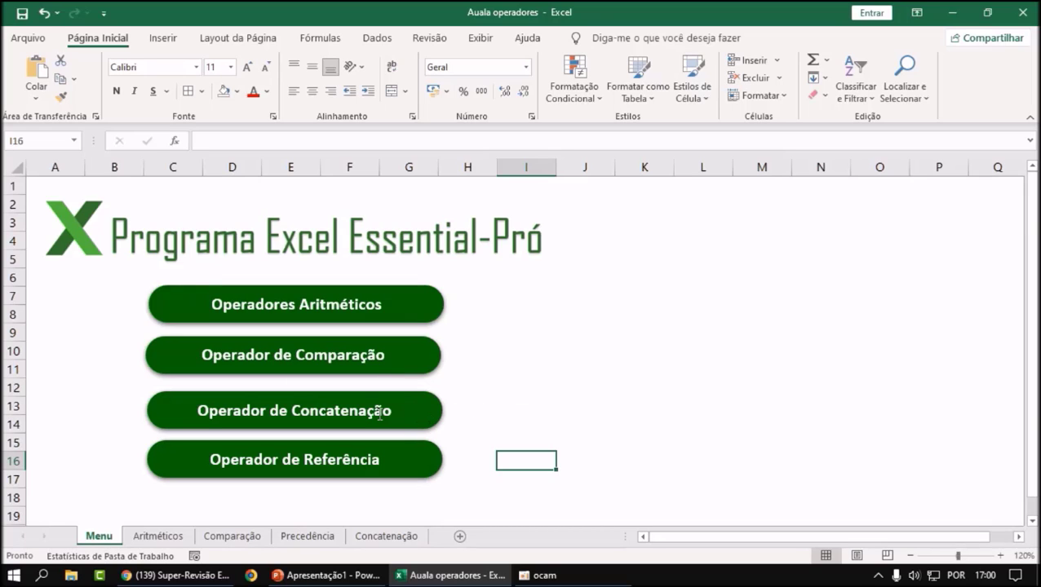
left_click(400, 415, "ctrl")
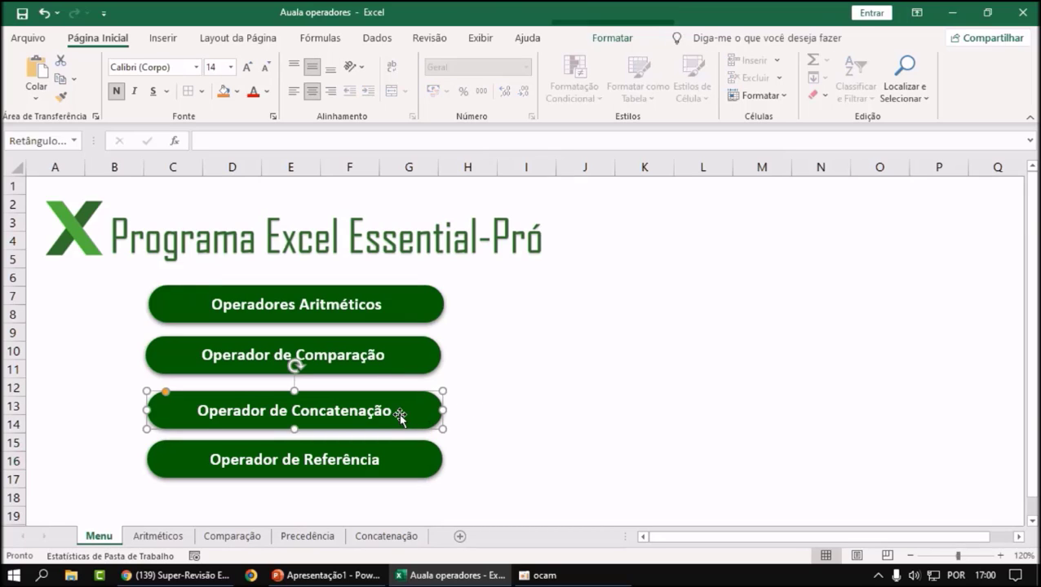
left_click(401, 415, "ctrl")
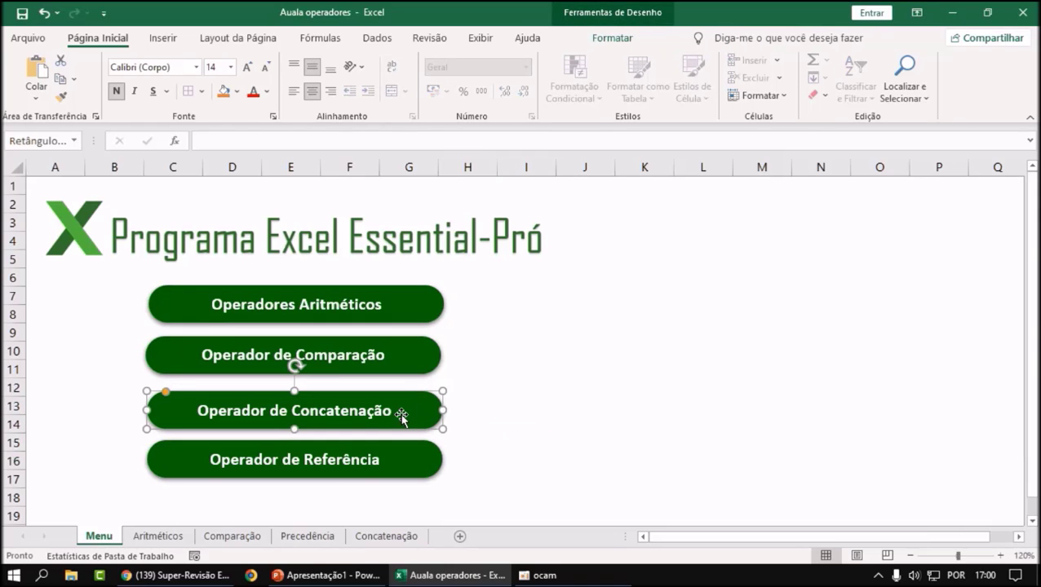
key("ctrl+k")
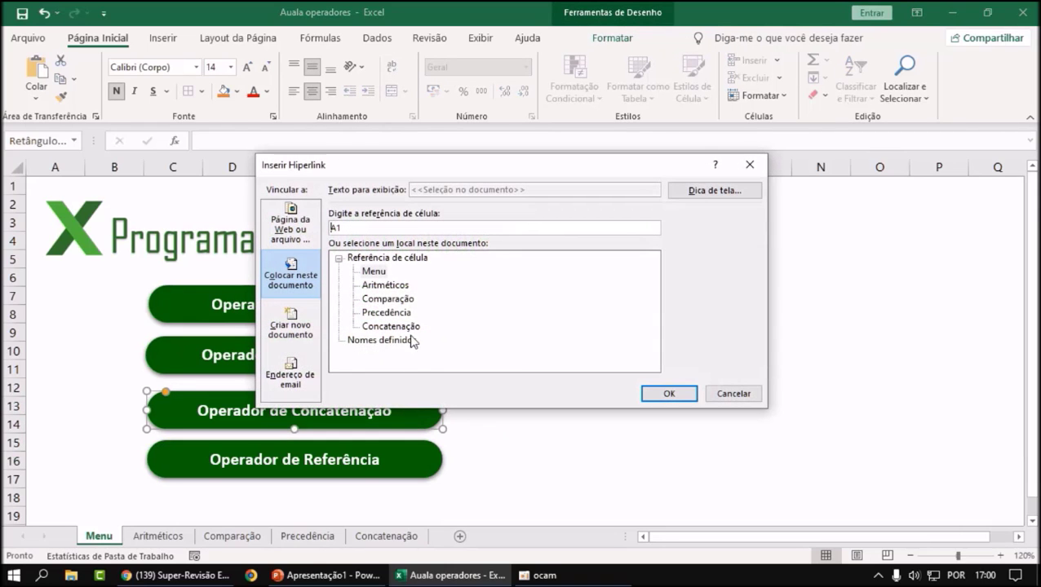